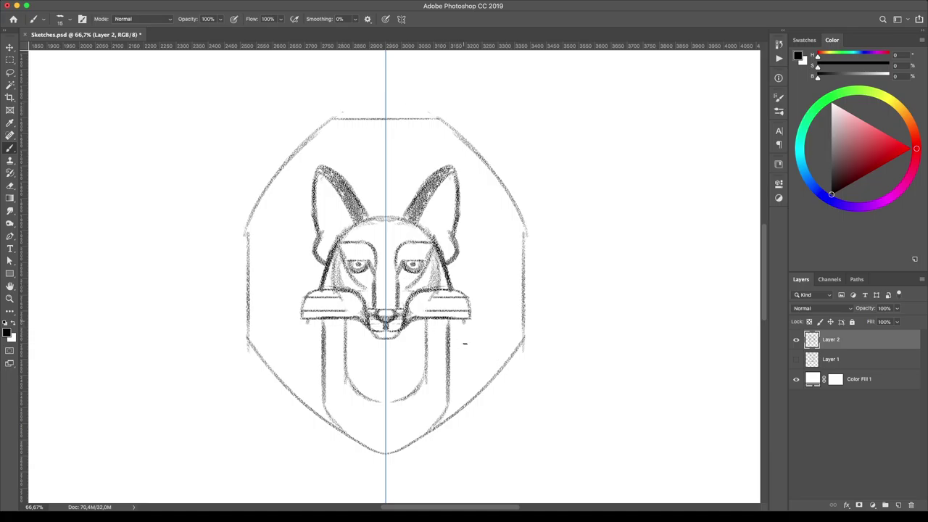
# Step: Extend the mirrored shield outline with vertical lines below the fox head
pyautogui.moveTo(461, 322); pyautogui.dragTo(463, 368)
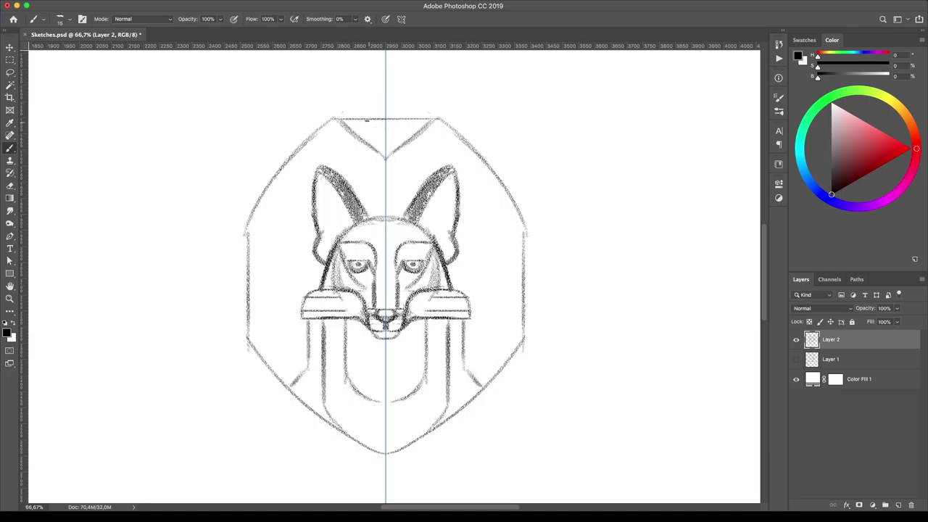
# Step: Add mirrored diagonals to the shield, hide Layer 2, and sketch fresh eyes and nose on Layer 3
pyautogui.moveTo(455, 283); pyautogui.dragTo(522, 218)
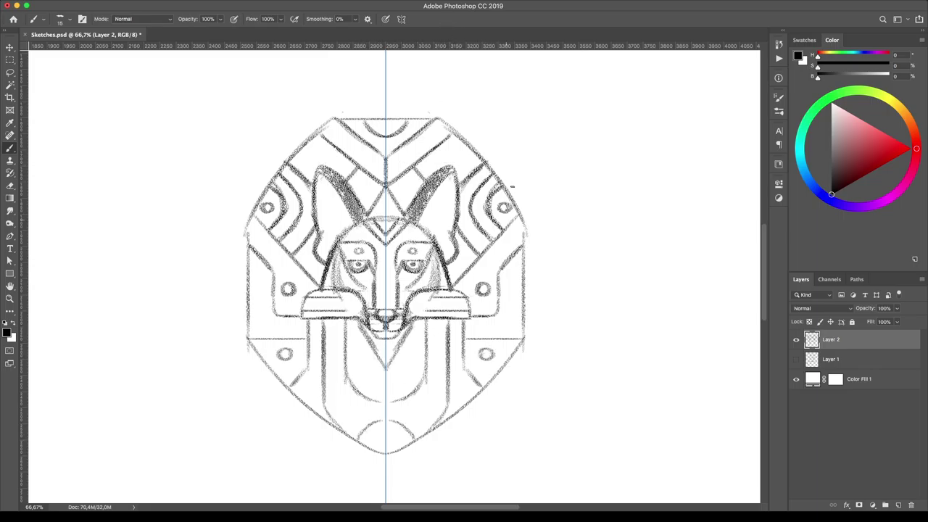
pyautogui.click(796, 339)
pyautogui.hotkey('ctrl', 'shift', 'n')
pyautogui.moveTo(384, 293)
pyautogui.mouseDown()
pyautogui.moveTo(369, 297)
pyautogui.moveTo(413, 316)
pyautogui.moveTo(402, 244)
pyautogui.moveTo(417, 230)
pyautogui.moveTo(429, 252)
pyautogui.moveTo(426, 215)
pyautogui.moveTo(462, 221)
pyautogui.moveTo(435, 240)
pyautogui.moveTo(463, 210)
pyautogui.moveTo(400, 246)
pyautogui.mouseUp()
# Step: Darken the brows and eyes and sketch a round head outline with cheek arcs and forehead arch
pyautogui.moveTo(408, 316); pyautogui.dragTo(386, 330)
pyautogui.moveTo(487, 218)
pyautogui.mouseDown()
pyautogui.moveTo(376, 118)
pyautogui.moveTo(445, 193)
pyautogui.mouseUp()
pyautogui.moveTo(419, 289)
pyautogui.mouseDown()
pyautogui.moveTo(493, 258)
pyautogui.moveTo(413, 319)
pyautogui.mouseUp()
pyautogui.moveTo(487, 257); pyautogui.dragTo(410, 321)
pyautogui.moveTo(476, 171)
pyautogui.mouseDown()
pyautogui.moveTo(462, 141)
pyautogui.moveTo(335, 142)
pyautogui.mouseUp()
pyautogui.moveTo(383, 124); pyautogui.dragTo(280, 215)
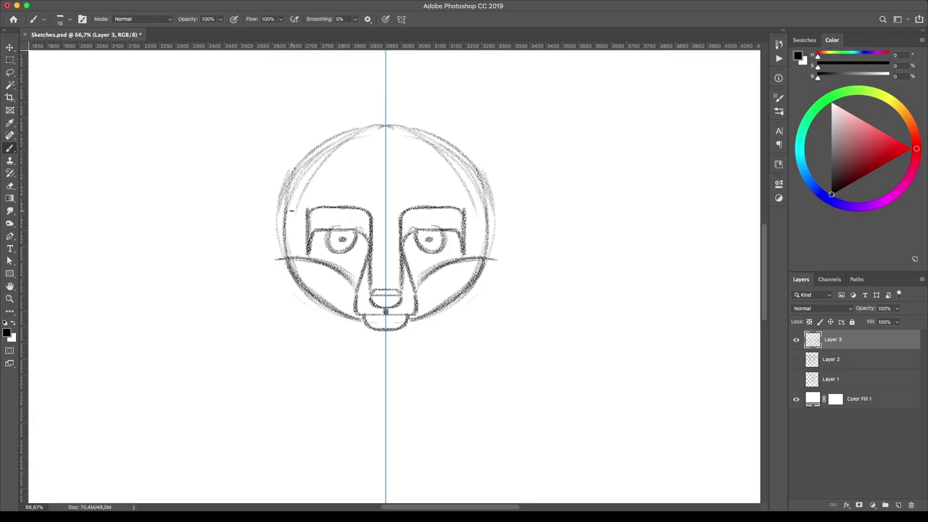
pyautogui.moveTo(384, 165); pyautogui.dragTo(351, 204)
pyautogui.moveTo(475, 117); pyautogui.dragTo(472, 143)
# Step: Sketch mirrored fox ears with hatched inner ears and a forehead circle
pyautogui.moveTo(410, 142)
pyautogui.mouseDown()
pyautogui.moveTo(456, 82)
pyautogui.moveTo(481, 109)
pyautogui.moveTo(486, 226)
pyautogui.mouseUp()
pyautogui.moveTo(276, 229)
pyautogui.mouseDown()
pyautogui.moveTo(283, 166)
pyautogui.moveTo(328, 100)
pyautogui.moveTo(279, 122)
pyautogui.mouseUp()
pyautogui.moveTo(331, 179)
pyautogui.mouseDown()
pyautogui.moveTo(305, 111)
pyautogui.moveTo(347, 173)
pyautogui.mouseUp()
pyautogui.moveTo(381, 221); pyautogui.dragTo(380, 222)
# Step: Draw hatched cheek patches with oval spots, short brow lines and small upper-head arcs
pyautogui.moveTo(264, 296); pyautogui.dragTo(348, 347)
pyautogui.moveTo(324, 319); pyautogui.dragTo(335, 330)
pyautogui.moveTo(300, 306); pyautogui.dragTo(317, 319)
pyautogui.moveTo(314, 256); pyautogui.dragTo(357, 256)
pyautogui.moveTo(438, 207); pyautogui.dragTo(467, 194)
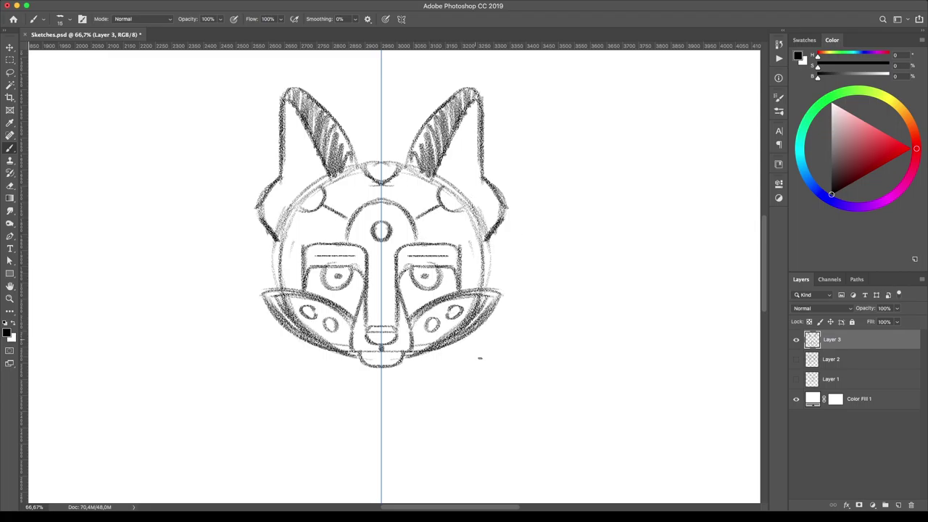
# Step: Draw the neck and shoulder lines and zigzag chest fur ending in a V point
pyautogui.moveTo(481, 326); pyautogui.dragTo(498, 456)
pyautogui.moveTo(266, 328); pyautogui.dragTo(262, 458)
pyautogui.moveTo(331, 352); pyautogui.dragTo(306, 378)
pyautogui.moveTo(332, 386)
pyautogui.mouseDown()
pyautogui.moveTo(310, 426)
pyautogui.moveTo(358, 458)
pyautogui.mouseUp()
pyautogui.moveTo(336, 466); pyautogui.dragTo(381, 494)
pyautogui.moveTo(309, 426); pyautogui.dragTo(359, 461)
pyautogui.moveTo(306, 379); pyautogui.dragTo(335, 427)
pyautogui.moveTo(481, 326); pyautogui.dragTo(499, 468)
# Step: Scale the fox sketch down with Free Transform and begin a shield outline around it
pyautogui.hotkey('ctrl', 't')
pyautogui.moveTo(383, 87); pyautogui.dragTo(384, 160)
pyautogui.press('Return')
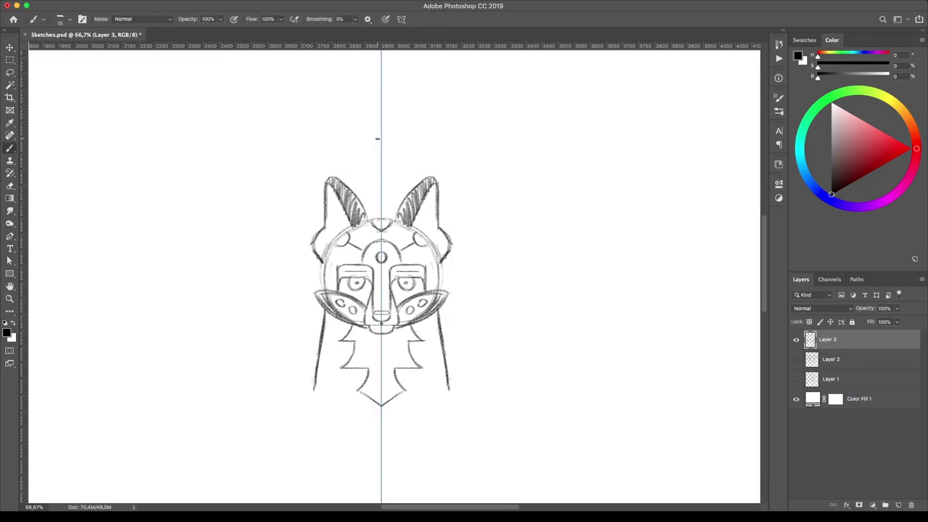
pyautogui.moveTo(381, 426)
pyautogui.mouseDown()
pyautogui.moveTo(492, 320)
pyautogui.moveTo(494, 189)
pyautogui.mouseUp()
# Step: Finish the shield's top arc and sides, adding chest fur strokes and side brackets with circles
pyautogui.moveTo(381, 144); pyautogui.dragTo(498, 197)
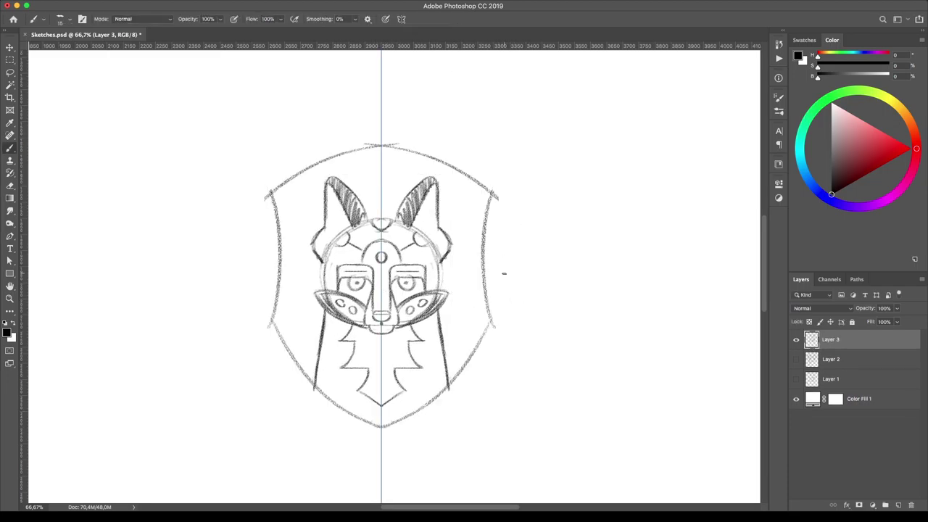
pyautogui.moveTo(287, 324)
pyautogui.mouseDown()
pyautogui.moveTo(323, 341)
pyautogui.moveTo(319, 359)
pyautogui.mouseUp()
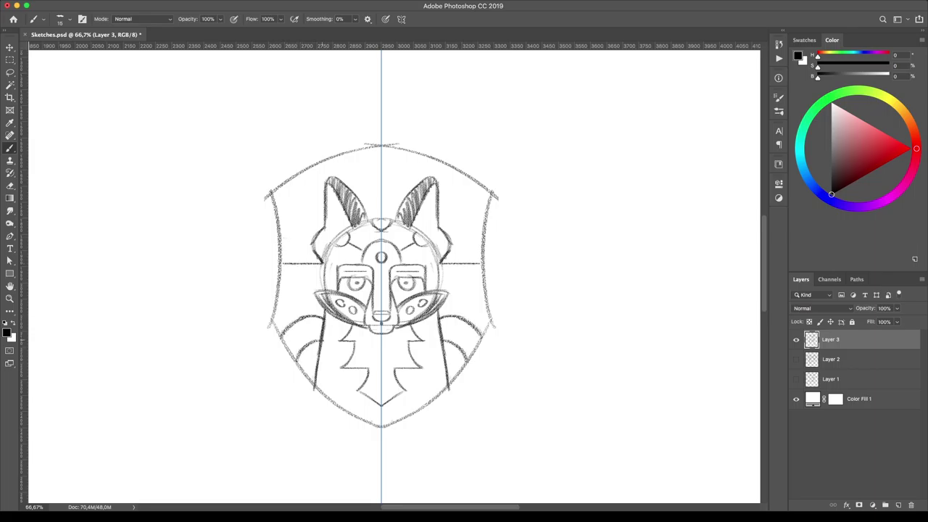
pyautogui.moveTo(303, 265)
pyautogui.mouseDown()
pyautogui.moveTo(304, 316)
pyautogui.moveTo(286, 323)
pyautogui.mouseUp()
pyautogui.moveTo(291, 287); pyautogui.dragTo(290, 287)
pyautogui.moveTo(369, 196); pyautogui.dragTo(381, 187)
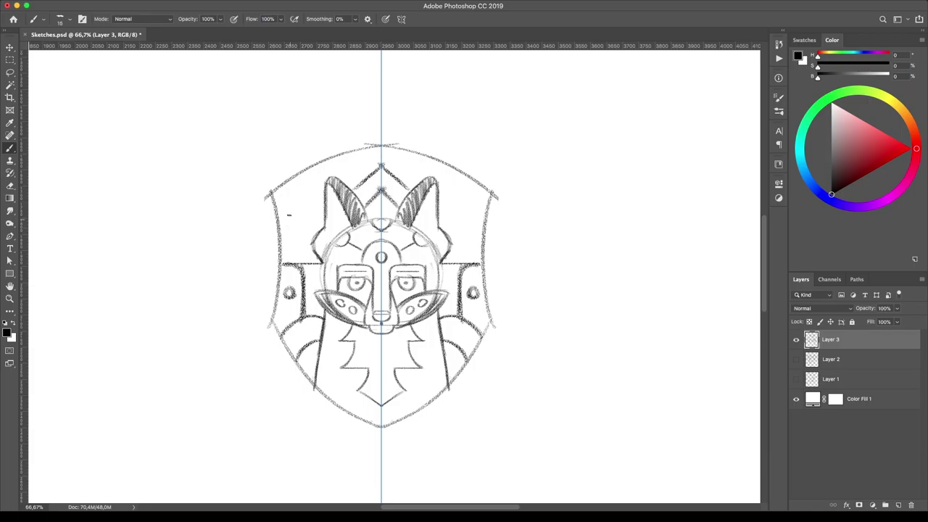
# Step: Add three rows of wavy panel lines, top diagonals and an outer shield border with vertical edges
pyautogui.moveTo(279, 226); pyautogui.dragTo(324, 222)
pyautogui.moveTo(278, 245); pyautogui.dragTo(316, 244)
pyautogui.moveTo(275, 207)
pyautogui.mouseDown()
pyautogui.moveTo(327, 206)
pyautogui.moveTo(312, 206)
pyautogui.mouseUp()
pyautogui.moveTo(396, 177); pyautogui.dragTo(418, 150)
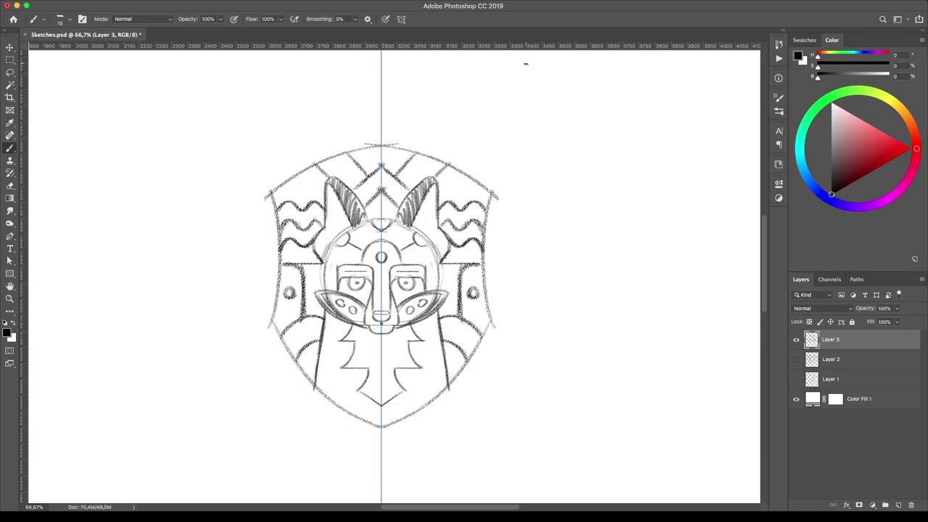
pyautogui.moveTo(246, 192)
pyautogui.mouseDown()
pyautogui.moveTo(381, 129)
pyautogui.moveTo(246, 333)
pyautogui.mouseUp()
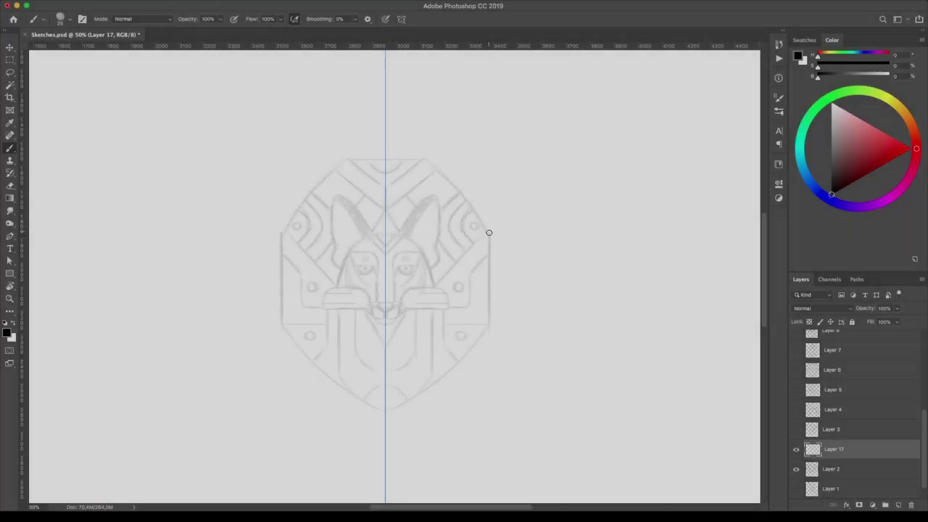
pyautogui.moveTo(487, 233); pyautogui.dragTo(490, 325)
# Step: Trace the shield's diagonal edges and bottom point, with nested V shapes under the top edge
pyautogui.moveTo(281, 325); pyautogui.dragTo(384, 408)
pyautogui.moveTo(292, 337); pyautogui.dragTo(374, 403)
pyautogui.moveTo(281, 234)
pyautogui.mouseDown()
pyautogui.moveTo(348, 157)
pyautogui.moveTo(281, 242)
pyautogui.mouseUp()
pyautogui.moveTo(348, 158)
pyautogui.mouseDown()
pyautogui.moveTo(385, 157)
pyautogui.moveTo(384, 209)
pyautogui.mouseUp()
pyautogui.moveTo(344, 180); pyautogui.dragTo(385, 208)
pyautogui.moveTo(385, 174); pyautogui.dragTo(366, 159)
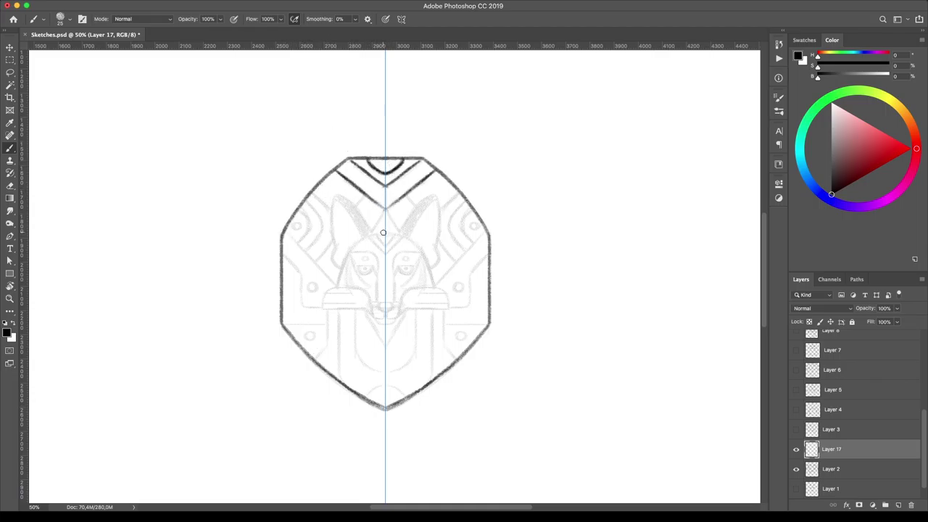
# Step: Trace the nose, muzzle, grey-shaded ears, eyes and forehead V with lines under the muzzle
pyautogui.hotkey('ctrl', '+')
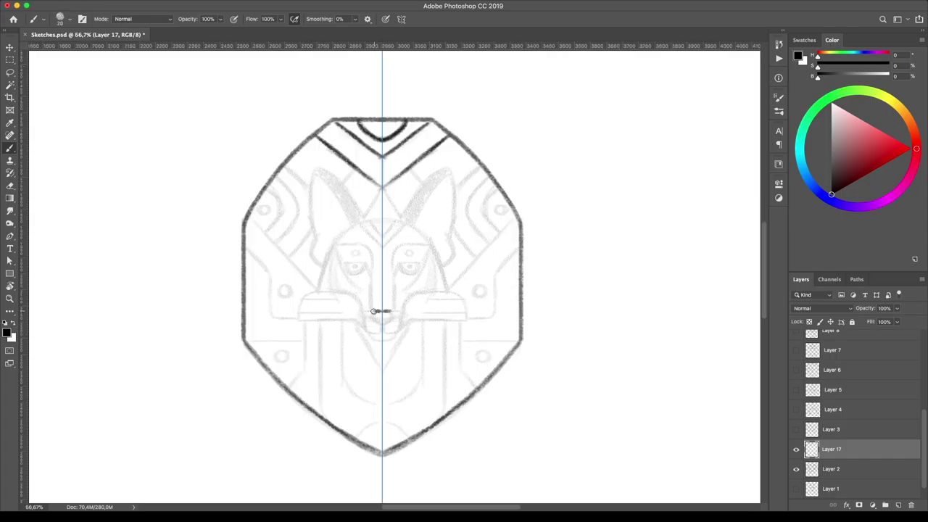
pyautogui.moveTo(371, 262); pyautogui.dragTo(371, 313)
pyautogui.moveTo(364, 326)
pyautogui.mouseDown()
pyautogui.moveTo(300, 318)
pyautogui.moveTo(323, 294)
pyautogui.moveTo(354, 291)
pyautogui.moveTo(326, 250)
pyautogui.moveTo(384, 220)
pyautogui.moveTo(316, 289)
pyautogui.mouseUp()
pyautogui.moveTo(324, 171)
pyautogui.mouseDown()
pyautogui.moveTo(370, 224)
pyautogui.moveTo(311, 194)
pyautogui.moveTo(312, 249)
pyautogui.mouseUp()
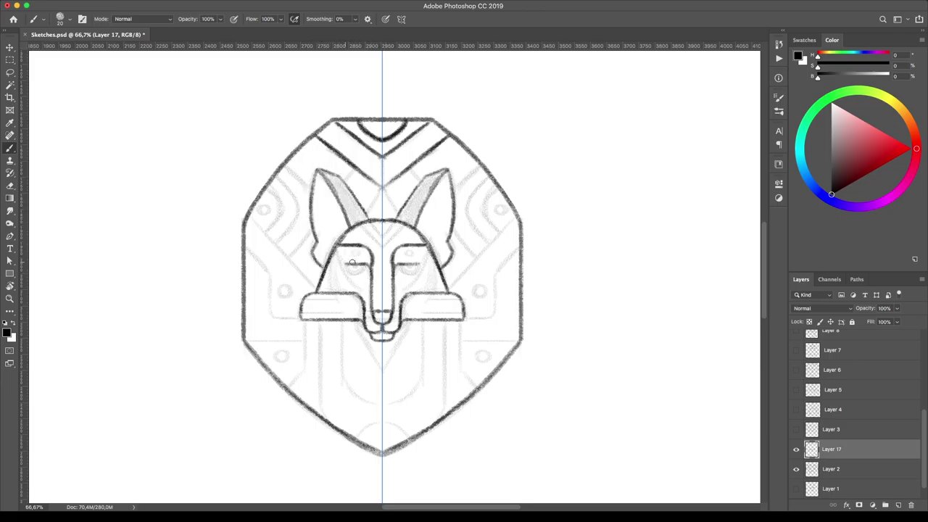
pyautogui.moveTo(369, 262)
pyautogui.mouseDown()
pyautogui.moveTo(358, 254)
pyautogui.moveTo(362, 297)
pyautogui.mouseUp()
pyautogui.moveTo(350, 229)
pyautogui.mouseDown()
pyautogui.moveTo(381, 249)
pyautogui.moveTo(381, 221)
pyautogui.mouseUp()
pyautogui.moveTo(301, 305); pyautogui.dragTo(328, 305)
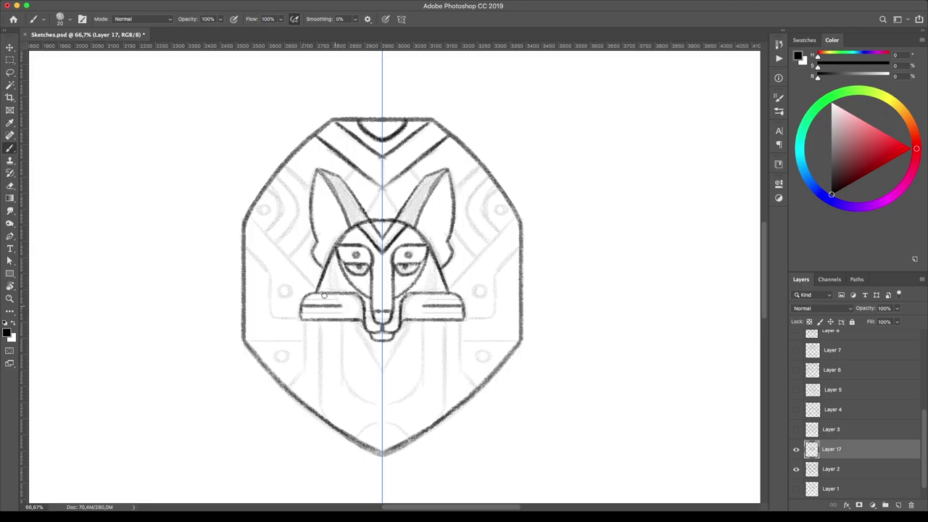
pyautogui.moveTo(420, 312); pyautogui.dragTo(389, 363)
# Step: Draw the U-shaped neck and chest, lower panel lines with rivet circles, and upper panel diagonals
pyautogui.moveTo(345, 324)
pyautogui.mouseDown()
pyautogui.moveTo(345, 382)
pyautogui.moveTo(382, 408)
pyautogui.moveTo(320, 419)
pyautogui.mouseUp()
pyautogui.moveTo(301, 311)
pyautogui.mouseDown()
pyautogui.moveTo(299, 377)
pyautogui.moveTo(290, 388)
pyautogui.mouseUp()
pyautogui.moveTo(300, 341)
pyautogui.mouseDown()
pyautogui.moveTo(246, 341)
pyautogui.moveTo(282, 354)
pyautogui.mouseUp()
pyautogui.moveTo(316, 293)
pyautogui.mouseDown()
pyautogui.moveTo(266, 240)
pyautogui.moveTo(318, 292)
pyautogui.mouseUp()
pyautogui.moveTo(245, 251)
pyautogui.mouseDown()
pyautogui.moveTo(268, 274)
pyautogui.moveTo(267, 314)
pyautogui.moveTo(300, 318)
pyautogui.mouseUp()
pyautogui.click(479, 292)
pyautogui.hotkey('ctrl', 'z')
# Step: Add concentric arcs in the upper side panels, a central inverted V, cheek marks and a bottom arch
pyautogui.moveTo(491, 187)
pyautogui.mouseDown()
pyautogui.moveTo(500, 232)
pyautogui.moveTo(480, 245)
pyautogui.mouseUp()
pyautogui.moveTo(500, 232); pyautogui.dragTo(494, 190)
pyautogui.moveTo(477, 259)
pyautogui.mouseDown()
pyautogui.moveTo(458, 168)
pyautogui.moveTo(468, 197)
pyautogui.mouseUp()
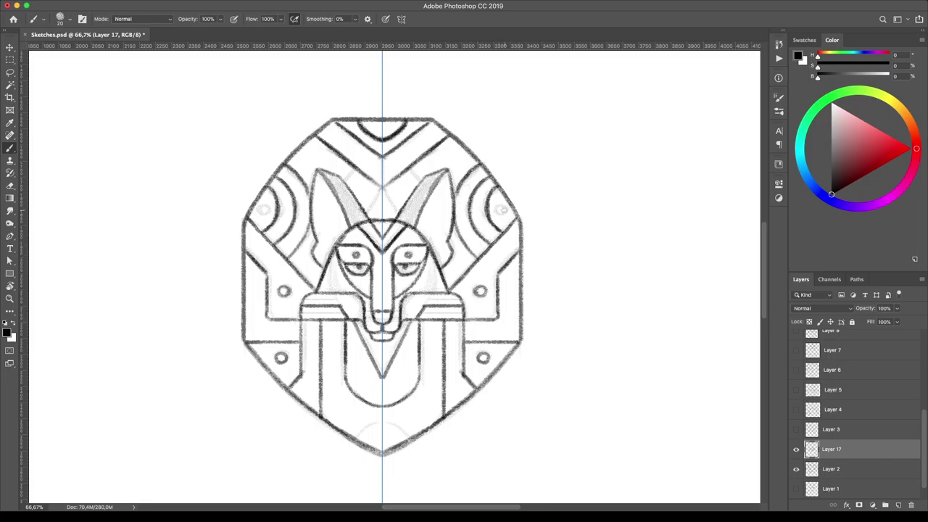
pyautogui.moveTo(364, 217); pyautogui.dragTo(382, 187)
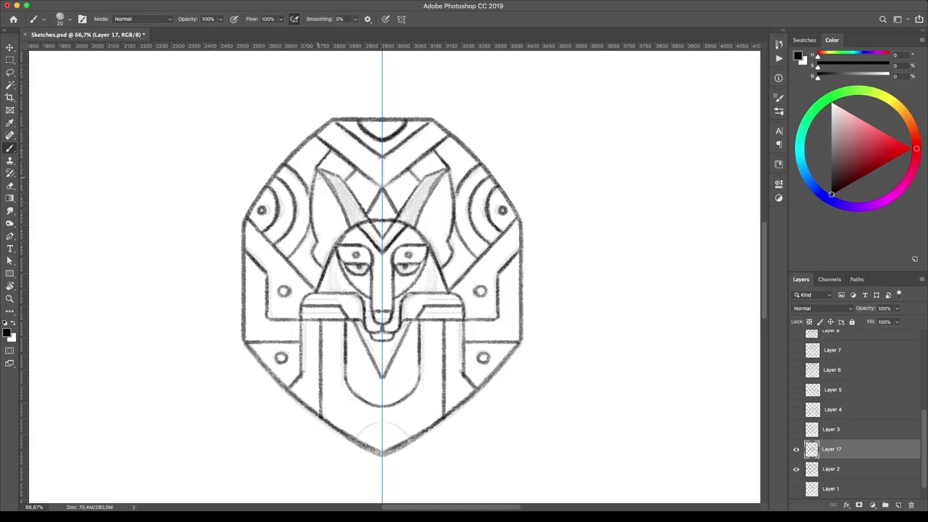
pyautogui.moveTo(478, 250); pyautogui.dragTo(426, 282)
pyautogui.moveTo(366, 425); pyautogui.dragTo(392, 419)
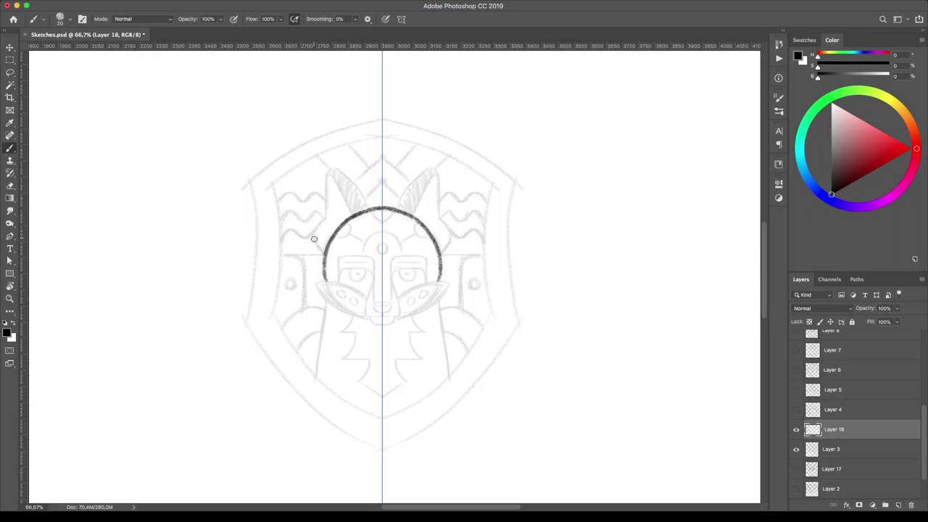
# Step: Trace the pointed ears, mouth, nose, chin, forehead strokes, zigzag beard and shoulder lines
pyautogui.moveTo(323, 253)
pyautogui.mouseDown()
pyautogui.moveTo(333, 174)
pyautogui.moveTo(382, 218)
pyautogui.mouseUp()
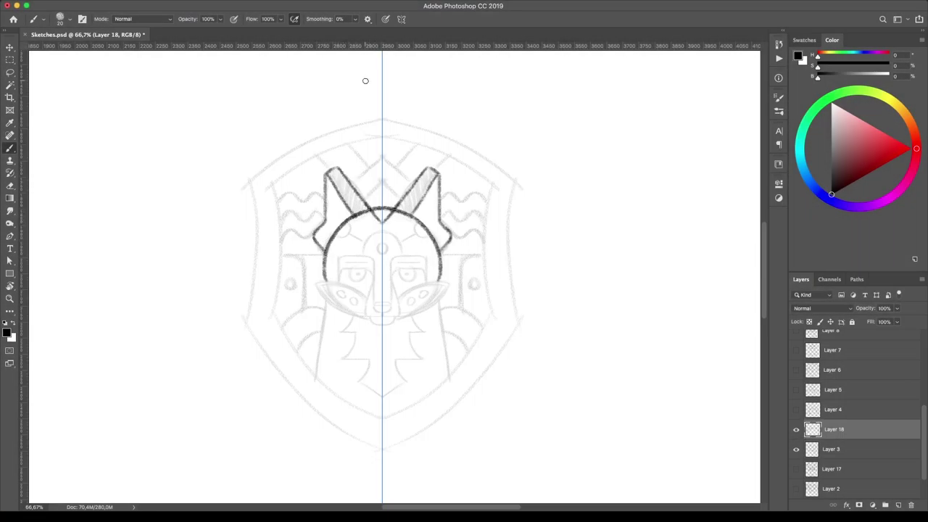
pyautogui.moveTo(367, 316)
pyautogui.mouseDown()
pyautogui.moveTo(316, 300)
pyautogui.moveTo(366, 306)
pyautogui.moveTo(372, 277)
pyautogui.moveTo(382, 329)
pyautogui.mouseUp()
pyautogui.moveTo(337, 255)
pyautogui.mouseDown()
pyautogui.moveTo(338, 282)
pyautogui.moveTo(376, 262)
pyautogui.moveTo(375, 281)
pyautogui.moveTo(353, 271)
pyautogui.moveTo(361, 248)
pyautogui.mouseUp()
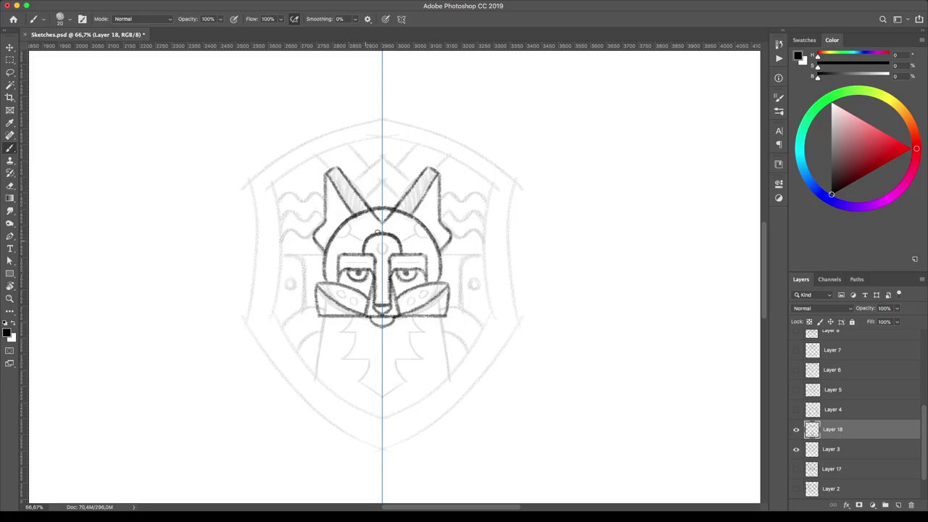
pyautogui.moveTo(415, 228); pyautogui.dragTo(403, 253)
pyautogui.moveTo(337, 317); pyautogui.dragTo(363, 383)
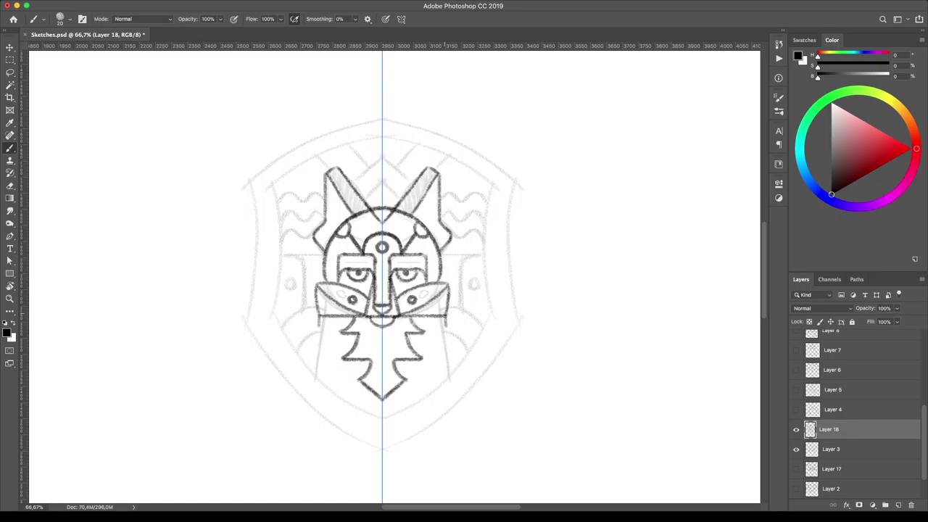
pyautogui.moveTo(319, 316); pyautogui.dragTo(297, 356)
# Step: Draw the pointed shield sides, side panel bars with rivets, two rows of waves, and the top chevron lattice
pyautogui.moveTo(274, 313)
pyautogui.mouseDown()
pyautogui.moveTo(382, 419)
pyautogui.moveTo(269, 192)
pyautogui.moveTo(382, 136)
pyautogui.mouseUp()
pyautogui.moveTo(468, 255)
pyautogui.mouseDown()
pyautogui.moveTo(461, 303)
pyautogui.moveTo(480, 332)
pyautogui.mouseUp()
pyautogui.moveTo(475, 279); pyautogui.dragTo(475, 287)
pyautogui.moveTo(482, 255); pyautogui.dragTo(439, 255)
pyautogui.moveTo(454, 214)
pyautogui.mouseDown()
pyautogui.moveTo(488, 215)
pyautogui.moveTo(479, 197)
pyautogui.mouseUp()
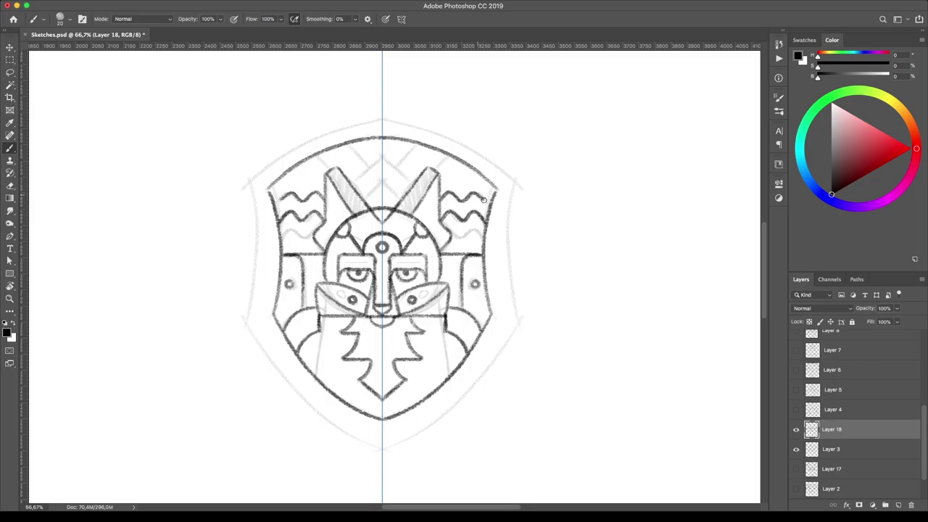
pyautogui.moveTo(368, 199)
pyautogui.mouseDown()
pyautogui.moveTo(349, 185)
pyautogui.moveTo(340, 142)
pyautogui.mouseUp()
pyautogui.moveTo(342, 145); pyautogui.dragTo(382, 189)
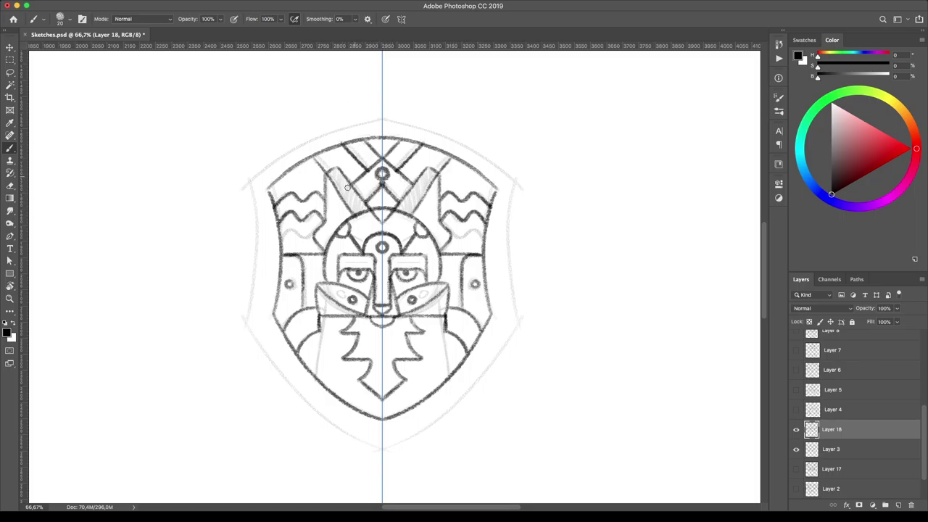
pyautogui.moveTo(445, 191)
pyautogui.mouseDown()
pyautogui.moveTo(489, 204)
pyautogui.moveTo(461, 235)
pyautogui.mouseUp()
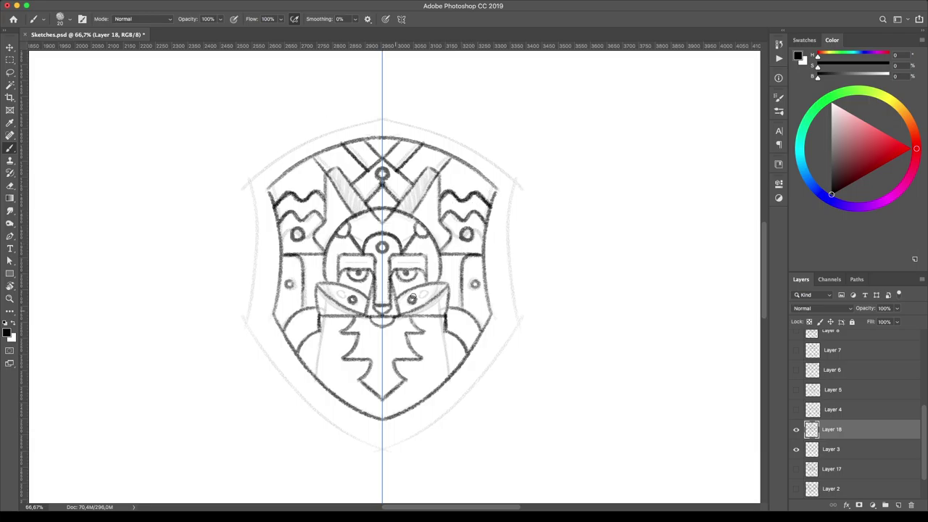
# Step: Reveal the rough sketch, arc the shield top down both sides, and start the Illustrator head outline
pyautogui.moveTo(306, 366)
pyautogui.mouseDown()
pyautogui.moveTo(335, 368)
pyautogui.moveTo(374, 411)
pyautogui.mouseUp()
pyautogui.hotkey('ctrl', 'z')
pyautogui.click(795, 449)
pyautogui.moveTo(381, 123); pyautogui.dragTo(254, 185)
pyautogui.hotkey('ctrl', 'z')
pyautogui.moveTo(382, 123)
pyautogui.mouseDown()
pyautogui.moveTo(260, 209)
pyautogui.moveTo(382, 438)
pyautogui.mouseUp()
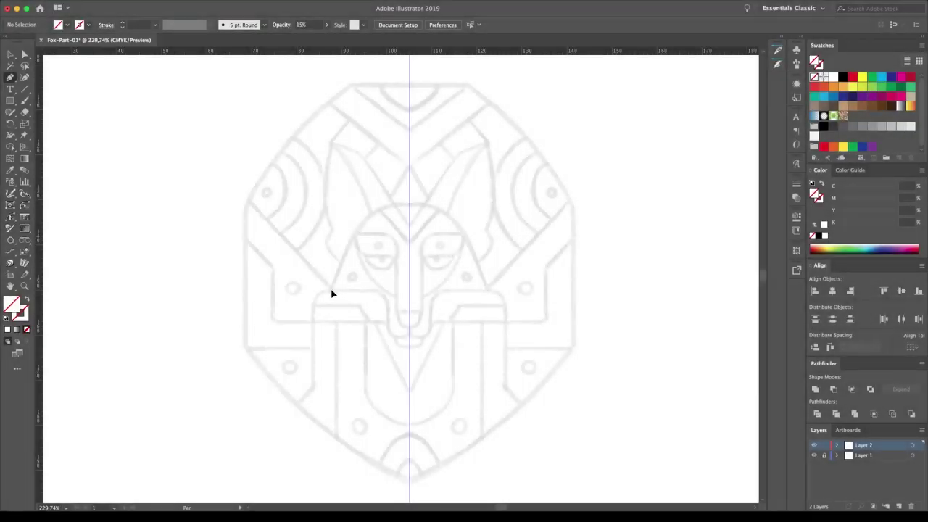
pyautogui.click(331, 289)
# Step: Complete the head outline with a rounded top corner and an extension along the muzzle base
pyautogui.moveTo(369, 200); pyautogui.dragTo(401, 202)
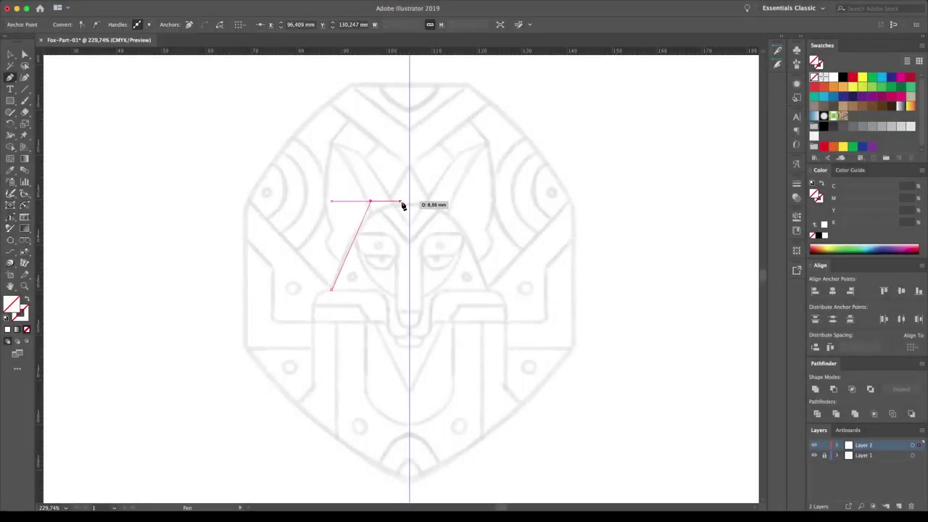
pyautogui.press('a')
pyautogui.moveTo(371, 210); pyautogui.dragTo(414, 263)
pyautogui.click(332, 290)
pyautogui.click(386, 289)
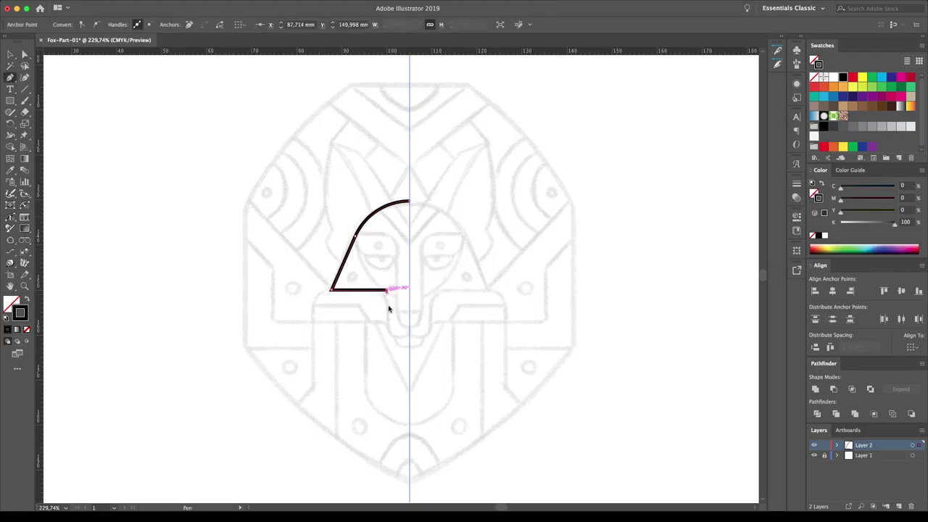
pyautogui.keyDown('ctrl'); pyautogui.click(400, 299); pyautogui.keyUp('ctrl')
# Step: Zoom to 300% on the nose area, discarding a trial rounded rectangle in the notch
pyautogui.click(12, 100)
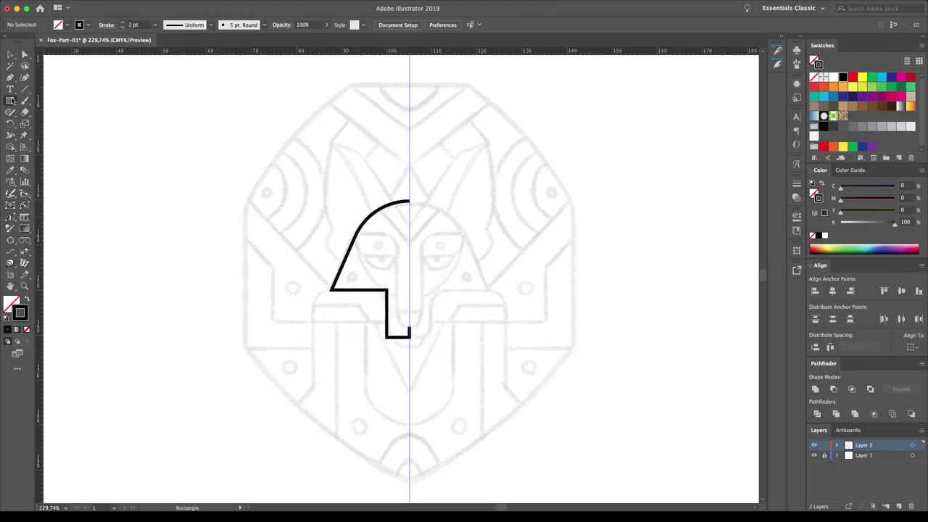
pyautogui.moveTo(410, 325); pyautogui.dragTo(407, 317)
pyautogui.press('z')
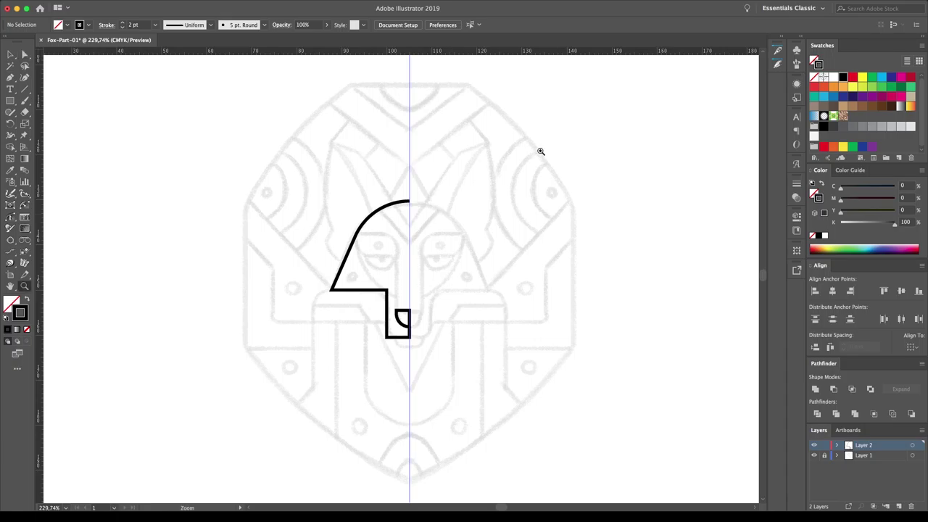
pyautogui.click(483, 287)
pyautogui.hotkey('ctrl', '-')
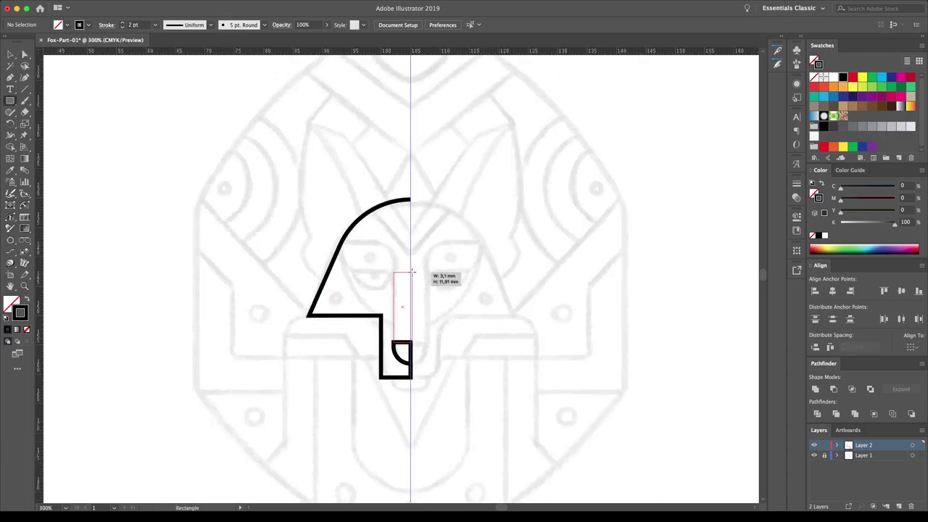
pyautogui.hotkey('ctrl', 'z')
pyautogui.press('p')
# Step: Draw the closed eye-socket path with the Pen tool and give it round joins
pyautogui.click(393, 340)
pyautogui.click(393, 242)
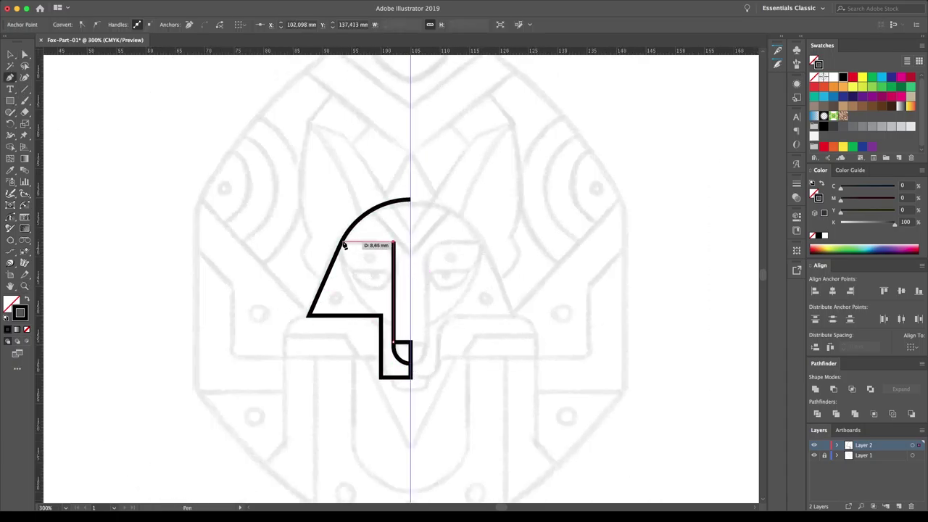
pyautogui.click(353, 263)
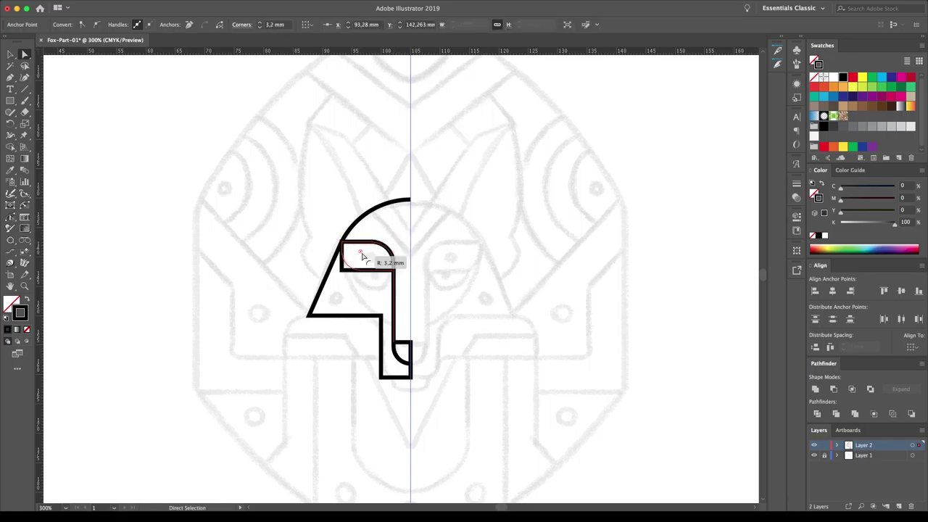
pyautogui.press('a')
pyautogui.click(796, 186)
pyautogui.click(721, 220)
pyautogui.hotkey('ctrl', 'shift', 'a')
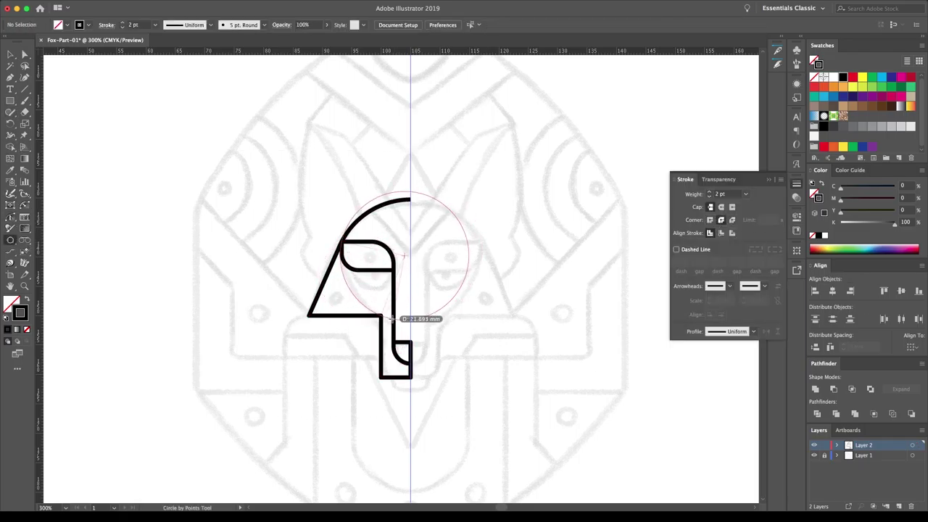
# Step: Draw a three-point circle around the eye and delete its right half to leave the cheek arc
pyautogui.moveTo(392, 319); pyautogui.dragTo(395, 319)
pyautogui.press('a')
pyautogui.click(464, 232)
pyautogui.press('Delete')
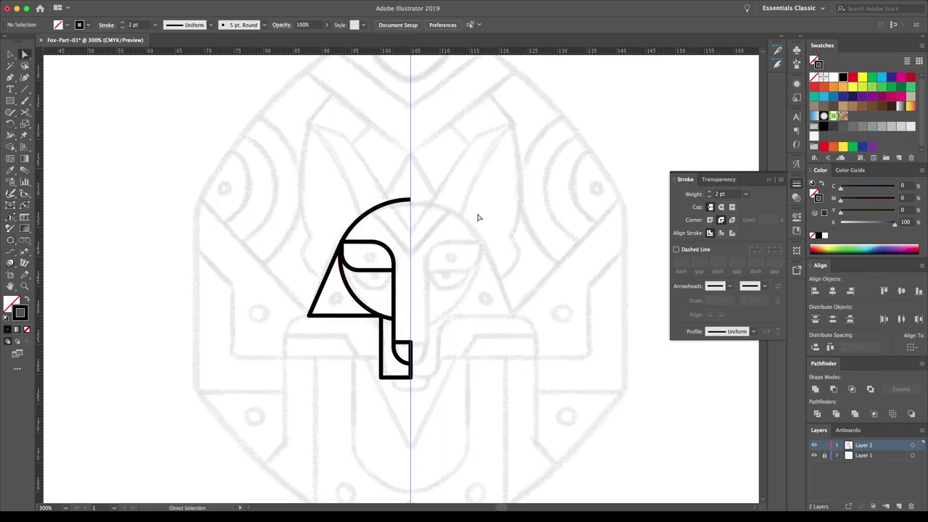
# Step: Draw the round eye with a small pupil inside it
pyautogui.moveTo(357, 269); pyautogui.dragTo(350, 269)
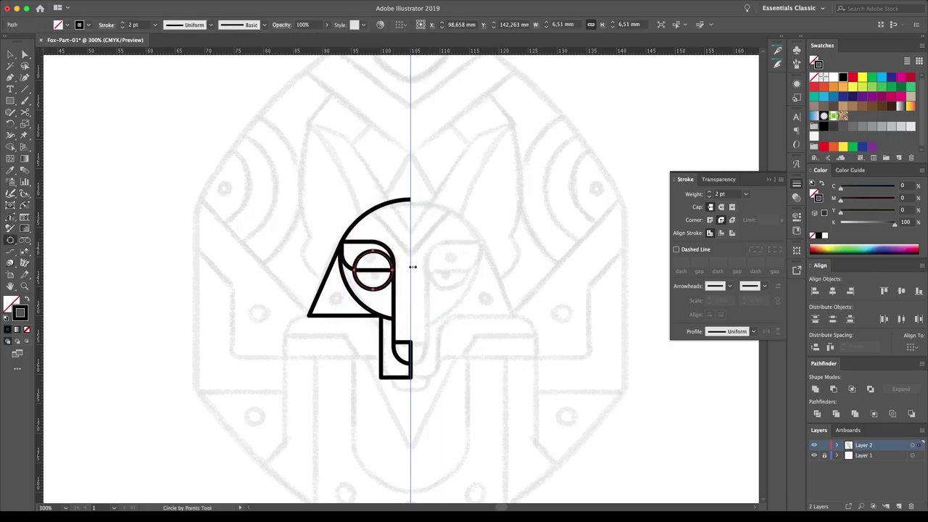
pyautogui.moveTo(10, 101); pyautogui.dragTo(43, 124)
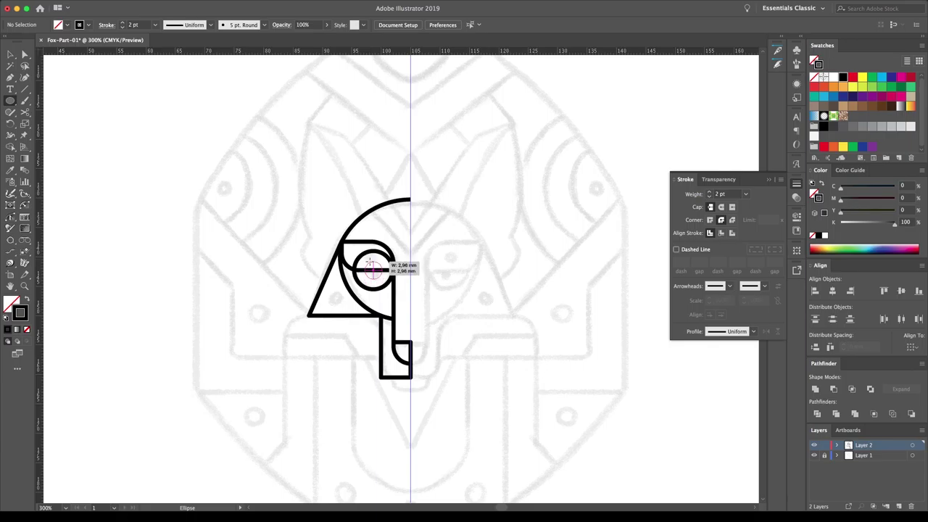
pyautogui.moveTo(371, 266); pyautogui.dragTo(372, 268)
pyautogui.press('a')
pyautogui.click(64, 158)
# Step: Begin the ear outline from the triangle's side through the notch point upward
pyautogui.click(322, 280)
pyautogui.click(297, 253)
pyautogui.click(313, 238)
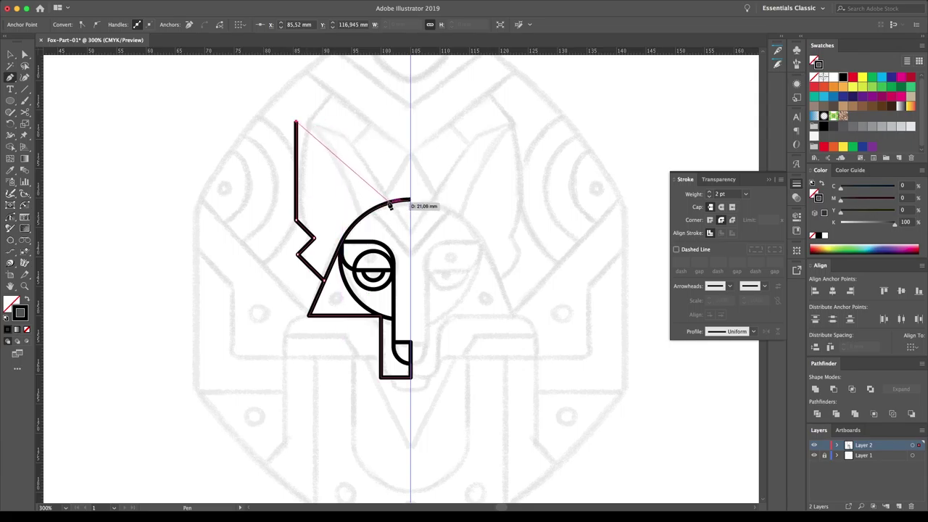
# Step: Close the ear outline on the head arc, delete its curved edge and draw a guide circle
pyautogui.press('a')
pyautogui.click(384, 140)
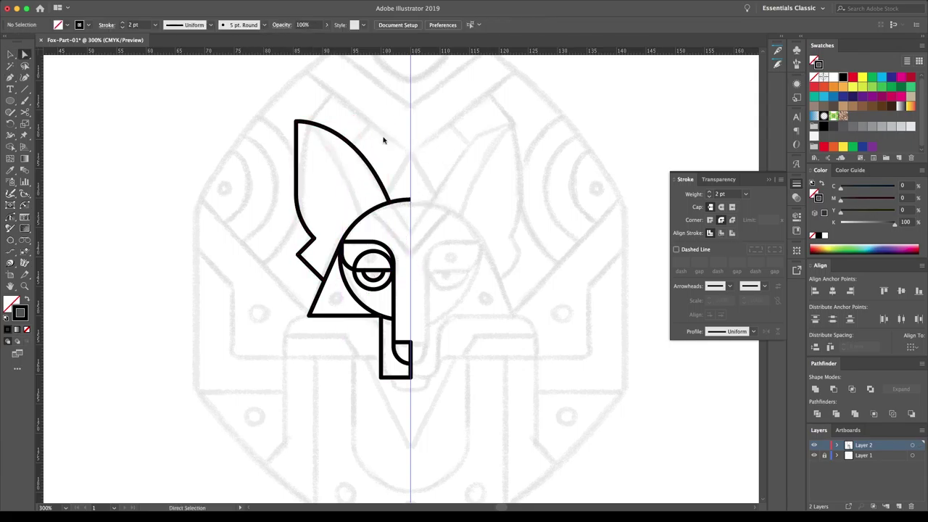
pyautogui.click(380, 181)
pyautogui.press('Delete')
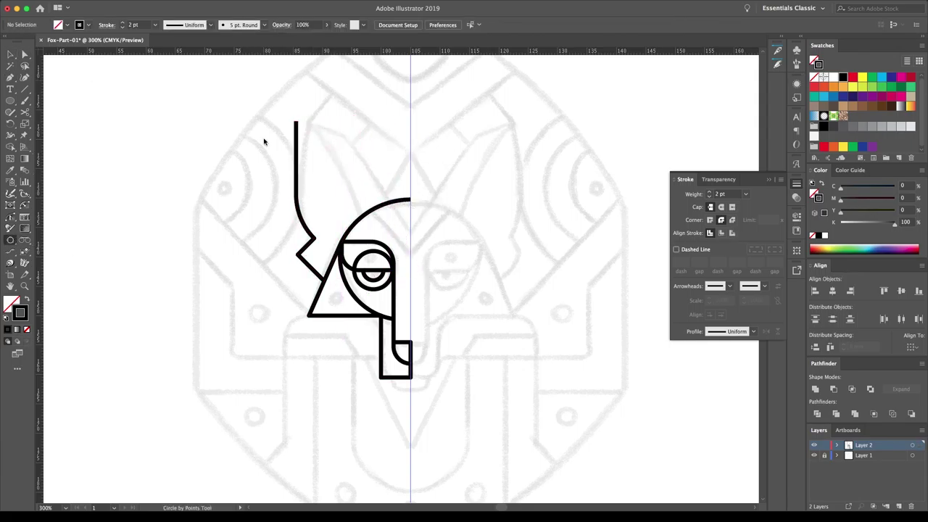
pyautogui.moveTo(392, 201); pyautogui.dragTo(155, 295)
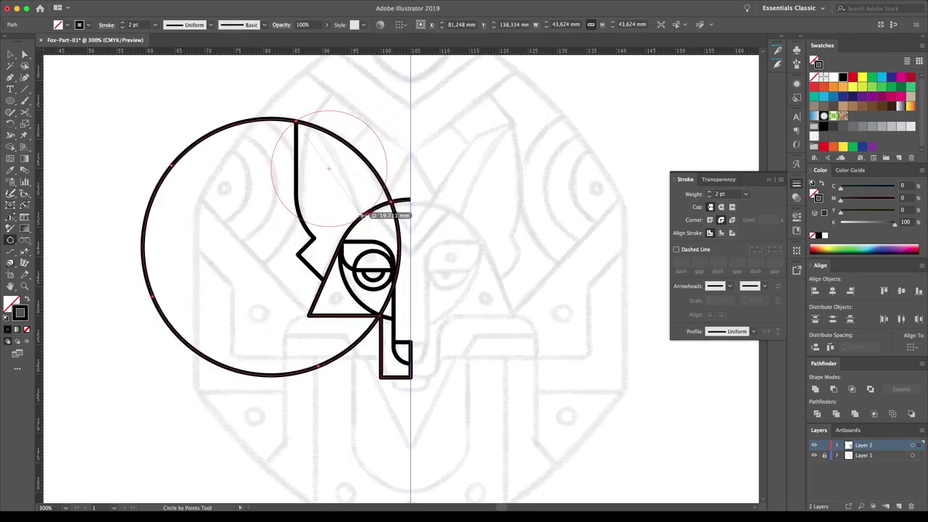
pyautogui.moveTo(304, 123); pyautogui.dragTo(251, 232)
# Step: Cut the guide circle with Scissors at the ear, delete the spare part and join the arc to the ear
pyautogui.press('c')
pyautogui.hotkey('ctrl', 'z')
pyautogui.click(451, 198)
pyautogui.press('a')
pyautogui.click(229, 171)
pyautogui.press('Delete')
pyautogui.hscroll(2, 248, 94)
pyautogui.hotkey('ctrl', 'j')
pyautogui.press('Return')
pyautogui.click(425, 234)
pyautogui.moveTo(324, 87); pyautogui.dragTo(271, 120)
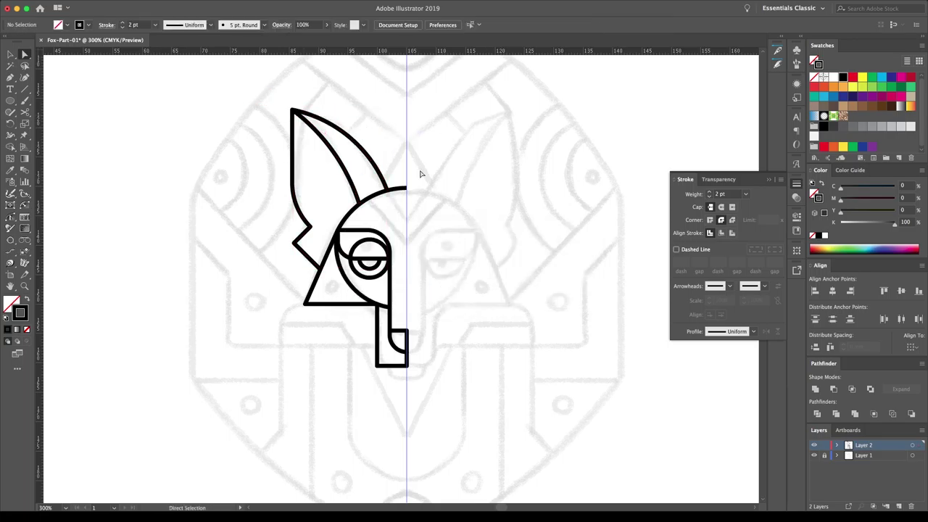
pyautogui.scroll(-2, 397, 253)
# Step: Start the rectangular muzzle band under the cheek with its first three corners
pyautogui.click(293, 289)
pyautogui.click(292, 328)
pyautogui.click(388, 328)
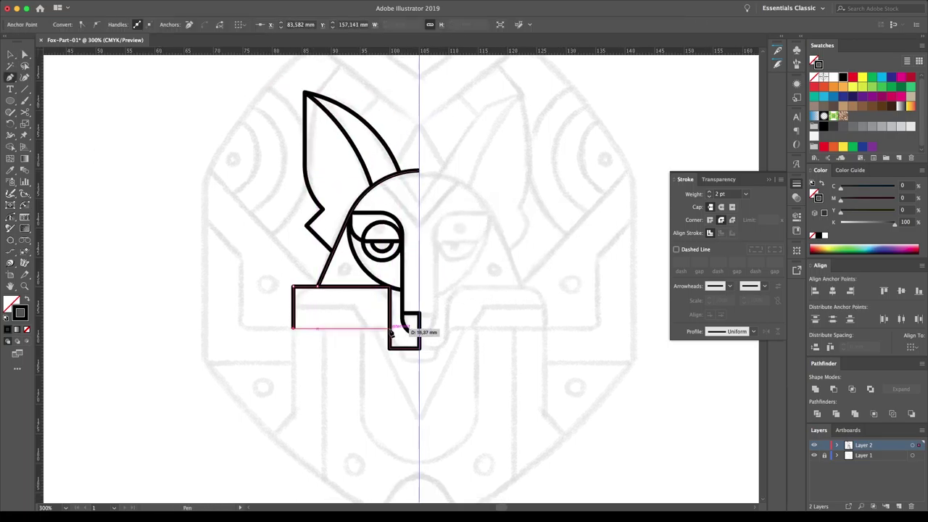
# Step: Round the muzzle band's top-left corner, then draw the jaw line and round its bend to about 2.69 mm
pyautogui.moveTo(300, 296); pyautogui.dragTo(307, 303)
pyautogui.click(419, 420)
pyautogui.click(357, 307)
pyautogui.click(293, 307)
pyautogui.press('v')
pyautogui.click(467, 410)
pyautogui.click(389, 291)
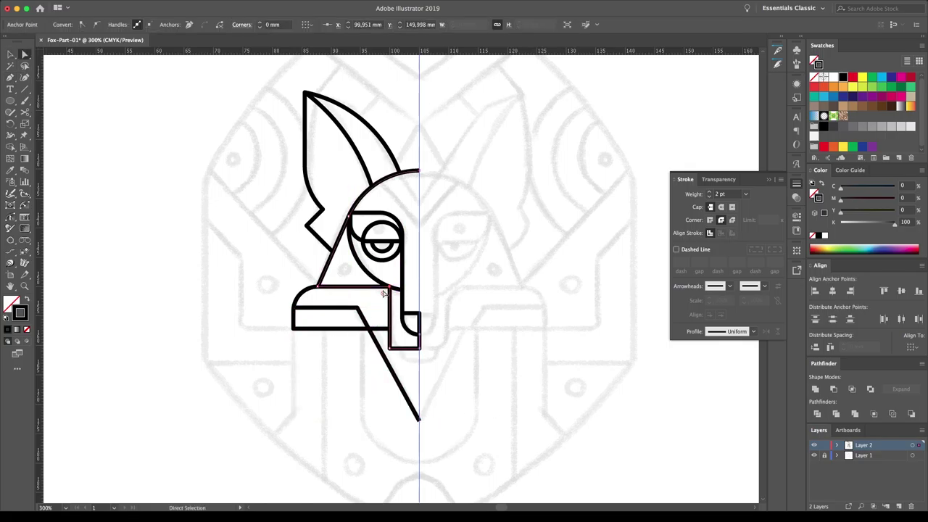
pyautogui.moveTo(397, 342)
pyautogui.mouseDown()
pyautogui.moveTo(405, 335)
pyautogui.moveTo(420, 361)
pyautogui.mouseUp()
pyautogui.click(9, 101)
# Step: Draw the chin rectangle and snap its right edge to the centre guide in Outline mode
pyautogui.press('a')
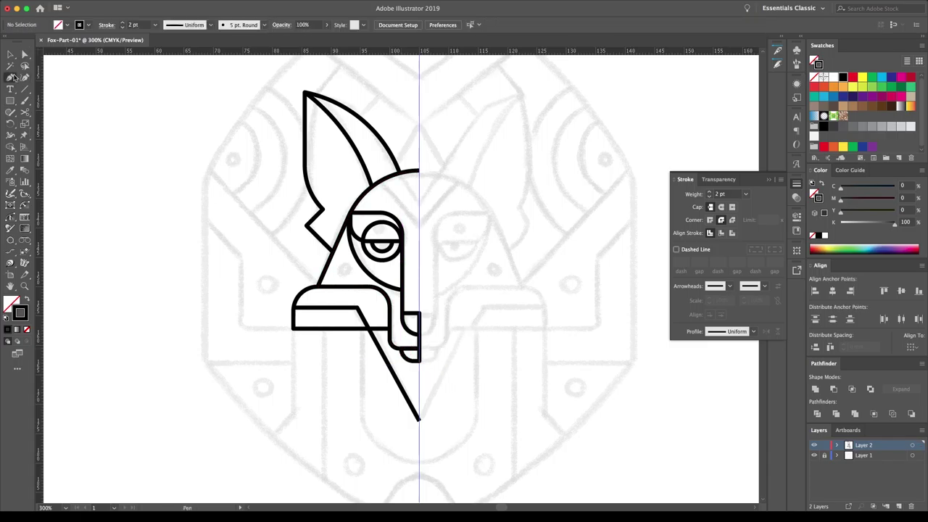
pyautogui.scroll(-2, 148, 227)
pyautogui.press('v')
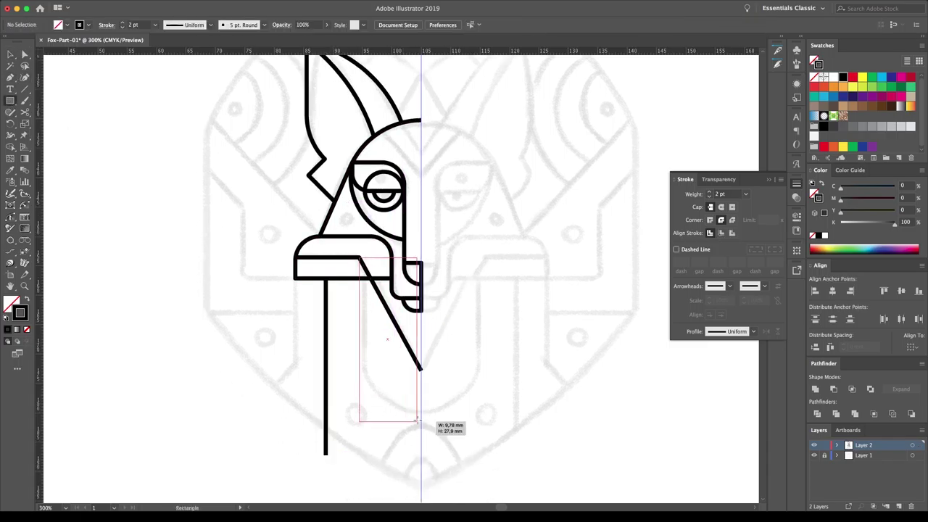
pyautogui.moveTo(420, 413); pyautogui.dragTo(420, 413)
pyautogui.hotkey('ctrl', 'y')
pyautogui.press('v')
pyautogui.scroll(5, 397, 424)
pyautogui.moveTo(398, 465); pyautogui.dragTo(394, 466)
pyautogui.scroll(-5, 435, 445)
pyautogui.moveTo(400, 331); pyautogui.dragTo(402, 331)
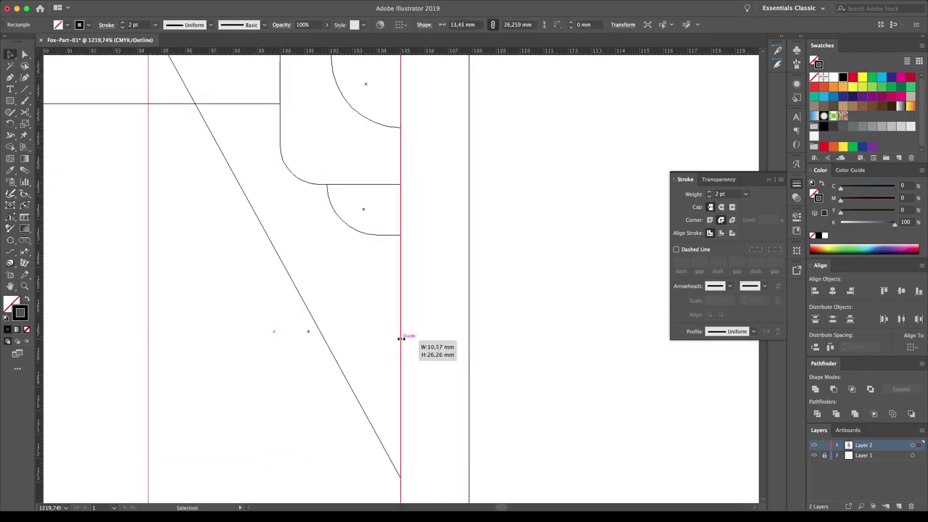
pyautogui.hotkey('ctrl', 'y')
# Step: Round the chin rectangle's corner into a curved lower edge
pyautogui.scroll(-4, 451, 321)
pyautogui.press('a')
pyautogui.click(338, 366)
pyautogui.moveTo(345, 362); pyautogui.dragTo(434, 221)
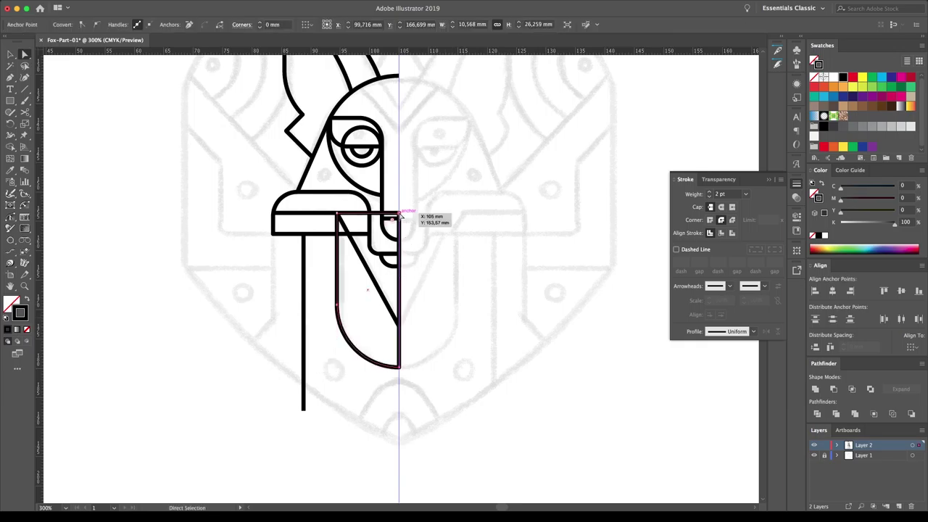
pyautogui.click(443, 239)
pyautogui.scroll(2, 453, 305)
# Step: Add a small ellipse dot inside the face triangle
pyautogui.click(10, 101)
pyautogui.click(55, 123)
pyautogui.moveTo(321, 227); pyautogui.dragTo(327, 232)
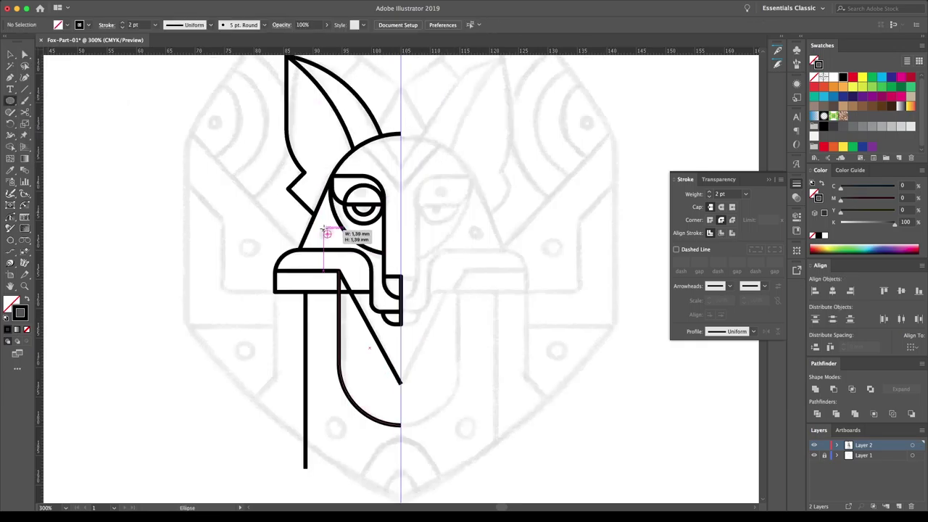
pyautogui.hotkey('ctrl', '-')
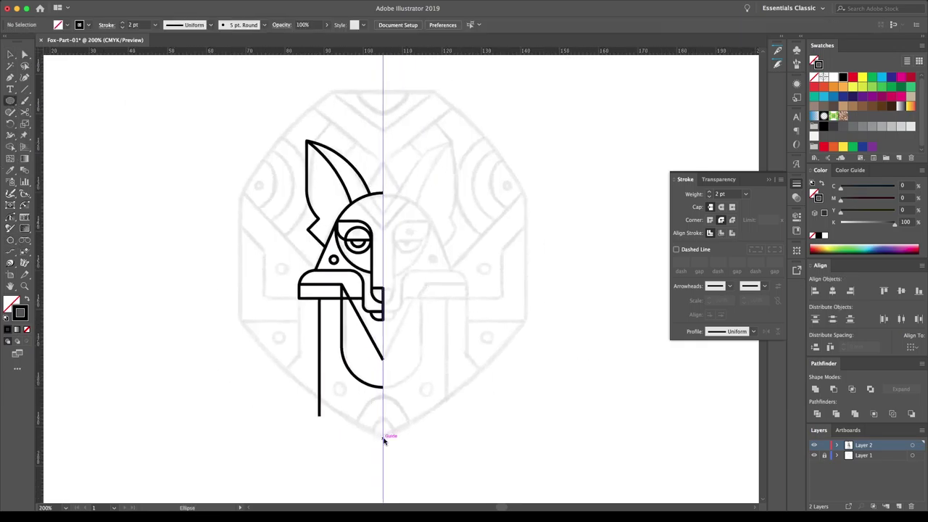
# Step: Draw a large oval around the fox, fit it to the shield sketch and cut away its right half
pyautogui.moveTo(384, 440)
pyautogui.mouseDown()
pyautogui.moveTo(241, 274)
pyautogui.moveTo(399, 428)
pyautogui.mouseUp()
pyautogui.moveTo(244, 122); pyautogui.dragTo(230, 85)
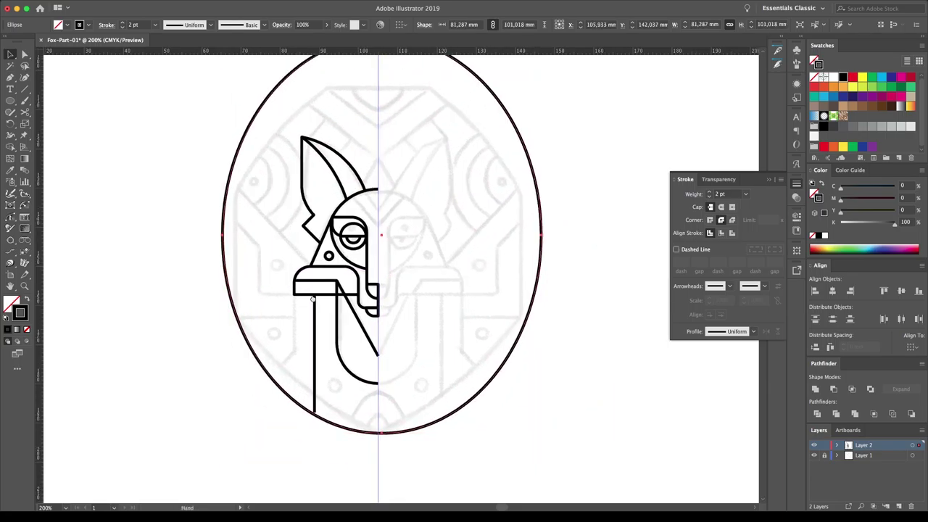
pyautogui.moveTo(555, 244)
pyautogui.mouseDown()
pyautogui.moveTo(505, 118)
pyautogui.moveTo(472, 429)
pyautogui.mouseUp()
pyautogui.moveTo(252, 105)
pyautogui.mouseDown()
pyautogui.moveTo(269, 140)
pyautogui.moveTo(213, 321)
pyautogui.mouseUp()
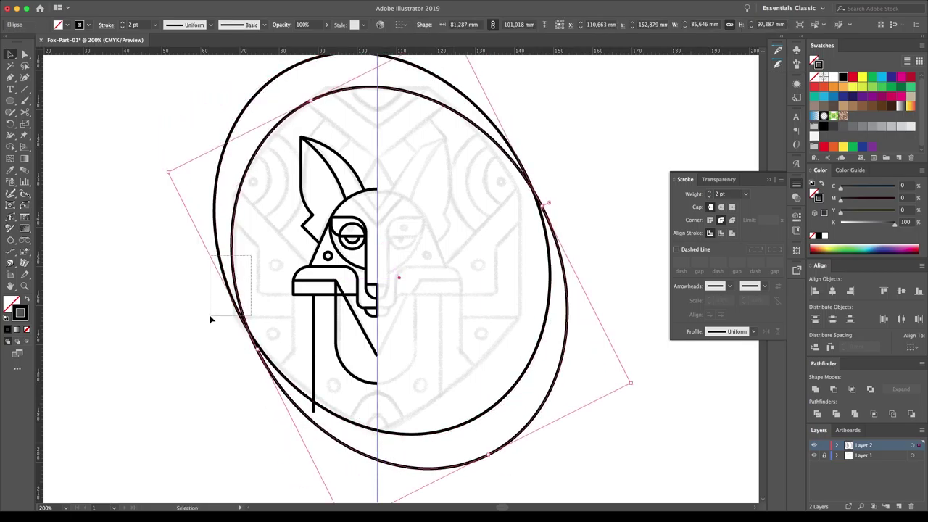
pyautogui.hotkey('ctrl', 'z')
pyautogui.moveTo(598, 394); pyautogui.dragTo(246, 405)
pyautogui.moveTo(390, 154); pyautogui.dragTo(566, 445)
pyautogui.hotkey('ctrl', 'a')
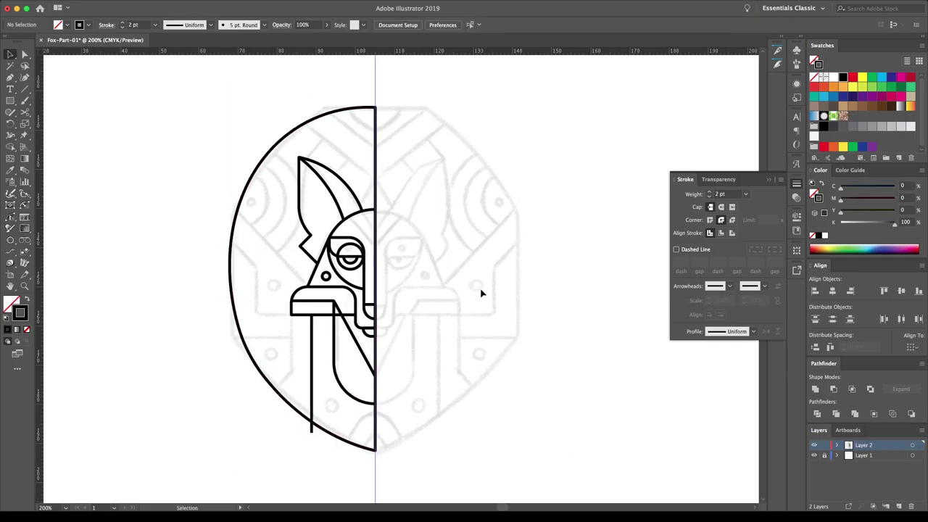
# Step: Draw a diagonal line from the ear to the centre guide and adjust its endpoint
pyautogui.click(375, 178)
pyautogui.click(318, 228)
pyautogui.press('v')
pyautogui.moveTo(351, 197); pyautogui.dragTo(352, 196)
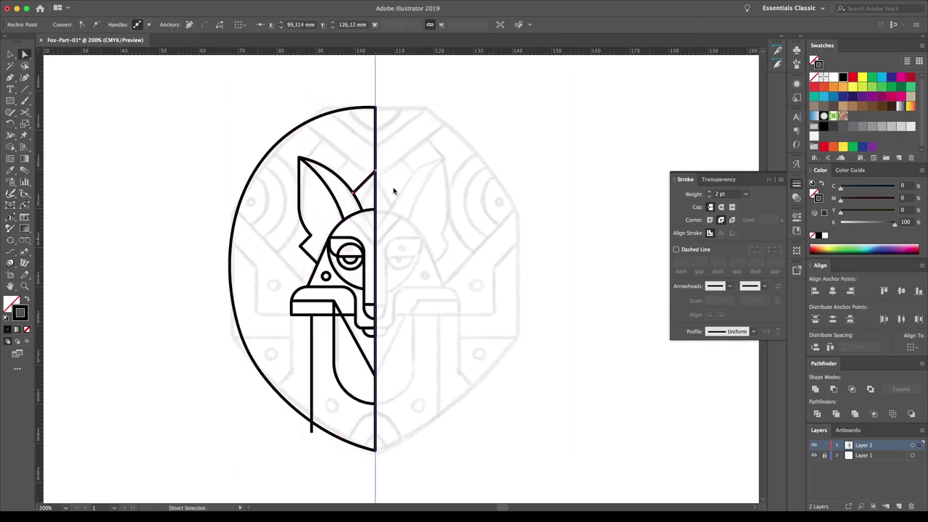
pyautogui.press('z')
pyautogui.moveTo(549, 83); pyautogui.dragTo(222, 385)
pyautogui.moveTo(10, 100); pyautogui.dragTo(58, 125)
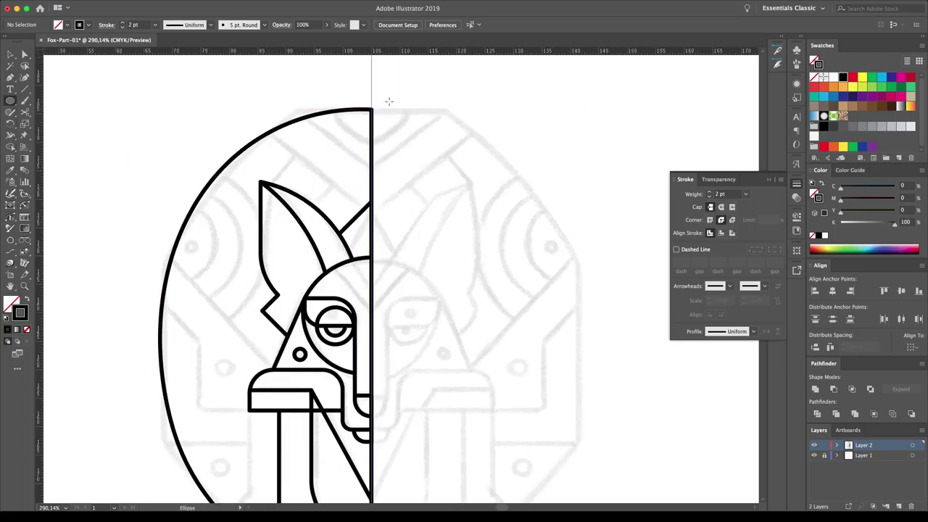
# Step: Draw a circle on the centre line's top point and a square rotated 45° into a diamond around it
pyautogui.moveTo(372, 110); pyautogui.dragTo(400, 139)
pyautogui.moveTo(10, 100); pyautogui.dragTo(44, 100)
pyautogui.moveTo(186, 87); pyautogui.dragTo(275, 185)
pyautogui.press('v')
pyautogui.moveTo(231, 135); pyautogui.dragTo(361, 177)
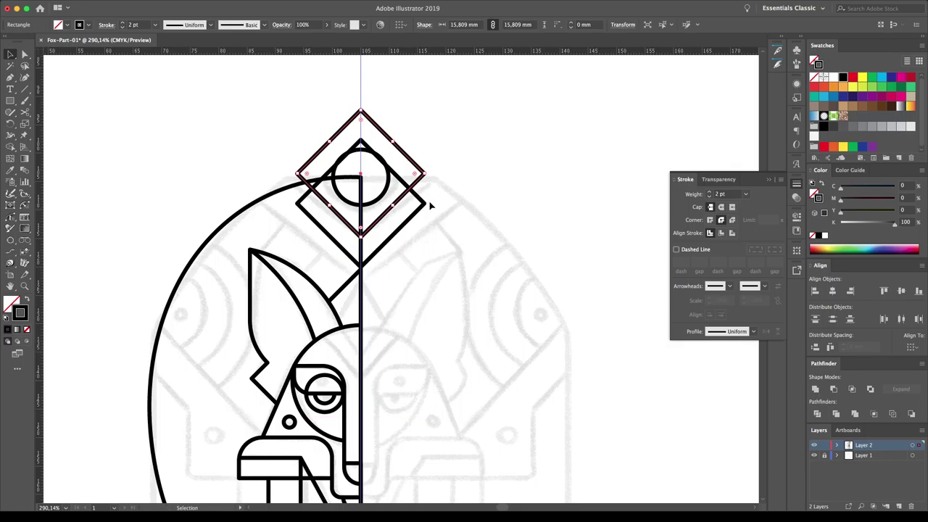
pyautogui.click(417, 203)
pyautogui.moveTo(360, 108); pyautogui.dragTo(360, 87)
# Step: Offset the diamond path by 5 mm to create an outer diamond
pyautogui.click(123, 0)
pyautogui.moveTo(121, 218)
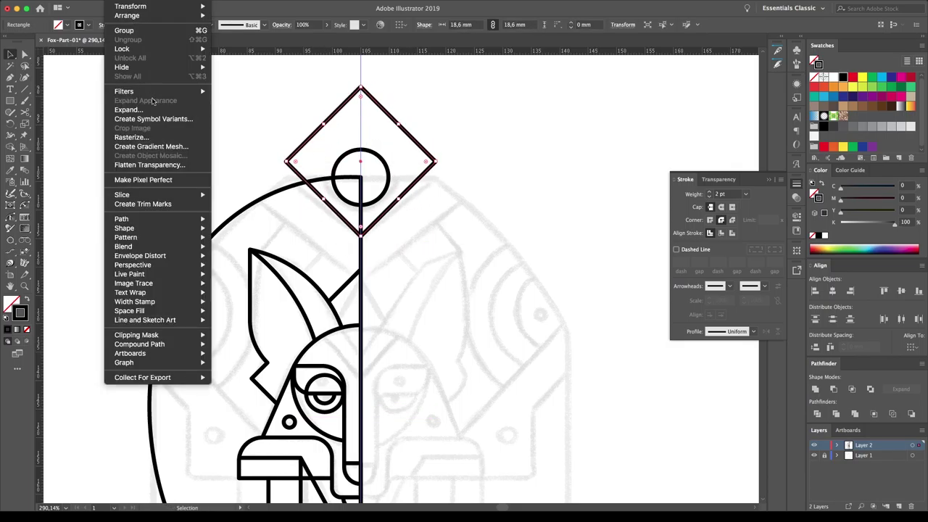
pyautogui.click(294, 289)
pyautogui.click(417, 290)
pyautogui.write('5')
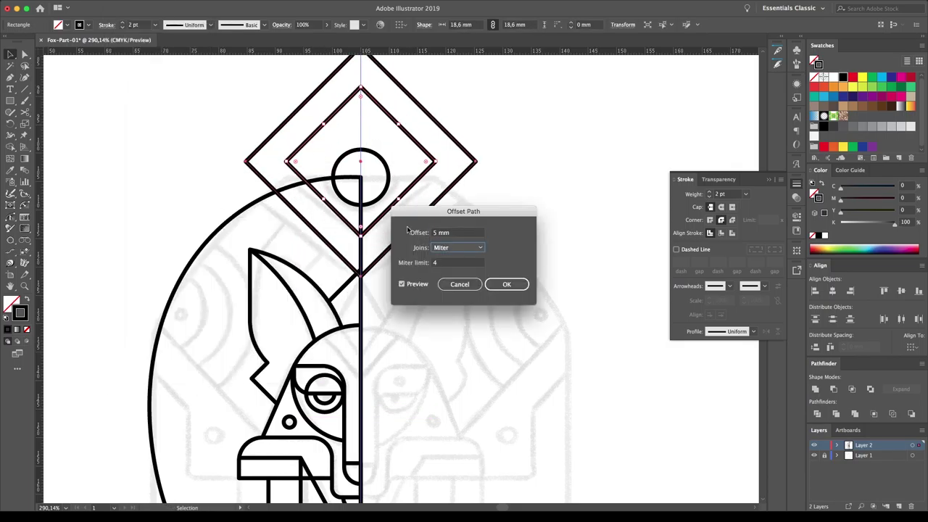
pyautogui.click(506, 284)
pyautogui.press('a')
pyautogui.click(331, 280)
pyautogui.click(253, 379)
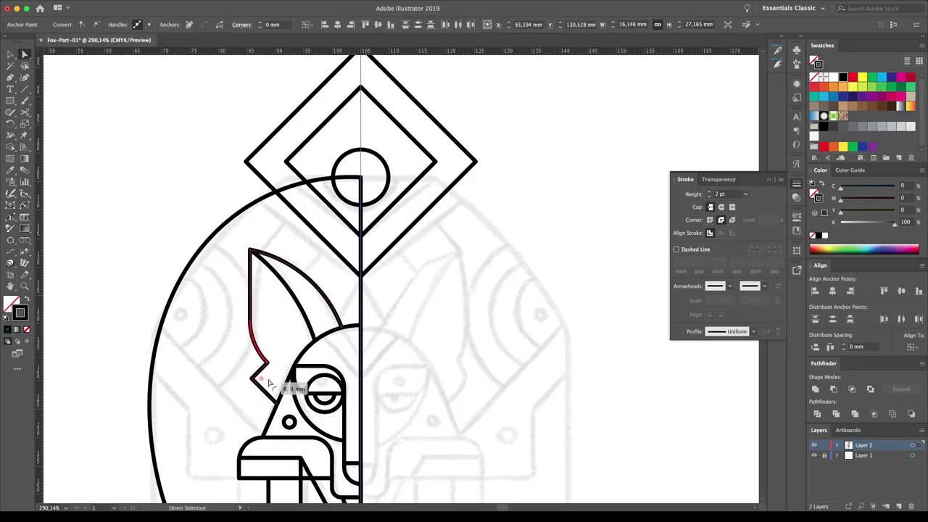
pyautogui.click(481, 364)
pyautogui.hotkey('ctrl', '-')
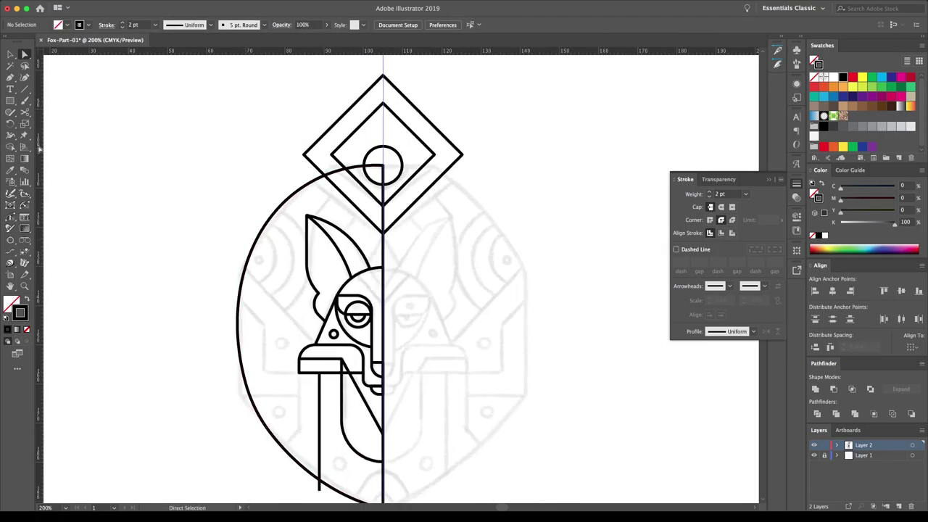
# Step: Draw an angular stepped line left of the fox and a diagonal line toward the snout
pyautogui.click(299, 373)
pyautogui.click(298, 433)
pyautogui.click(277, 454)
pyautogui.click(262, 372)
pyautogui.click(262, 323)
pyautogui.click(226, 288)
pyautogui.click(228, 259)
pyautogui.click(341, 361)
pyautogui.press('l')
# Step: Draw a circle around the line's start and add a 5 mm offset circle around it
pyautogui.moveTo(213, 230); pyautogui.dragTo(269, 284)
pyautogui.click(116, 1)
pyautogui.click(261, 288)
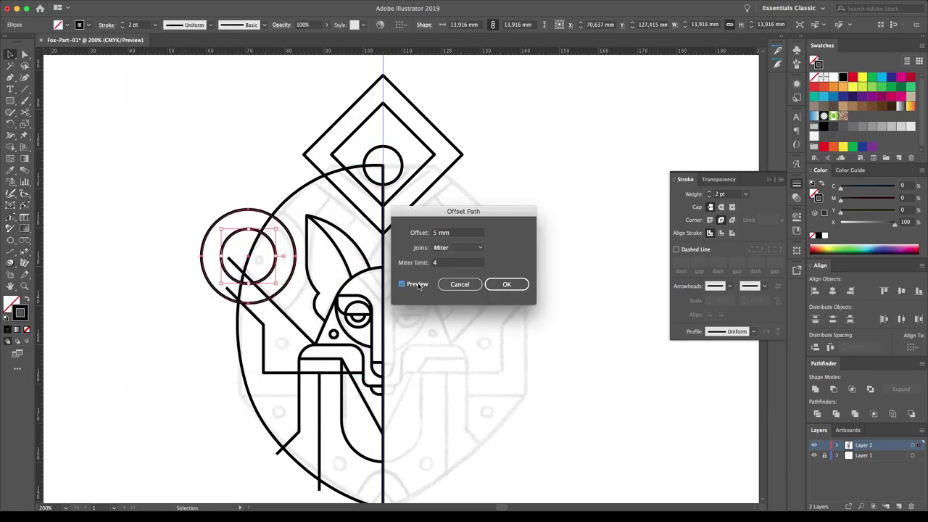
pyautogui.press('Return')
pyautogui.click(115, 2)
pyautogui.click(270, 284)
pyautogui.press('Return')
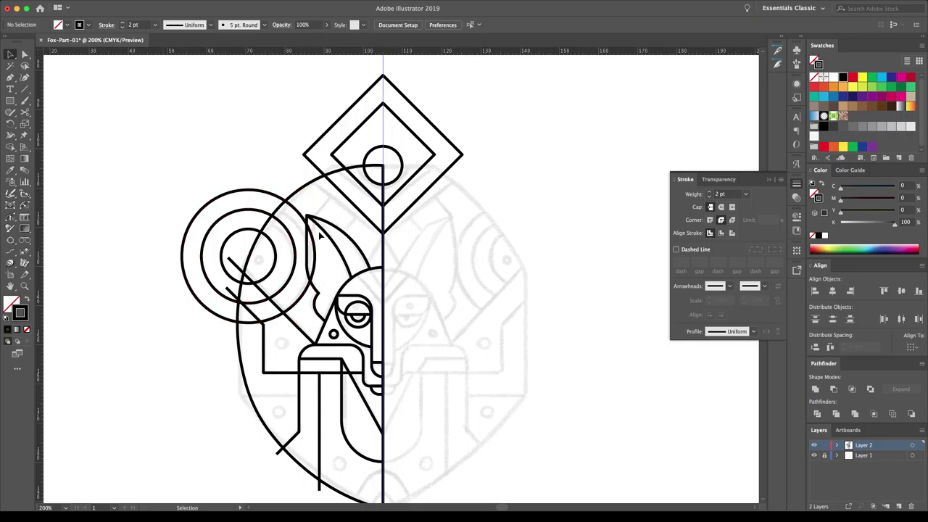
# Step: Cut the line with Scissors and delete the short leftover segment
pyautogui.press('c')
pyautogui.click(313, 296)
pyautogui.press('a')
pyautogui.click(335, 334)
pyautogui.press('Delete')
pyautogui.press('v')
# Step: Copy the small dot to the lower left and the bottom tip, and add a diagonal near the ear
pyautogui.scroll(-3, 416, 337)
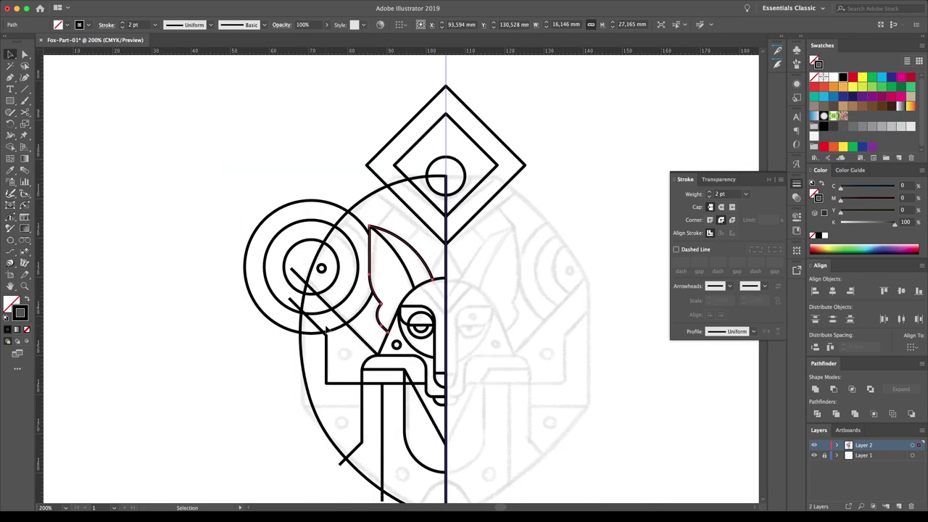
pyautogui.moveTo(248, 228); pyautogui.dragTo(252, 227)
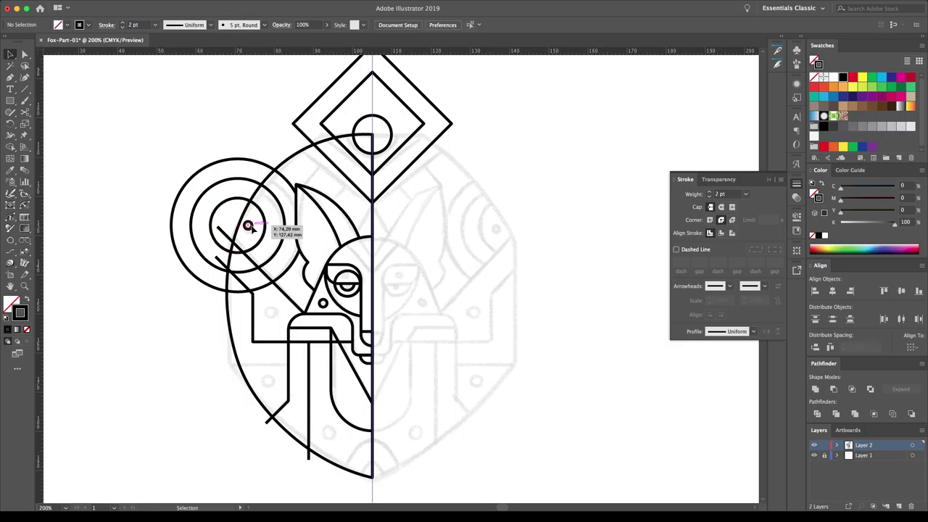
pyautogui.moveTo(273, 320); pyautogui.dragTo(274, 317)
pyautogui.click(282, 349)
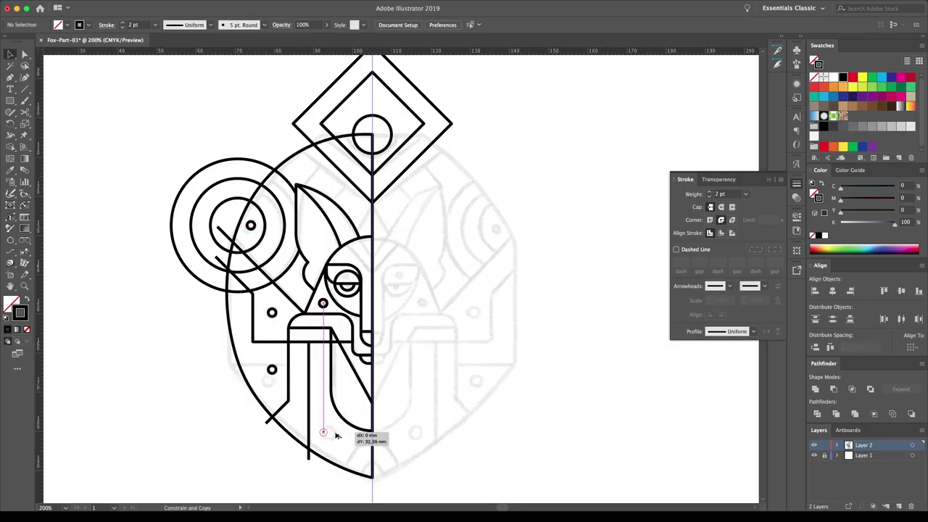
pyautogui.moveTo(418, 361); pyautogui.dragTo(394, 458)
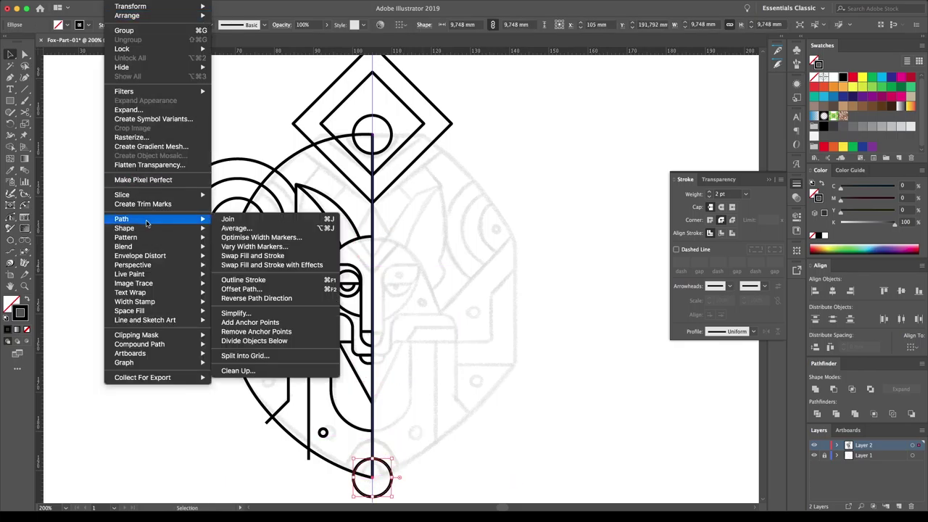
pyautogui.moveTo(327, 153)
pyautogui.mouseDown()
pyautogui.moveTo(290, 188)
pyautogui.moveTo(352, 174)
pyautogui.mouseUp()
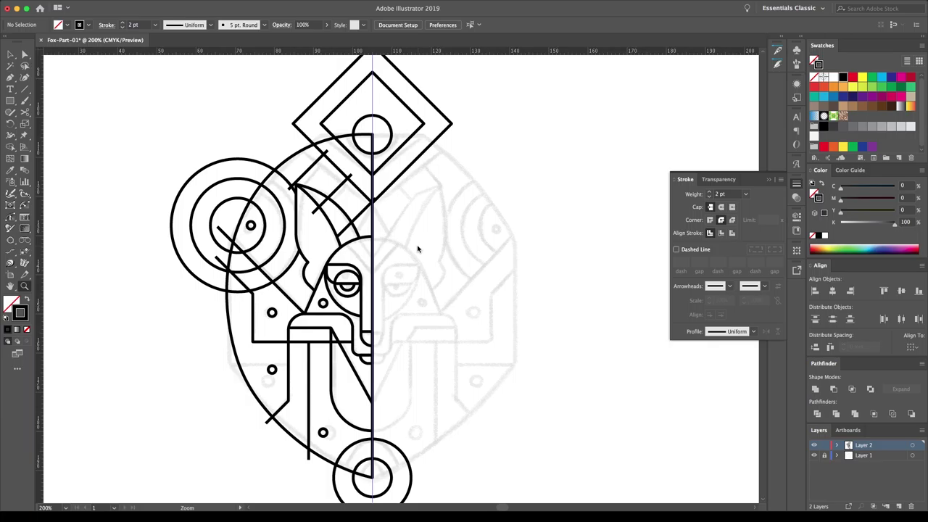
# Step: Draw two diagonal lines down-left from the centre vertices and copy one slightly up-left
pyautogui.click(417, 249)
pyautogui.press('v')
pyautogui.press('Return')
pyautogui.press('Return')
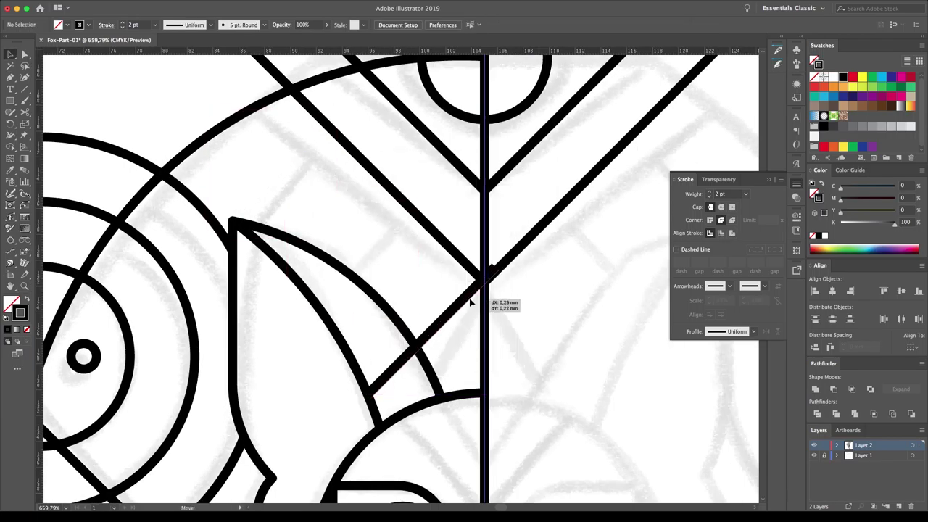
pyautogui.click(484, 279)
pyautogui.click(405, 361)
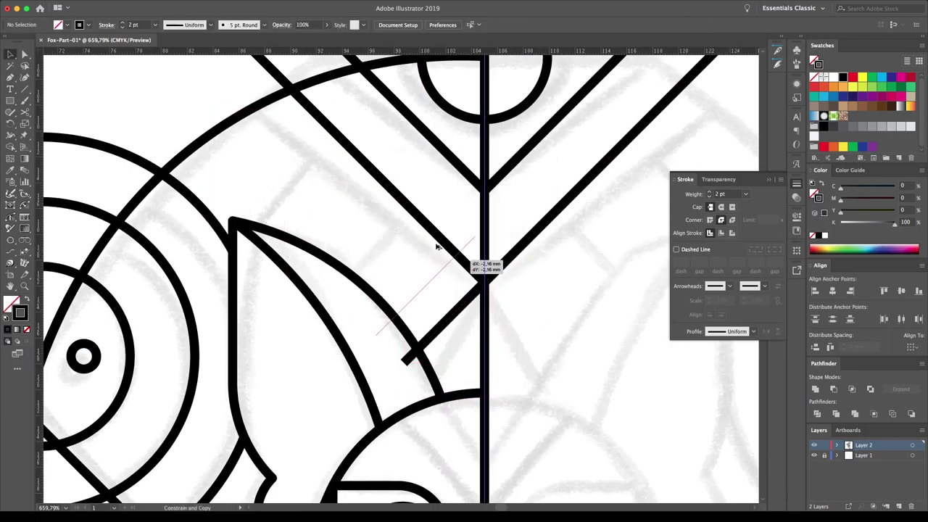
pyautogui.click(484, 190)
pyautogui.click(359, 315)
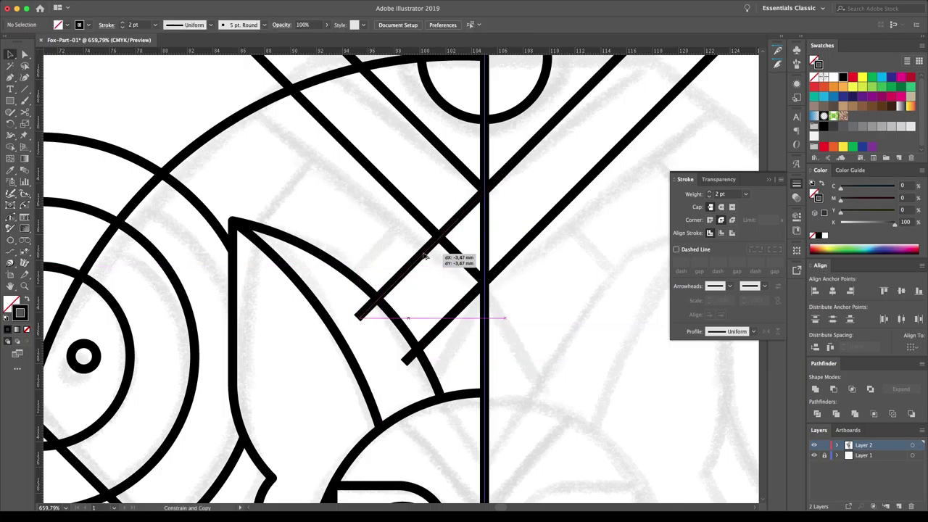
pyautogui.moveTo(424, 255); pyautogui.dragTo(425, 257)
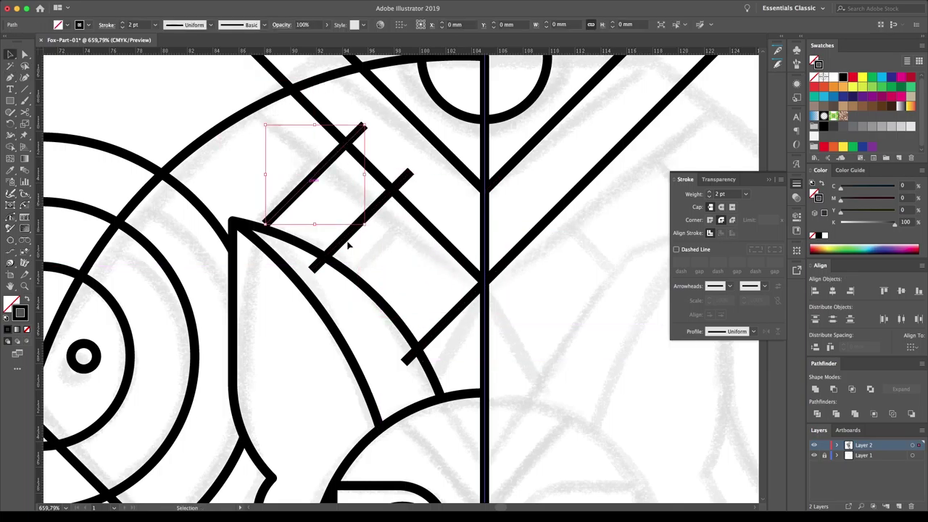
# Step: Select all the line art and erase the top diamond shapes with Shape Builder
pyautogui.hotkey('ctrl', '-')
pyautogui.hotkey('ctrl', '-')
pyautogui.hotkey('ctrl', '-')
pyautogui.moveTo(290, 259); pyautogui.dragTo(326, 181)
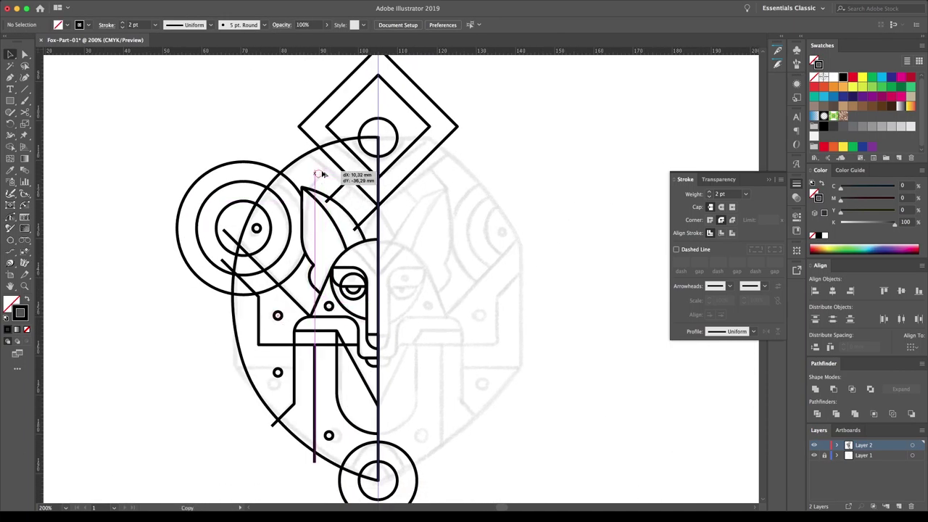
pyautogui.hotkey('ctrl', 'a')
pyautogui.hotkey('shift', 'm')
pyautogui.moveTo(377, 72); pyautogui.dragTo(384, 205)
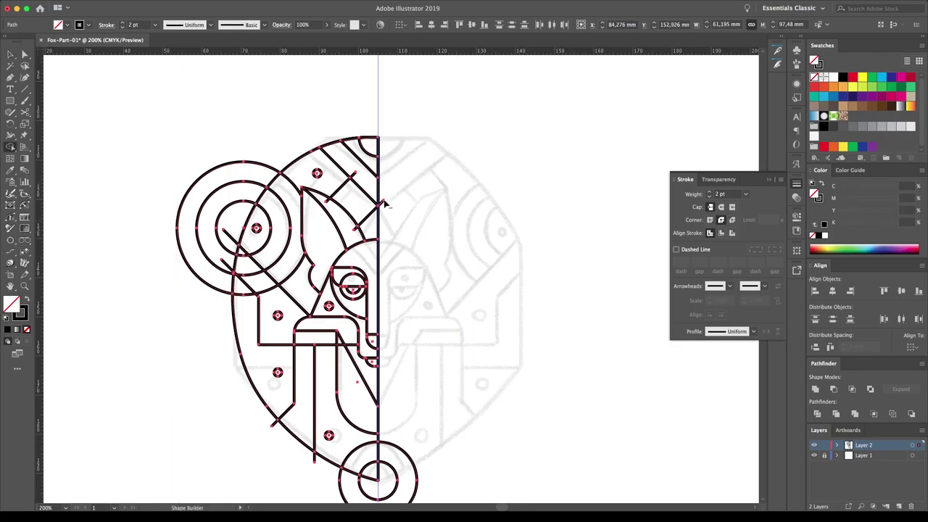
# Step: Erase the ear-circle pieces sticking outside the oval with Shape Builder
pyautogui.moveTo(246, 232); pyautogui.dragTo(214, 241)
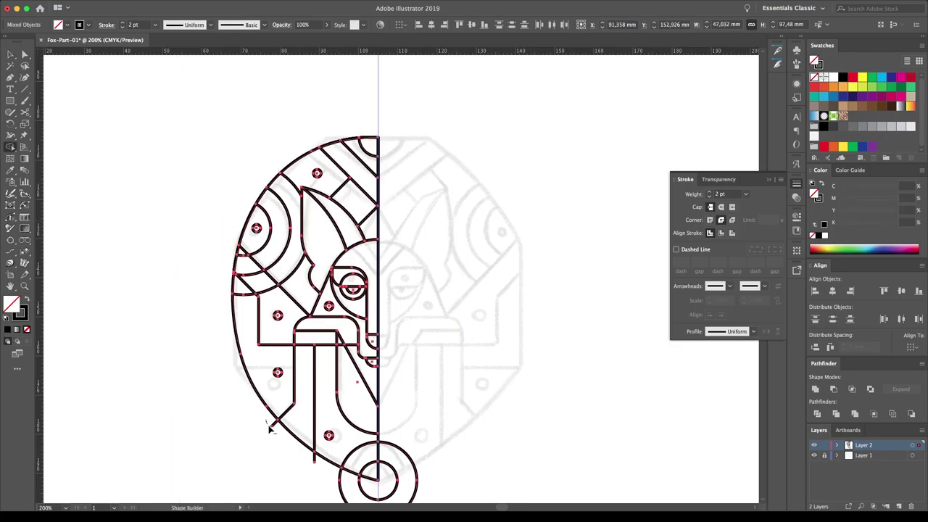
pyautogui.hotkey('ctrl', 'shift', 'a')
pyautogui.scroll(5, 371, 261)
# Step: Draw one more diagonal line with the Pen tool inside the shield
pyautogui.press('p')
pyautogui.click(358, 213)
pyautogui.keyDown('ctrl'); pyautogui.click(404, 257); pyautogui.keyUp('ctrl')
pyautogui.click(298, 243)
pyautogui.click(400, 344)
pyautogui.scroll(-5, 476, 322)
pyautogui.scroll(2, 463, 305)
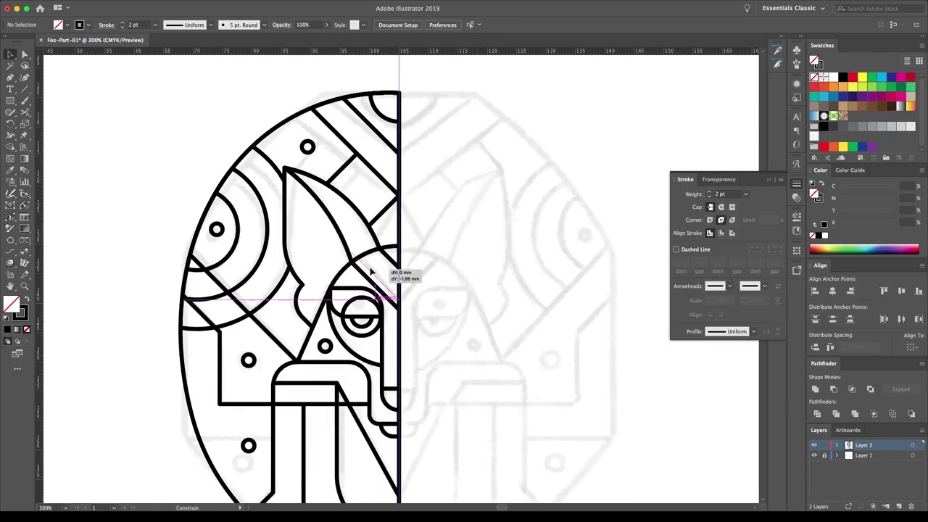
pyautogui.click(439, 287)
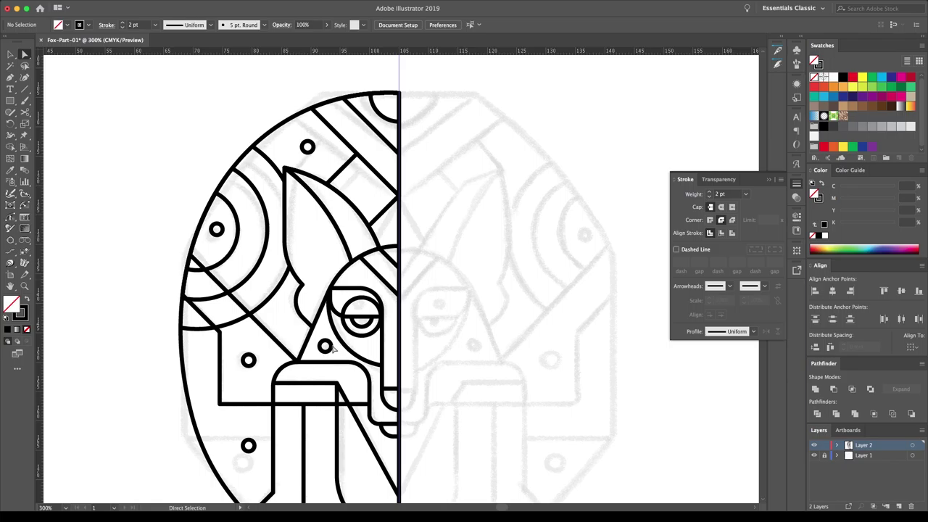
pyautogui.hotkey('ctrl', '-')
pyautogui.hotkey('ctrl', '-')
# Step: Reflect-copy the half fox across the centre guide, then duplicate the whole fox to the right
pyautogui.press('v')
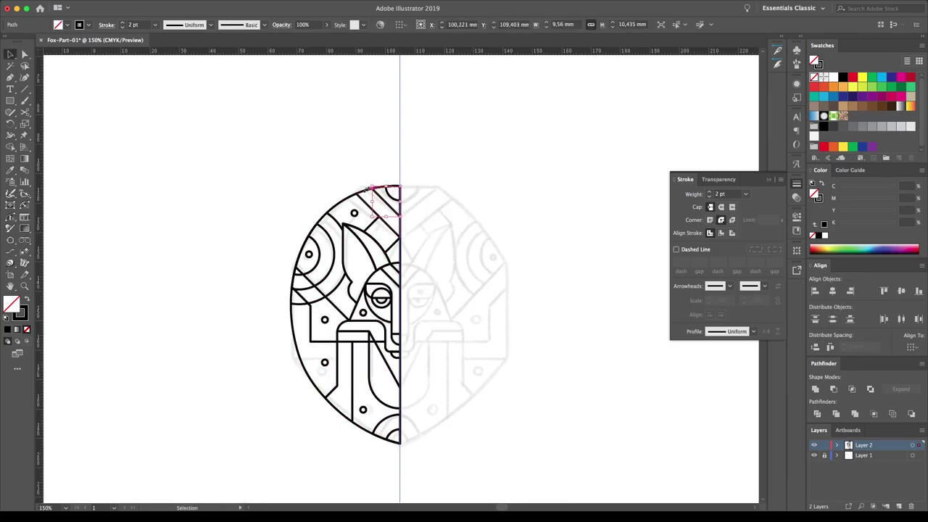
pyautogui.hotkey('ctrl', 'a')
pyautogui.press('o')
pyautogui.keyDown('alt'); pyautogui.click(399, 311); pyautogui.keyUp('alt')
pyautogui.click(511, 353)
pyautogui.hscroll(5, 493, 203)
pyautogui.moveTo(270, 360); pyautogui.dragTo(512, 360)
pyautogui.scroll(3, 512, 360)
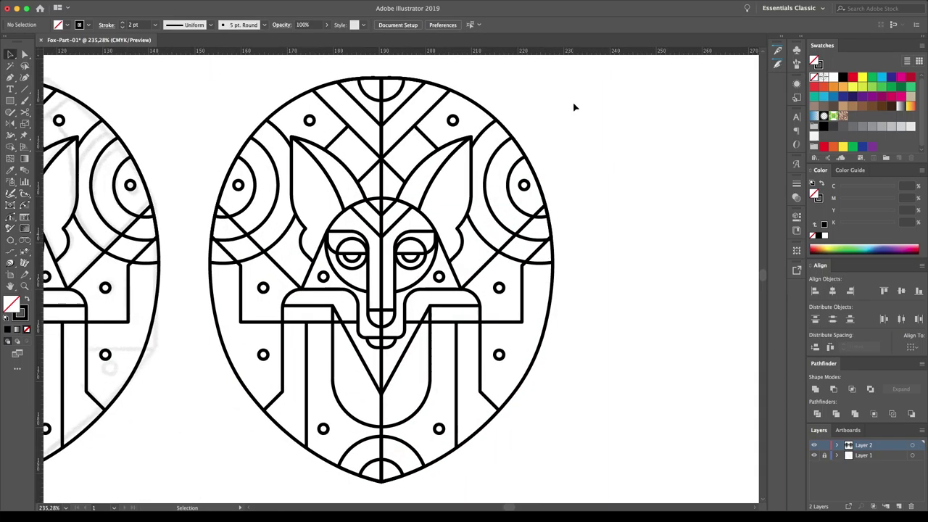
# Step: With Shape Builder, merge the face regions and erase the centre line splitting the chest V
pyautogui.hotkey('shift', 'm')
pyautogui.moveTo(407, 171); pyautogui.dragTo(396, 210)
pyautogui.hotkey('ctrl', 'a')
pyautogui.hotkey('shift', 'm')
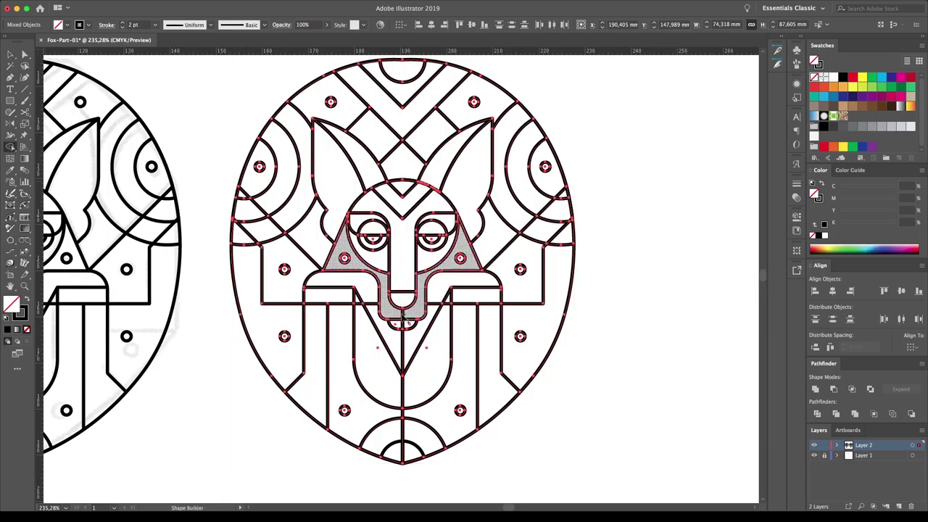
pyautogui.moveTo(395, 348); pyautogui.dragTo(411, 348)
pyautogui.press('v')
pyautogui.hotkey('ctrl', 'shift', 'a')
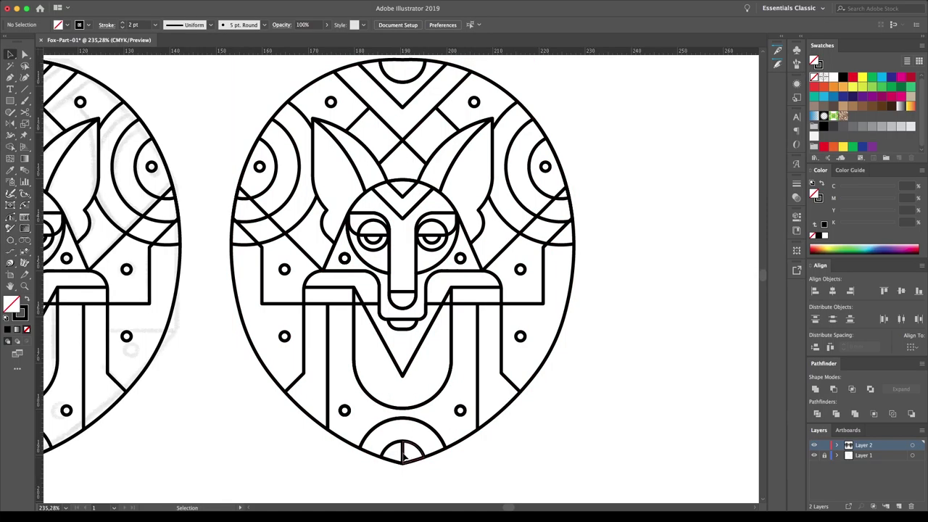
# Step: Round the left and right shoulder corner anchors to about 3.24 mm
pyautogui.click(404, 451)
pyautogui.click(543, 246)
pyautogui.keyDown('shift'); pyautogui.click(266, 251); pyautogui.keyUp('shift')
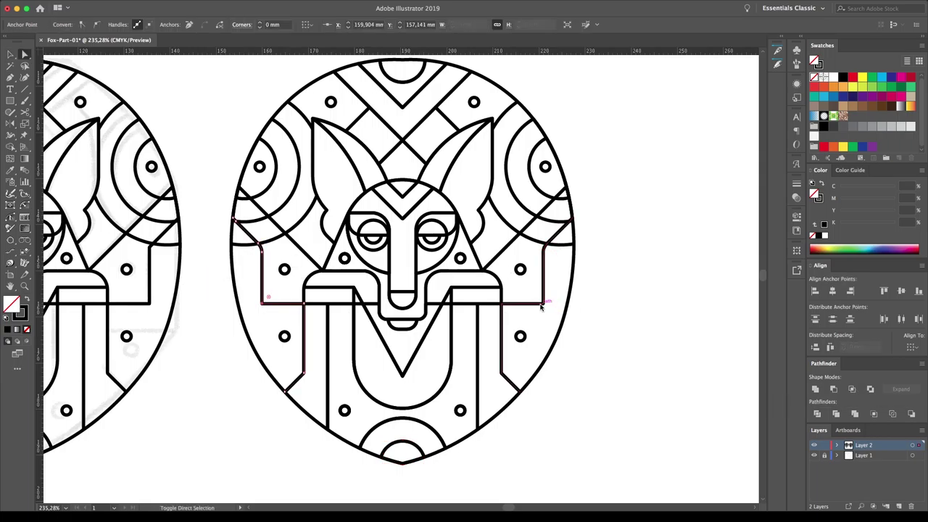
pyautogui.click(618, 302)
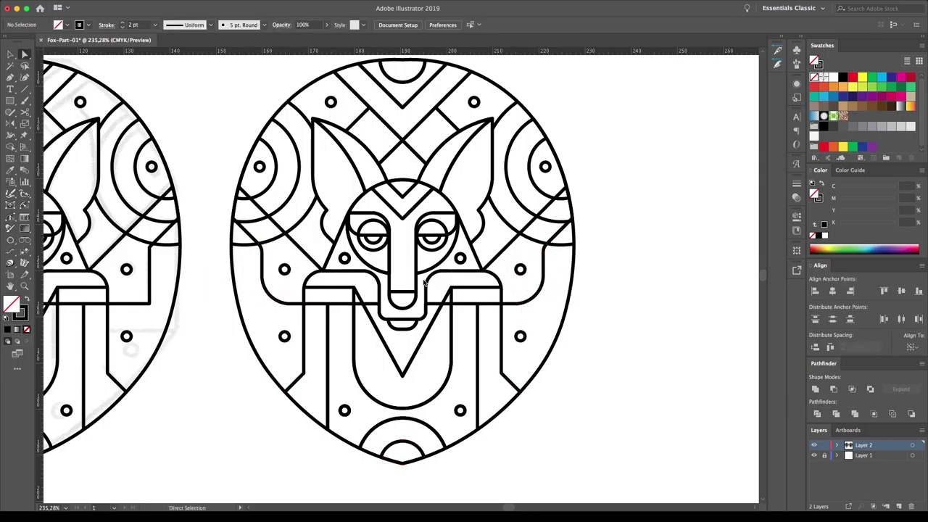
pyautogui.click(437, 306)
pyautogui.click(355, 299)
pyautogui.click(454, 290)
# Step: Zoom out and place another copy of the fox to the right
pyautogui.press('v')
pyautogui.hotkey('ctrl', '-')
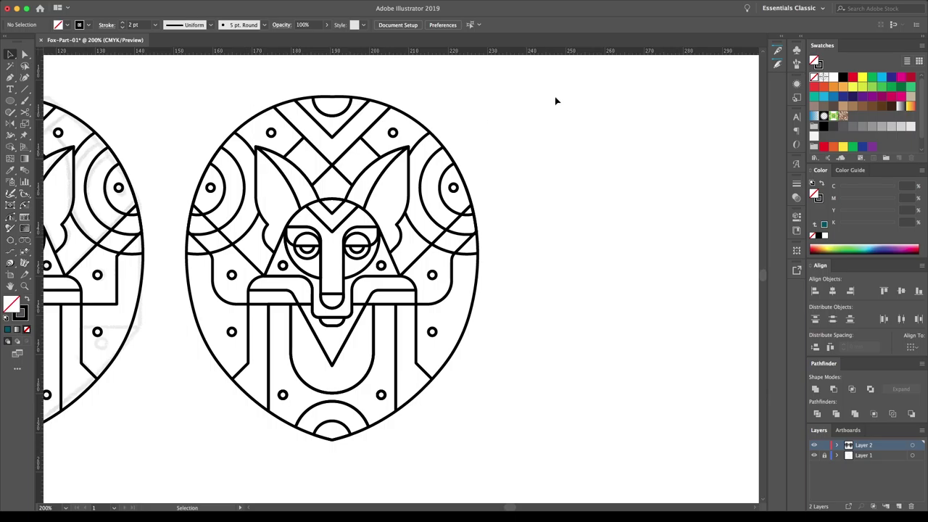
pyautogui.moveTo(401, 336); pyautogui.dragTo(696, 335)
pyautogui.hscroll(5, 507, 290)
pyautogui.hotkey('ctrl', 'shift', 'a')
# Step: Make the fox copy a Live Paint group; fill face and cheeks orange, eye areas light orange
pyautogui.press('a')
pyautogui.moveTo(321, 463); pyautogui.dragTo(631, 101)
pyautogui.moveTo(10, 147); pyautogui.dragTo(43, 156)
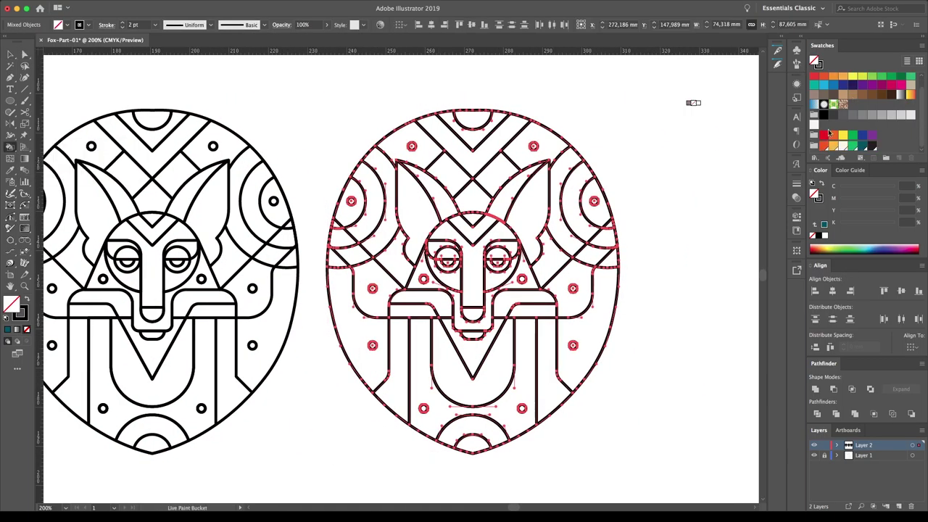
pyautogui.click(471, 232)
pyautogui.click(516, 275)
pyautogui.press('Right')
pyautogui.click(500, 250)
pyautogui.click(446, 250)
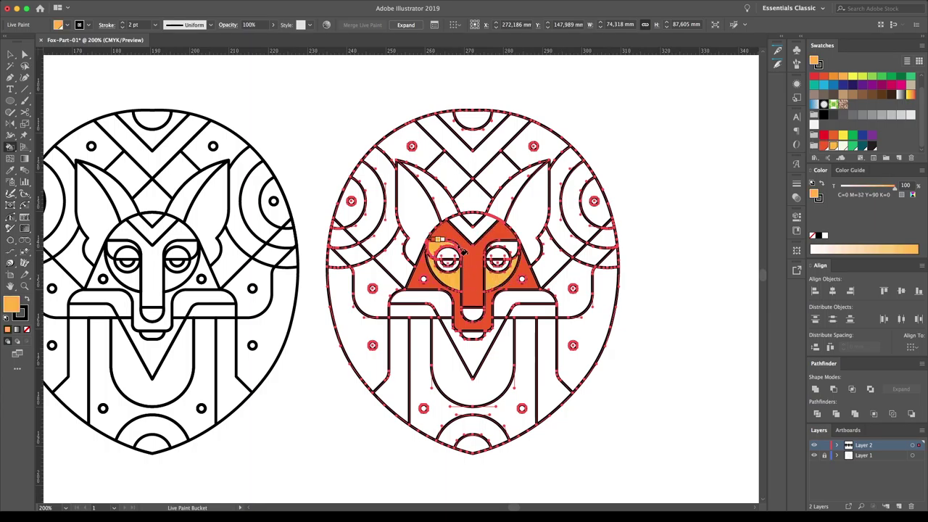
pyautogui.press('Right')
pyautogui.press('Right')
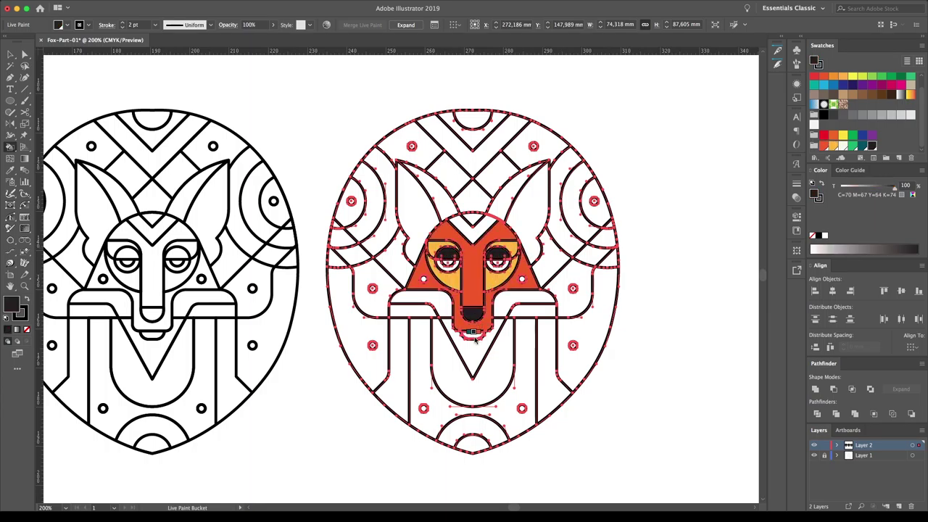
pyautogui.press('Left')
pyautogui.press('Left')
pyautogui.press('Left')
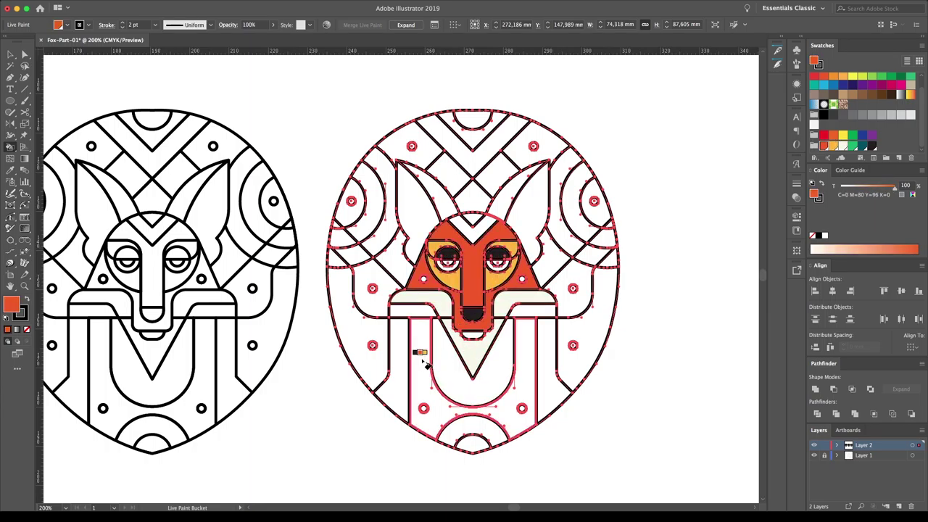
# Step: Fill the lower body red-orange, chest V light orange, bottom arch cream, ear bands black, ears cream
pyautogui.click(413, 352)
pyautogui.press('Right')
pyautogui.click(471, 376)
pyautogui.press('Left')
pyautogui.click(476, 443)
pyautogui.click(478, 362)
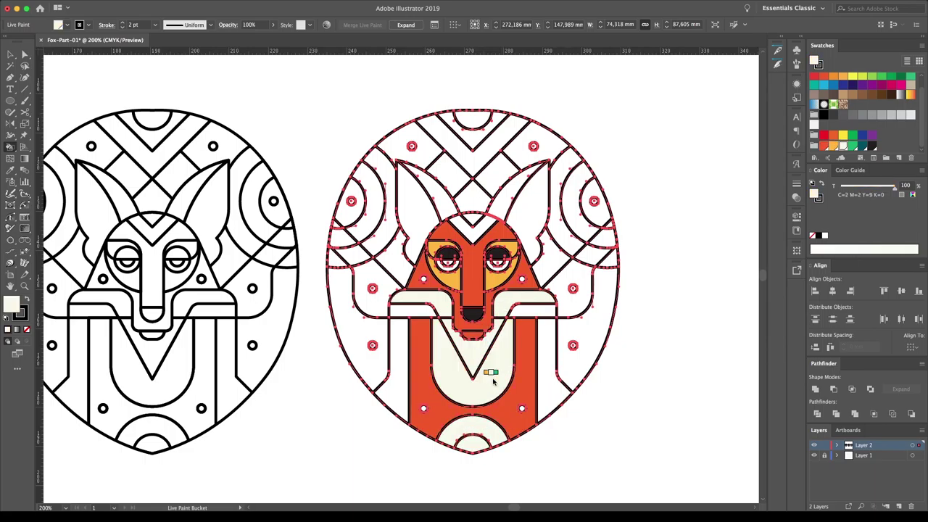
pyautogui.press('Right')
pyautogui.press('Right')
pyautogui.press('Right')
pyautogui.click(522, 193)
# Step: Paint side regions green, lower side panels dark teal, shoulders light orange, then expand the group
pyautogui.press('Left')
pyautogui.press('Left')
pyautogui.press('Left')
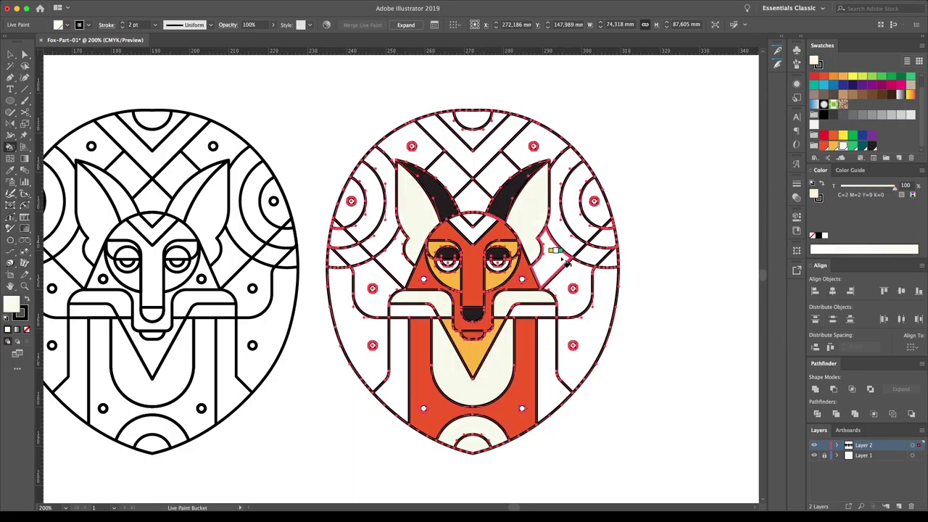
pyautogui.press('Right')
pyautogui.click(587, 326)
pyautogui.click(355, 326)
pyautogui.click(394, 370)
pyautogui.click(573, 369)
pyautogui.click(572, 294)
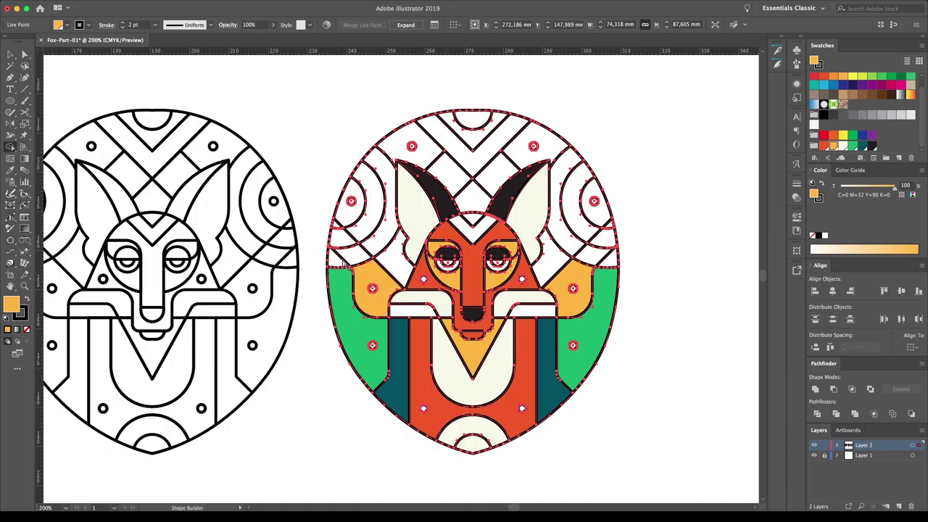
pyautogui.hotkey('ctrl', 'shift', 'e')
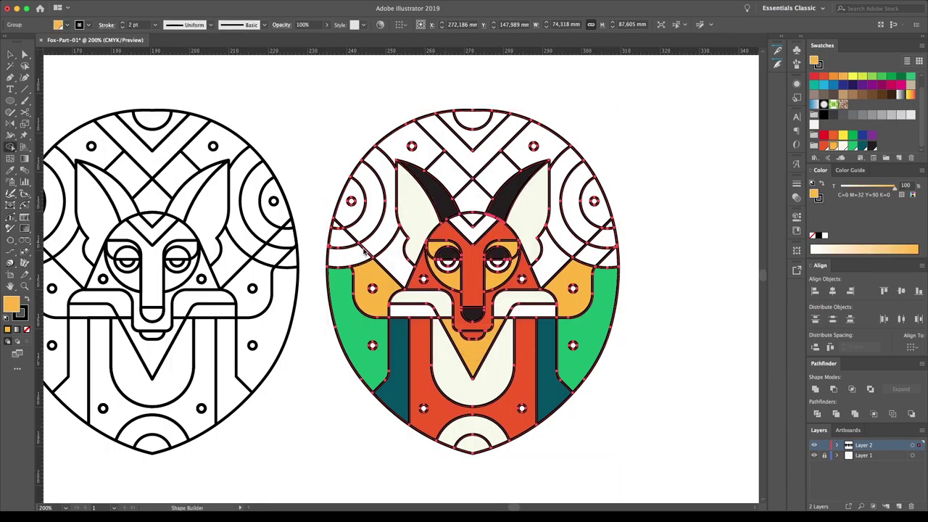
pyautogui.press('v')
pyautogui.press('k')
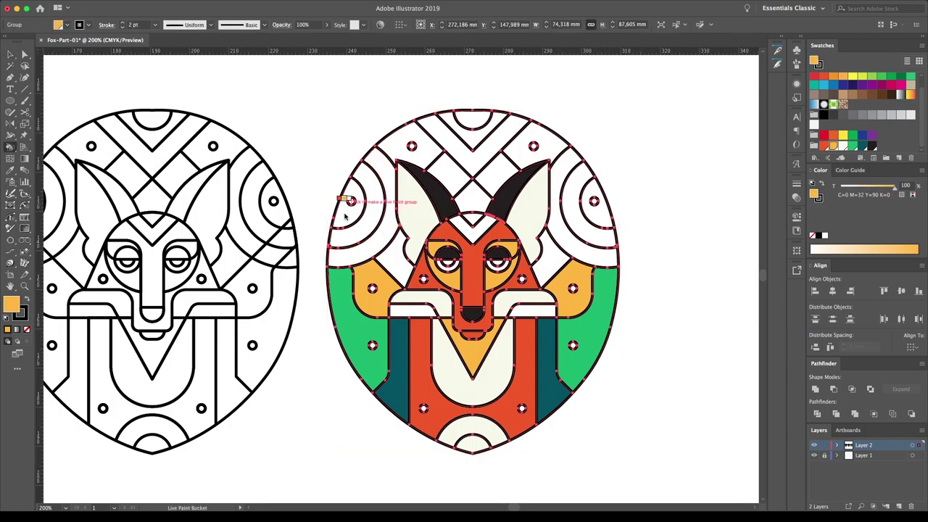
# Step: Fill a face region orange, left arc green, side arcs red-orange, top chevrons black, side regions teal
pyautogui.click(347, 203)
pyautogui.click(381, 246)
pyautogui.press('Right')
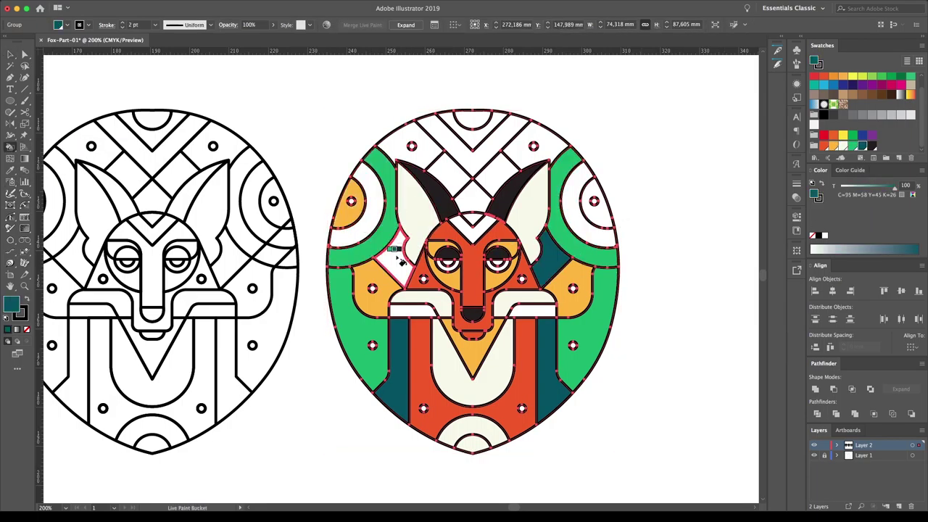
pyautogui.click(372, 213)
pyautogui.press('Right')
pyautogui.click(493, 166)
pyautogui.click(464, 130)
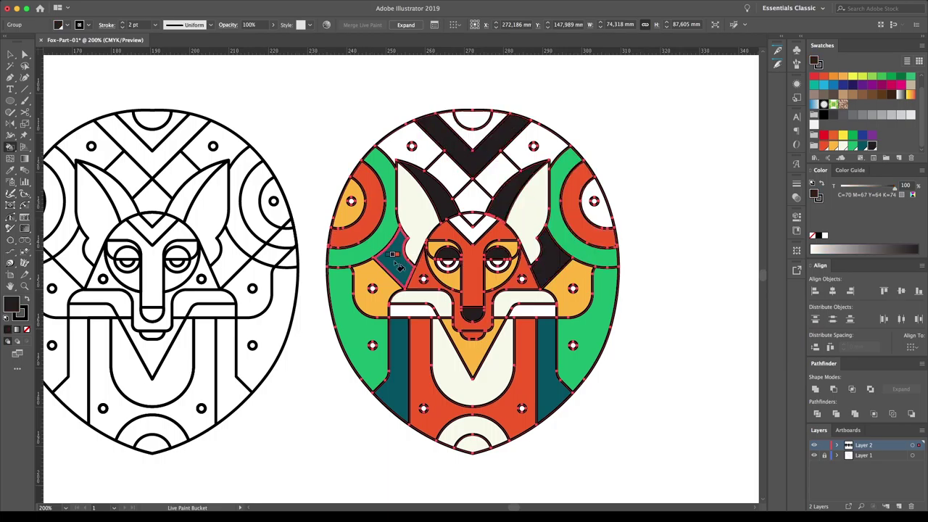
pyautogui.click(395, 254)
pyautogui.click(410, 145)
pyautogui.click(519, 161)
# Step: Fill the top diamonds green, centre diamond and top arc yellow-orange, and recolour dark-teal regions black
pyautogui.press('Right')
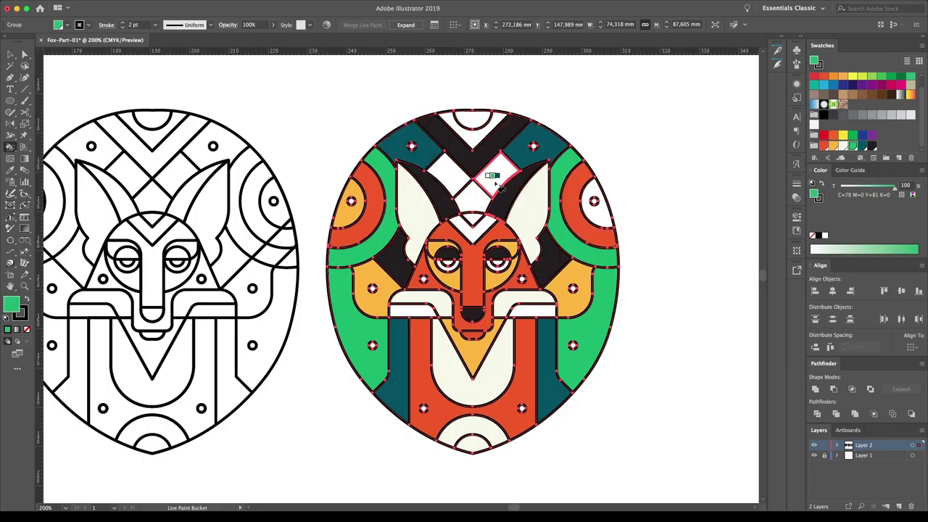
pyautogui.click(500, 170)
pyautogui.click(449, 174)
pyautogui.press('Right')
pyautogui.click(471, 193)
pyautogui.click(471, 120)
pyautogui.press('Right')
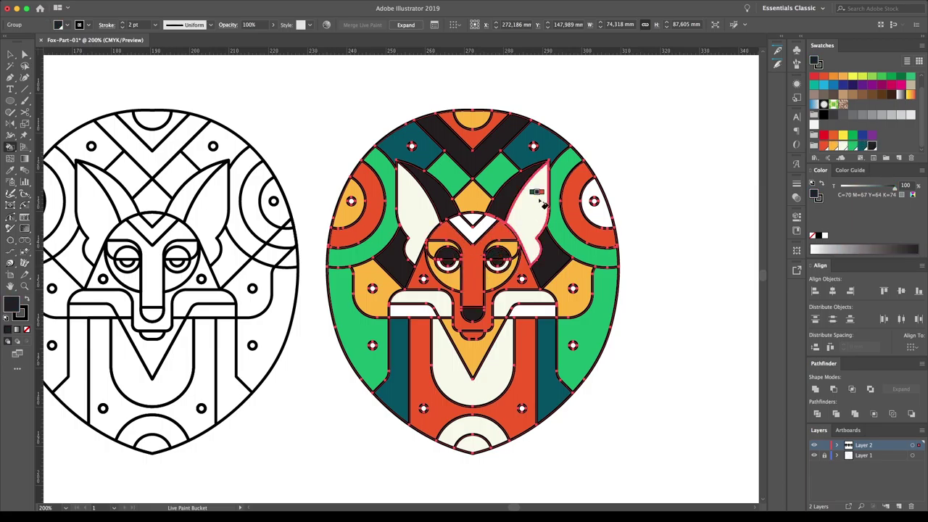
pyautogui.tripleClick(413, 144)
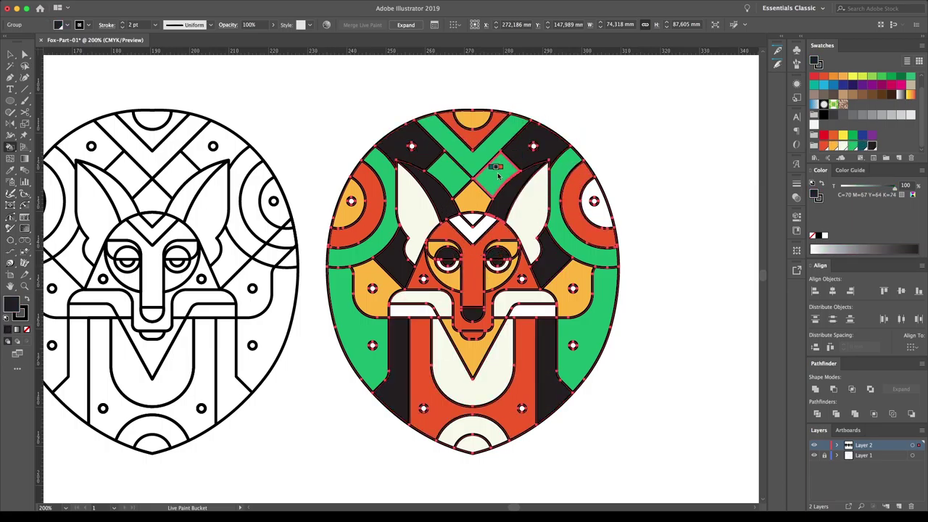
# Step: Fill the V regions under the ears orange, centre diamond cream, upper sides red-orange, top-cap V black
pyautogui.press('Left')
pyautogui.click(446, 168)
pyautogui.click(500, 168)
pyautogui.press('Left')
pyautogui.click(472, 190)
pyautogui.press('Left')
pyautogui.press('Left')
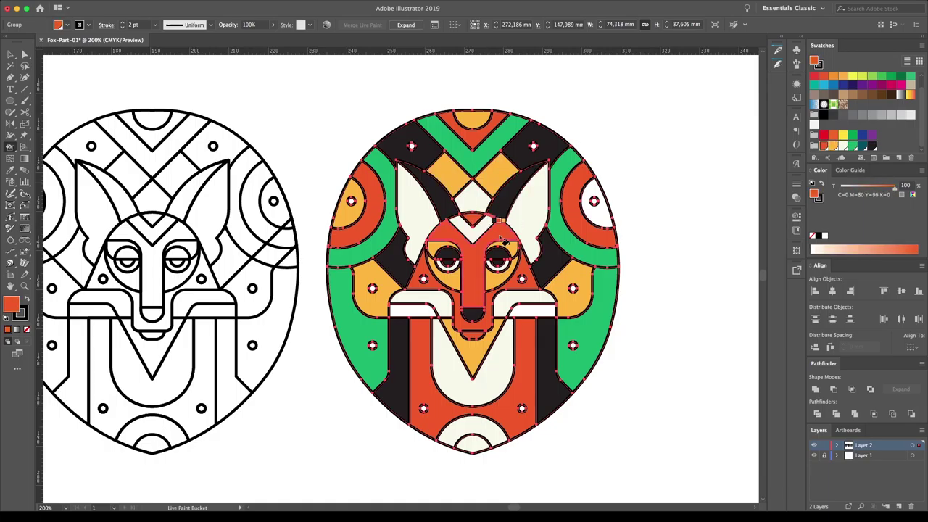
pyautogui.click(414, 145)
pyautogui.click(445, 137)
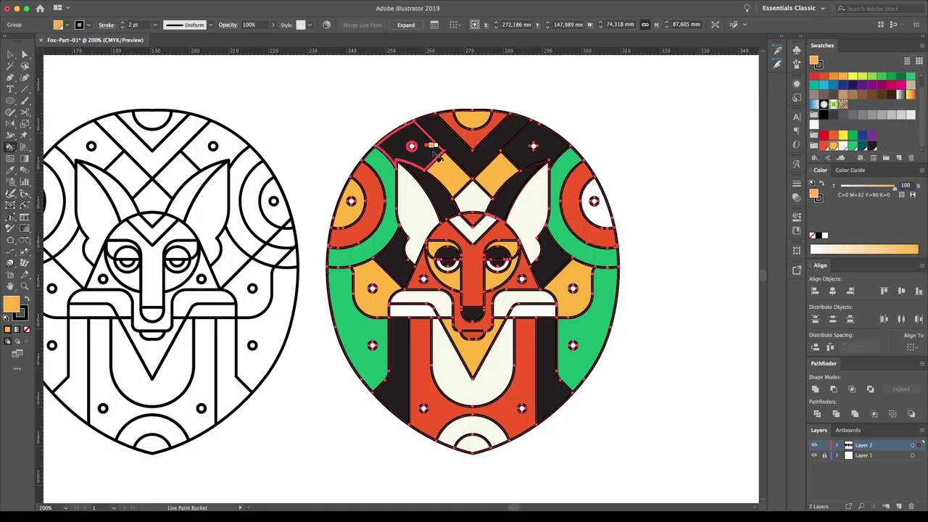
pyautogui.click(534, 147)
# Step: Fill the right circle orange, the left circle's dot black, the inner bottom arch orange, then expand
pyautogui.press('Left')
pyautogui.press('Right')
pyautogui.press('Right')
pyautogui.click(593, 200)
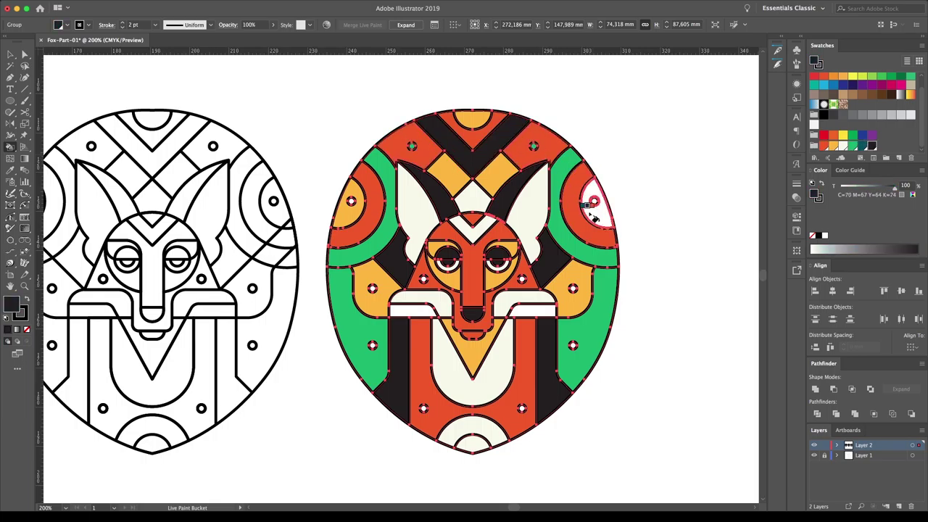
pyautogui.press('Left')
pyautogui.press('Left')
pyautogui.click(351, 201)
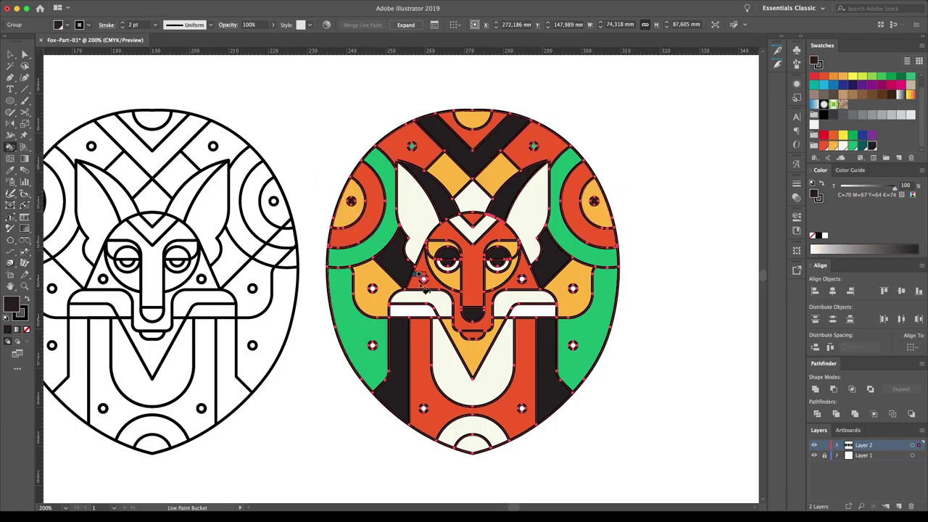
pyautogui.click(471, 441)
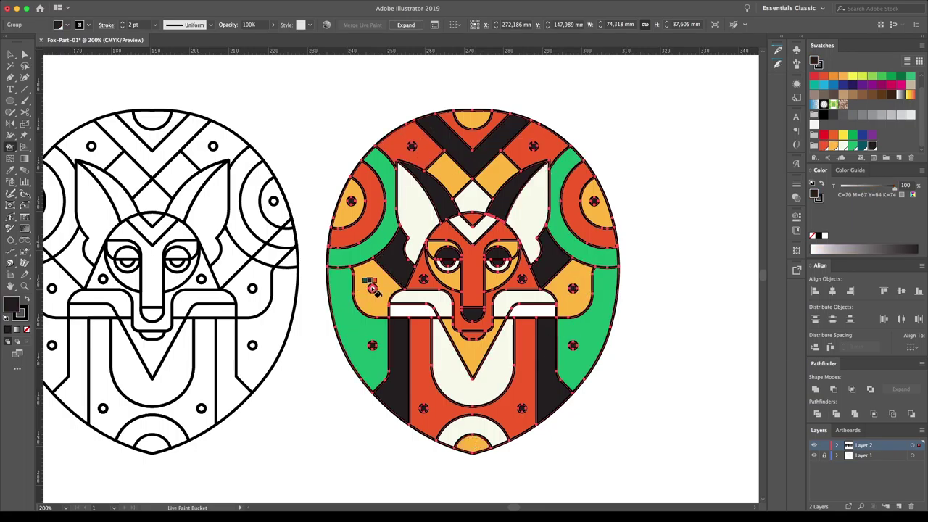
pyautogui.click(405, 25)
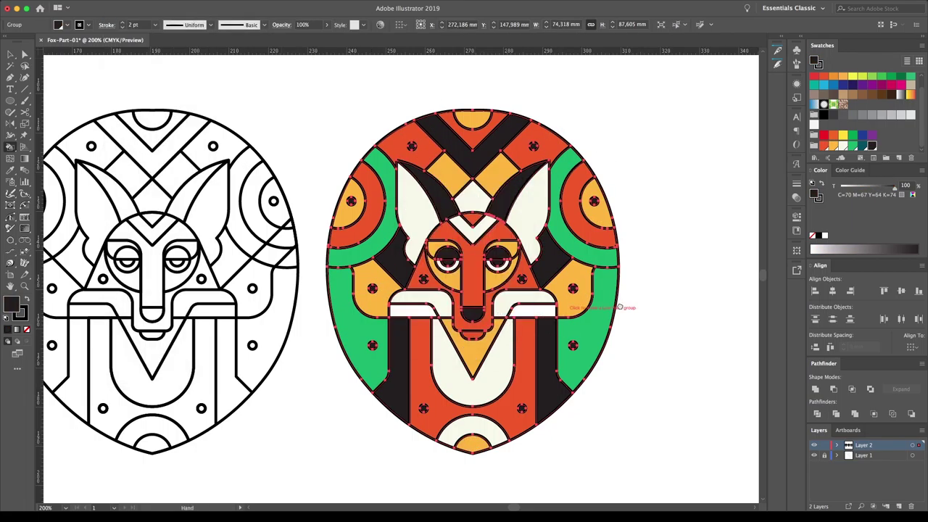
pyautogui.hscroll(5, 405, 275)
pyautogui.rightClick(360, 246)
# Step: Place a copy of the coloured fox to the right of the original
pyautogui.click(383, 324)
pyautogui.rightClick(245, 175)
pyautogui.click(512, 240)
pyautogui.rightClick(447, 251)
pyautogui.moveTo(495, 262); pyautogui.dragTo(516, 260)
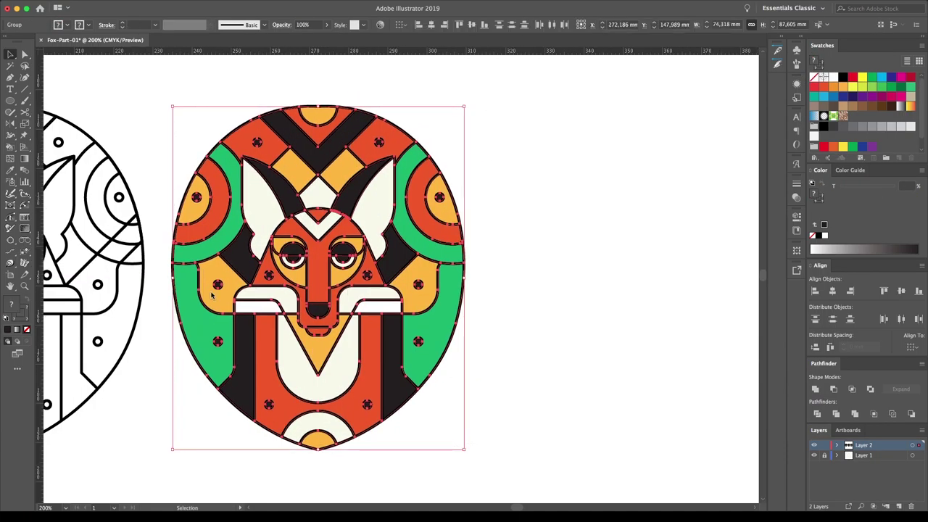
pyautogui.hscroll(5, 406, 290)
pyautogui.click(646, 283)
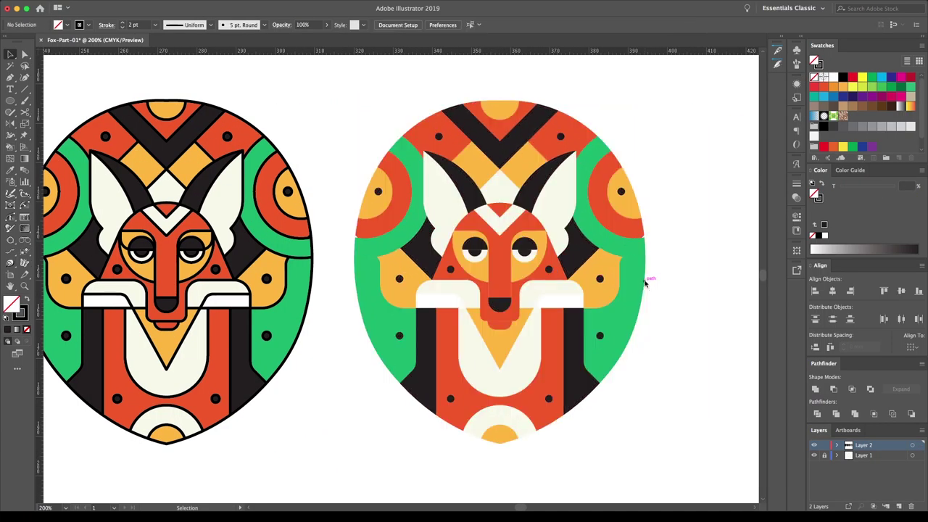
# Step: Select all the right fox's paths and repaint its left and right outer arcs red
pyautogui.click(450, 411)
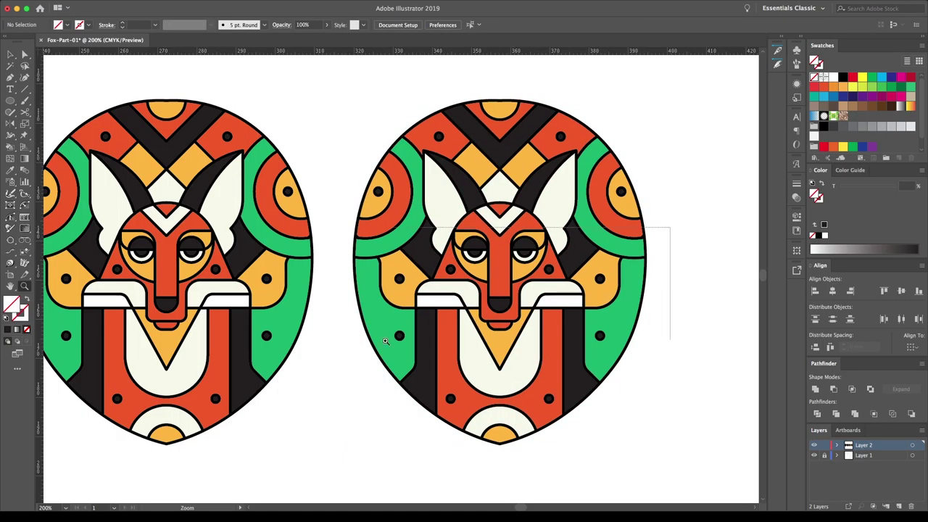
pyautogui.moveTo(318, 110); pyautogui.dragTo(654, 320)
pyautogui.moveTo(78, 180); pyautogui.dragTo(744, 400)
pyautogui.click(13, 148)
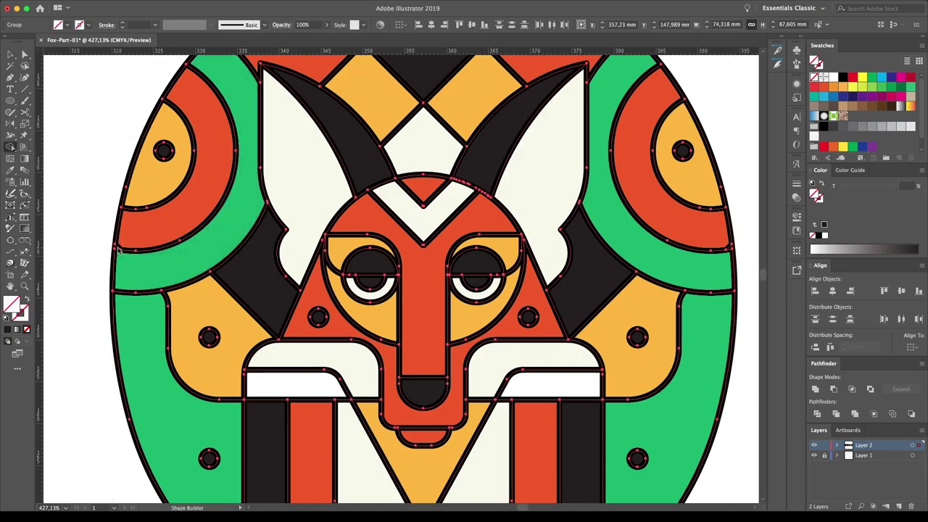
pyautogui.click(141, 228)
pyautogui.click(700, 229)
pyautogui.moveTo(11, 147); pyautogui.dragTo(27, 158)
pyautogui.click(704, 145)
pyautogui.click(141, 229)
# Step: Expand the fox into flat shapes and move the expanded copy into place on the right
pyautogui.scroll(-5, 257, 201)
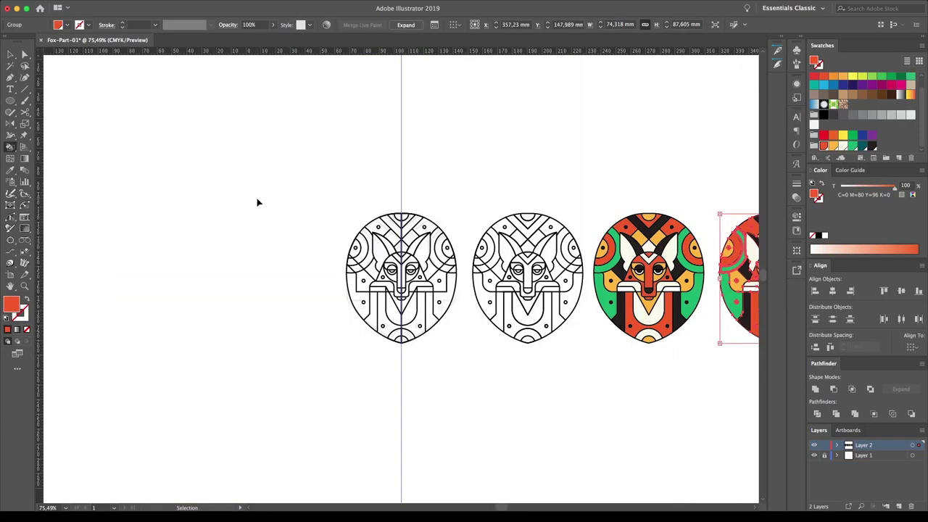
pyautogui.scroll(2, 484, 205)
pyautogui.scroll(3, 484, 205)
pyautogui.click(123, 93)
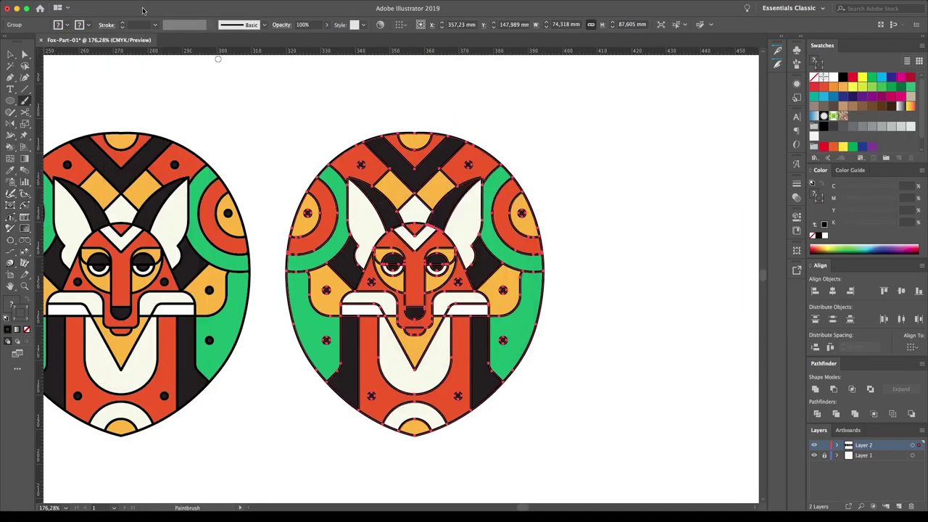
pyautogui.click(492, 314)
pyautogui.rightClick(485, 315)
pyautogui.click(503, 391)
pyautogui.rightClick(451, 269)
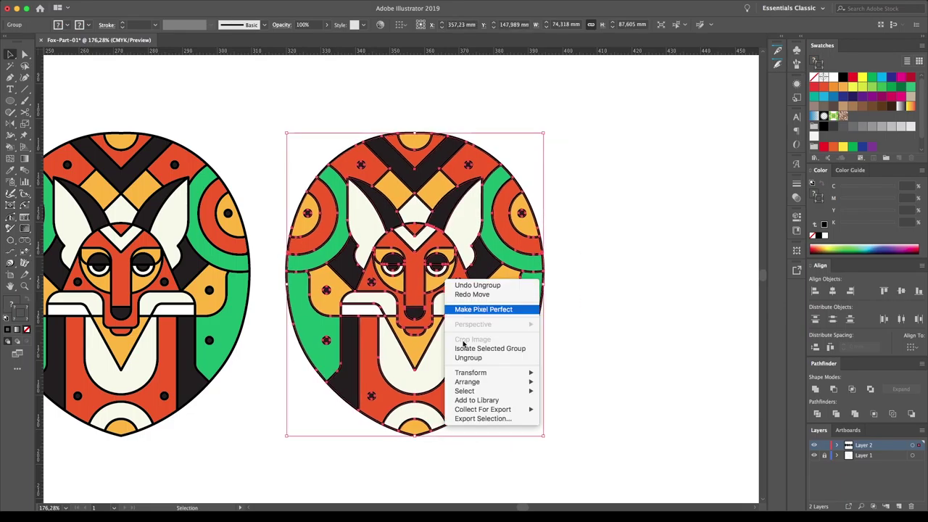
pyautogui.moveTo(542, 304); pyautogui.dragTo(580, 303)
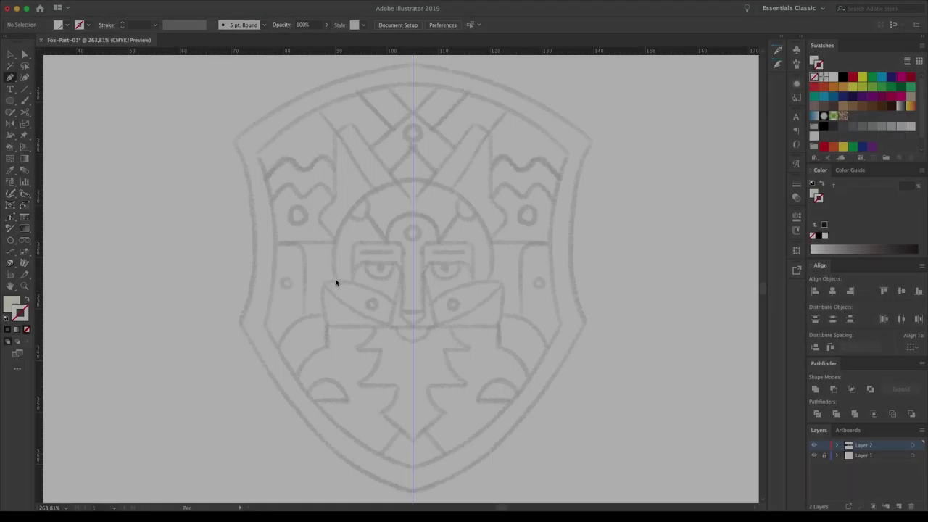
# Step: Draw the shield half's first L-shaped line with a thick black stroke, rounding its top corner into an arc
pyautogui.click(334, 279)
pyautogui.click(334, 179)
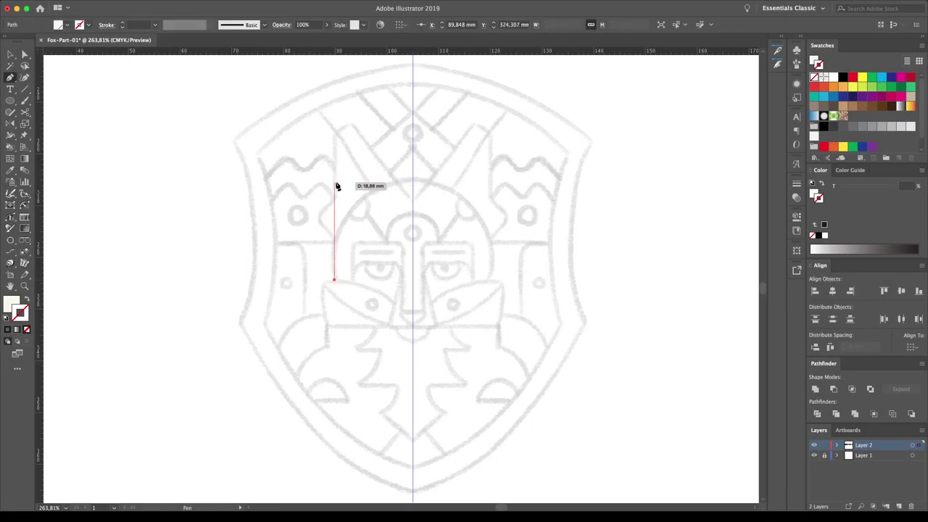
pyautogui.click(413, 180)
pyautogui.press('d')
pyautogui.press('/')
pyautogui.press('x')
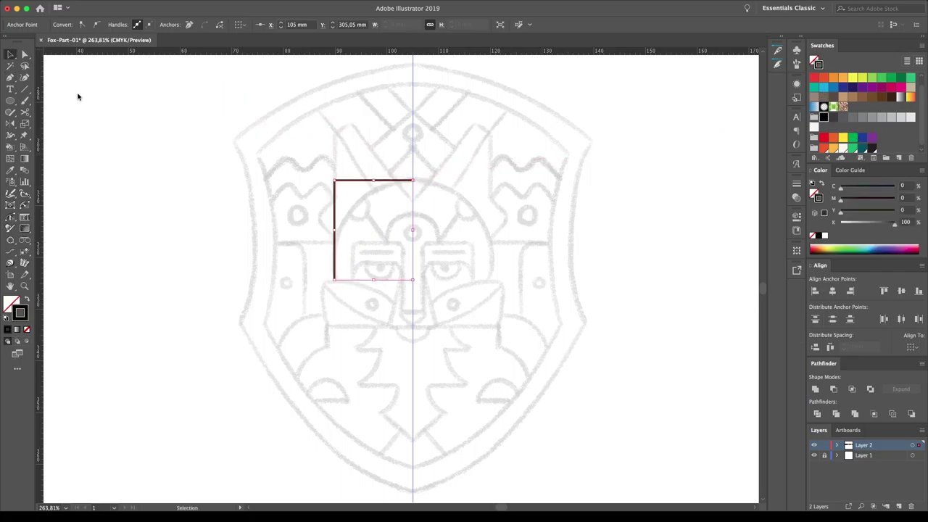
pyautogui.press('v')
pyautogui.click(796, 183)
pyautogui.click(709, 195)
pyautogui.press('a')
pyautogui.moveTo(345, 190); pyautogui.dragTo(419, 263)
pyautogui.click(498, 263)
# Step: Add a short vertical segment, a bottom line and a small curved piece near the centre line
pyautogui.click(324, 325)
pyautogui.click(323, 279)
pyautogui.press('v')
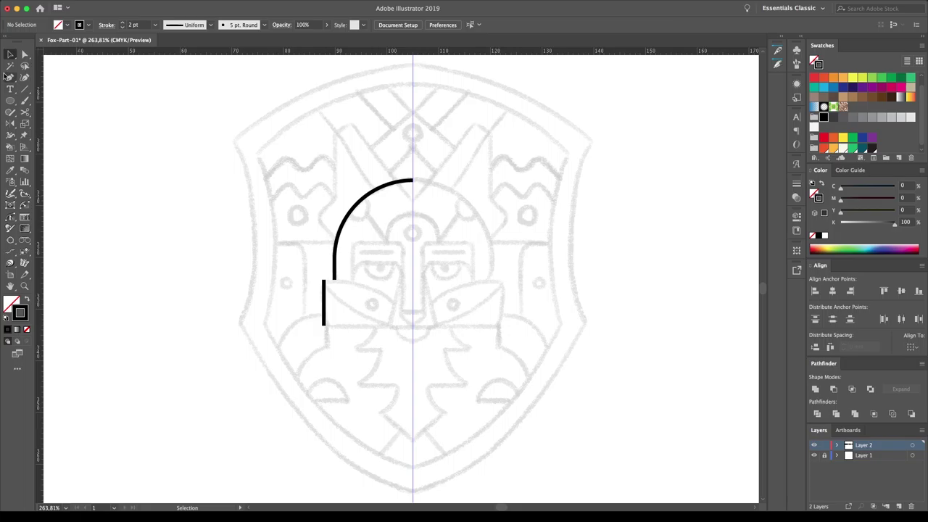
pyautogui.click(324, 327)
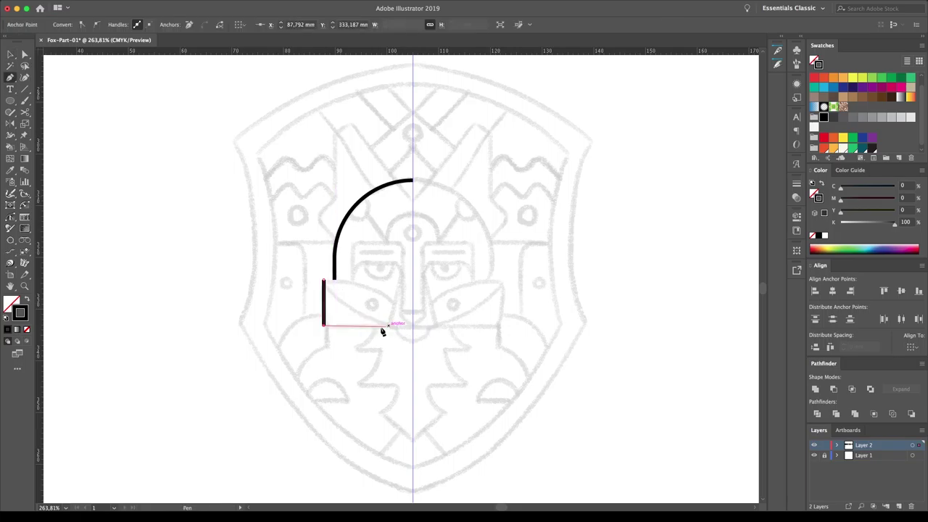
pyautogui.moveTo(384, 319); pyautogui.dragTo(384, 319)
pyautogui.press('v')
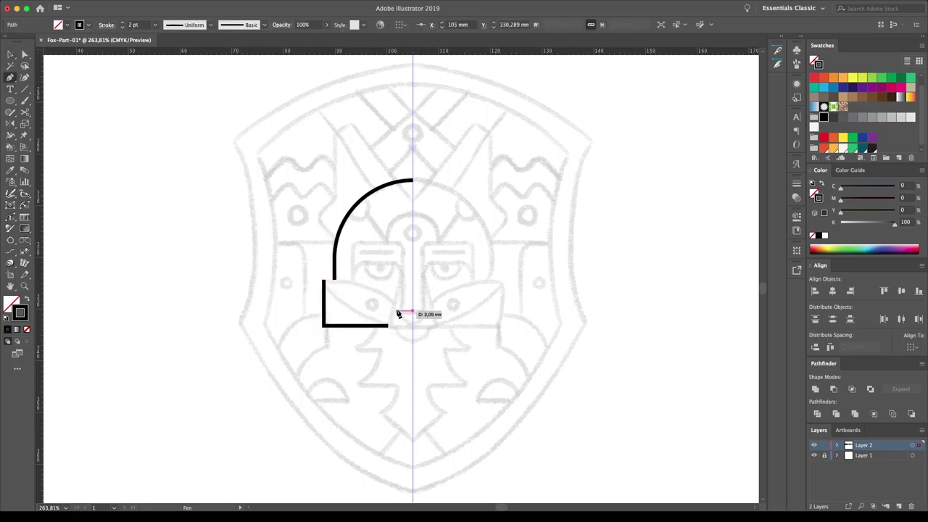
pyautogui.click(398, 312)
pyautogui.click(404, 324)
pyautogui.hotkey('ctrl', 'shift', 'a')
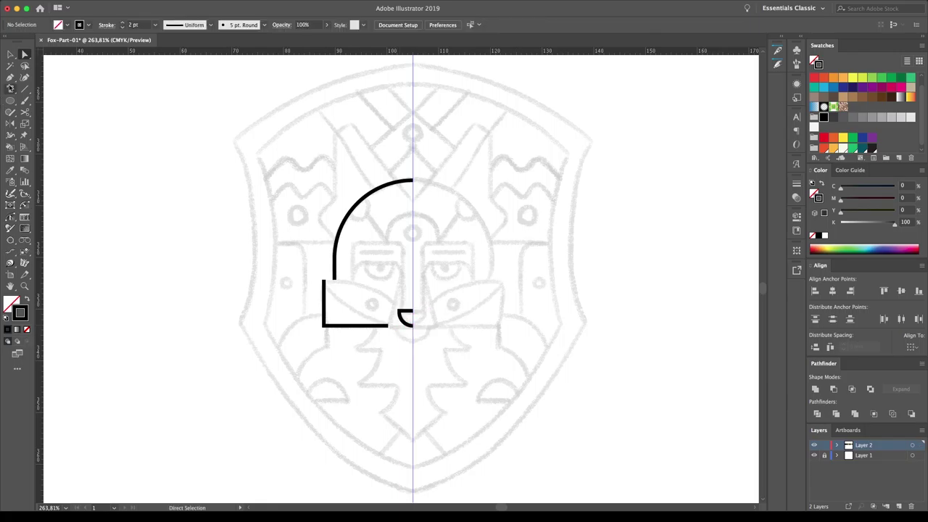
pyautogui.keyDown('ctrl'); pyautogui.click(388, 325); pyautogui.keyUp('ctrl')
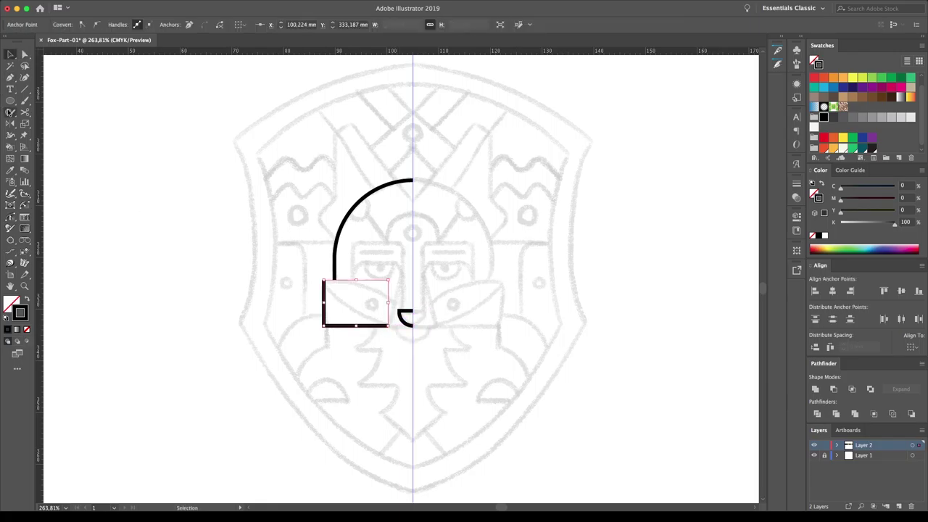
# Step: Join the bottom line to the U shape and remove the stray bottom segment
pyautogui.moveTo(323, 279); pyautogui.dragTo(502, 212)
pyautogui.press('c')
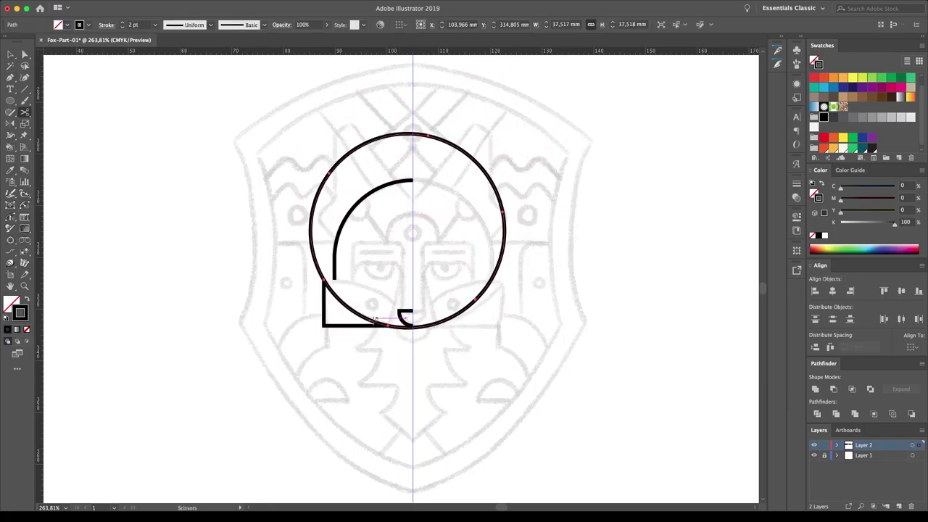
pyautogui.press('Delete')
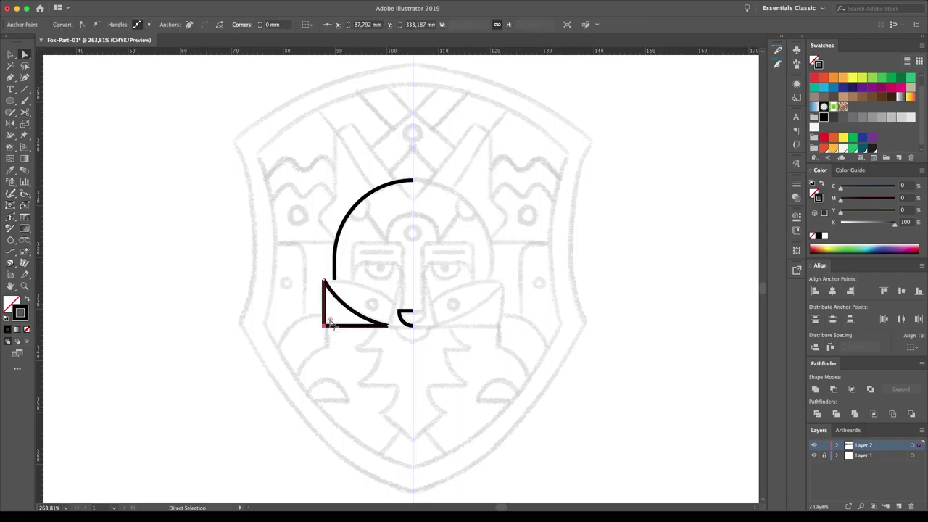
pyautogui.press('p')
pyautogui.click(387, 325)
pyautogui.click(413, 326)
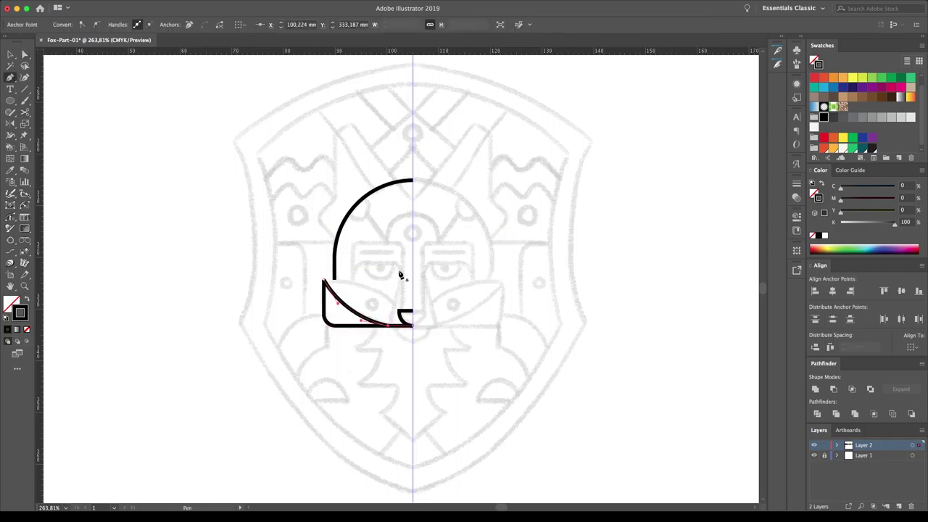
pyautogui.rightClick(392, 326)
pyautogui.click(410, 326)
# Step: Draw the inner panel with a rounded inner corner and a diagonal line to the helmet base
pyautogui.click(10, 78)
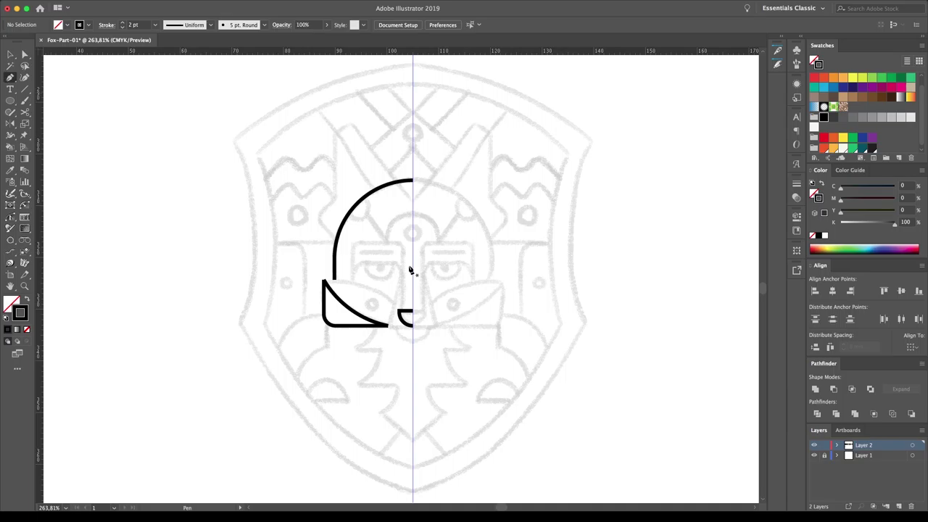
pyautogui.click(399, 311)
pyautogui.click(399, 245)
pyautogui.click(352, 244)
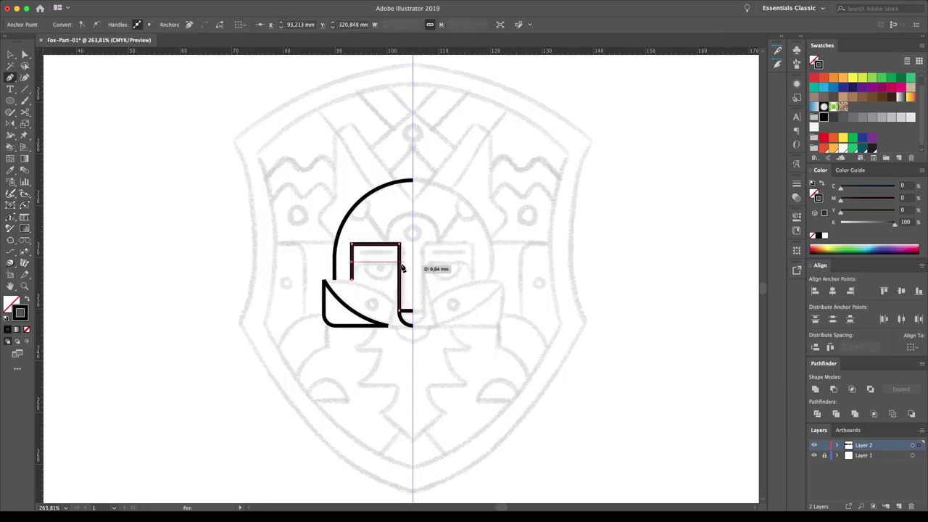
pyautogui.moveTo(352, 278); pyautogui.dragTo(373, 290)
pyautogui.press('v')
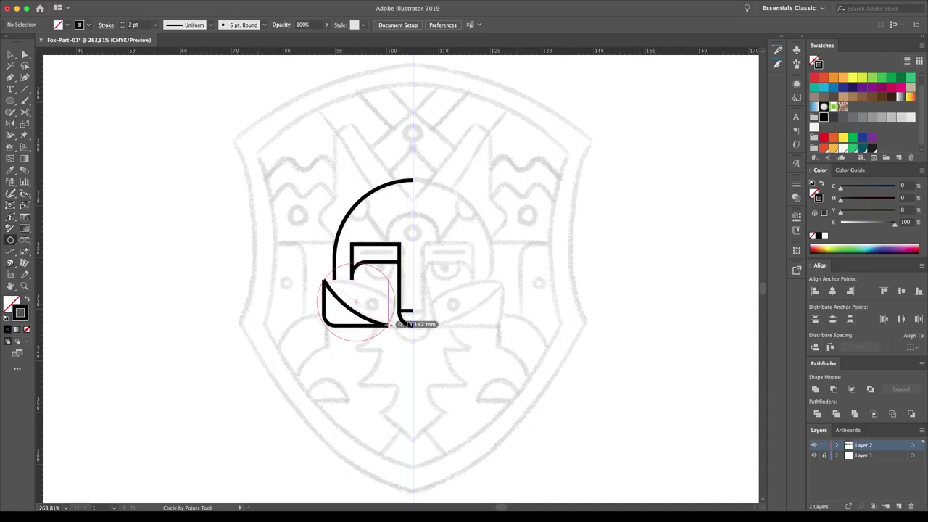
pyautogui.click(397, 262)
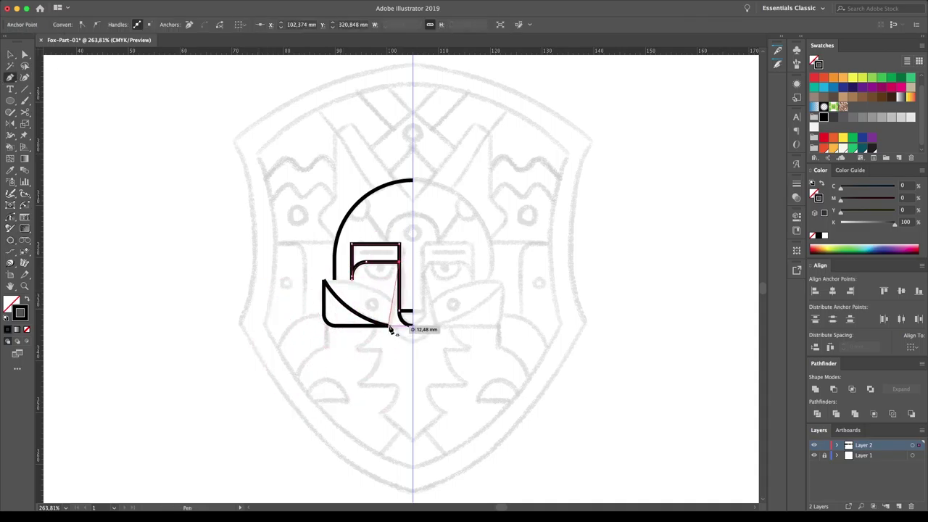
pyautogui.click(391, 326)
# Step: Make the leaf curve from a large circle by deleting its unwanted parts
pyautogui.click(10, 101)
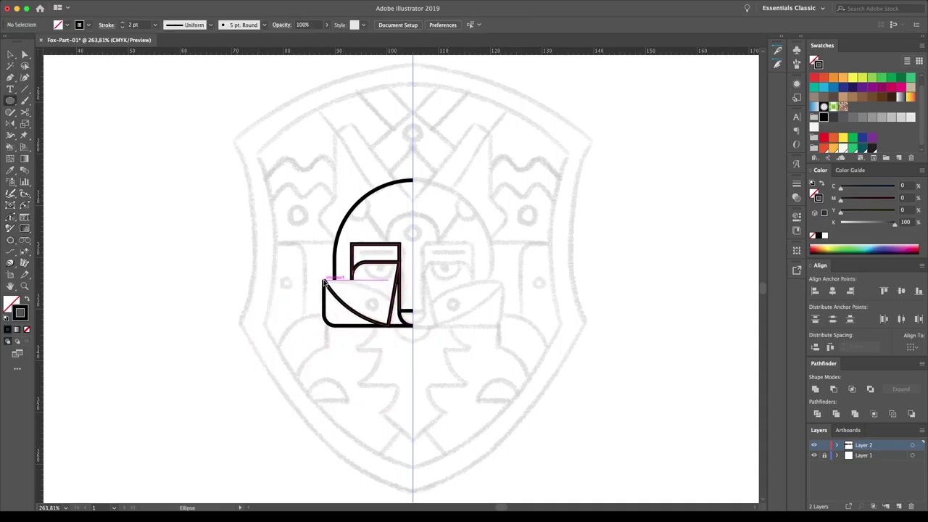
pyautogui.moveTo(406, 308)
pyautogui.mouseDown()
pyautogui.moveTo(331, 425)
pyautogui.moveTo(321, 476)
pyautogui.moveTo(333, 449)
pyautogui.mouseUp()
pyautogui.press('a')
pyautogui.moveTo(286, 319); pyautogui.dragTo(203, 434)
pyautogui.press('Delete')
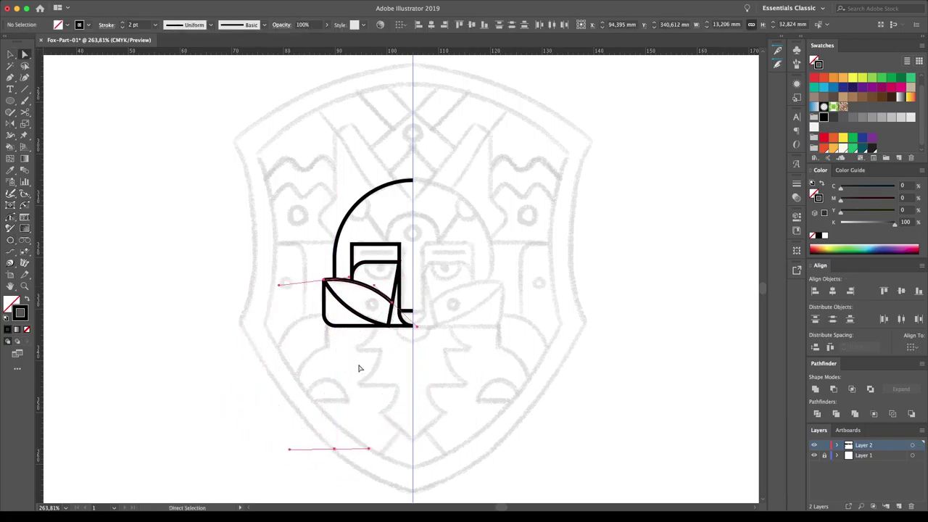
pyautogui.press('v')
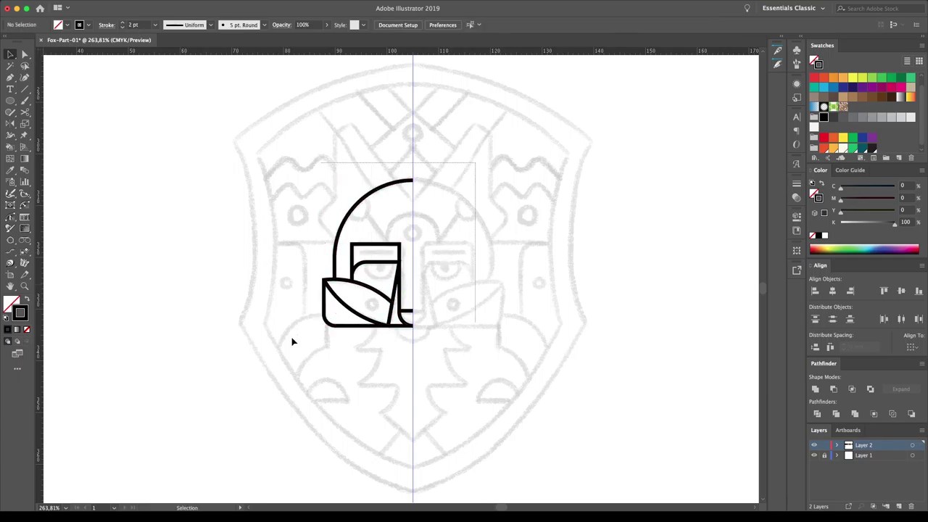
# Step: Give all the helmet artwork round stroke joins
pyautogui.moveTo(383, 276); pyautogui.dragTo(405, 275)
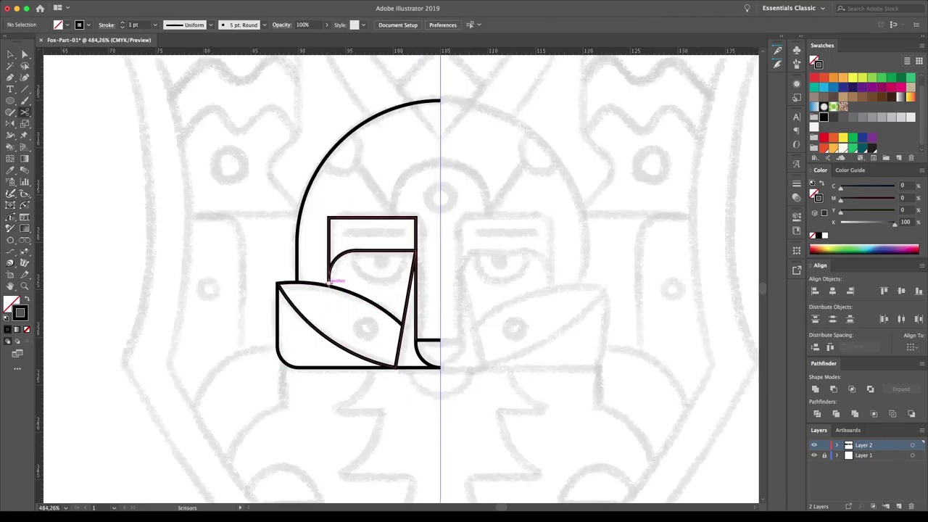
pyautogui.click(329, 281)
pyautogui.press('a')
pyautogui.hotkey('ctrl', '-')
pyautogui.hscroll(3, 234, 182)
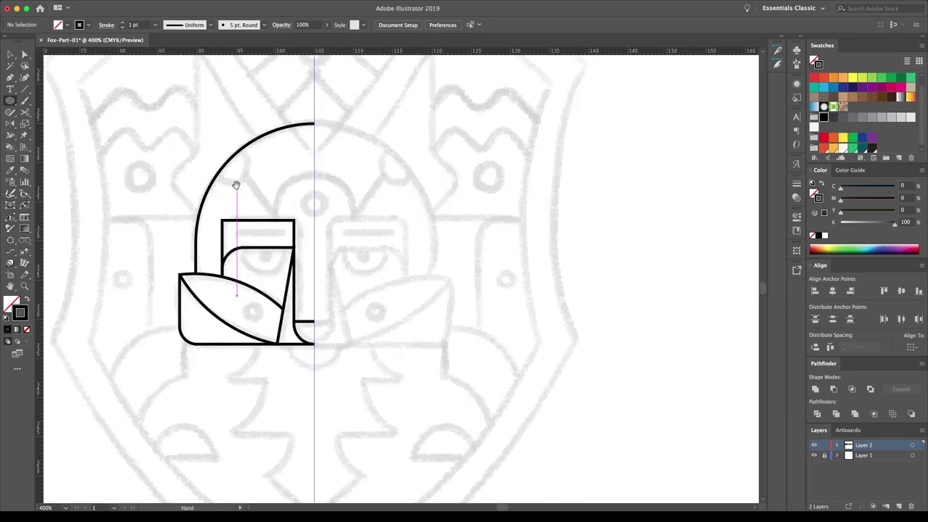
pyautogui.hscroll(-2, 245, 93)
pyautogui.press('v')
pyautogui.hotkey('ctrl', 'a')
pyautogui.click(796, 182)
pyautogui.click(722, 220)
pyautogui.click(683, 193)
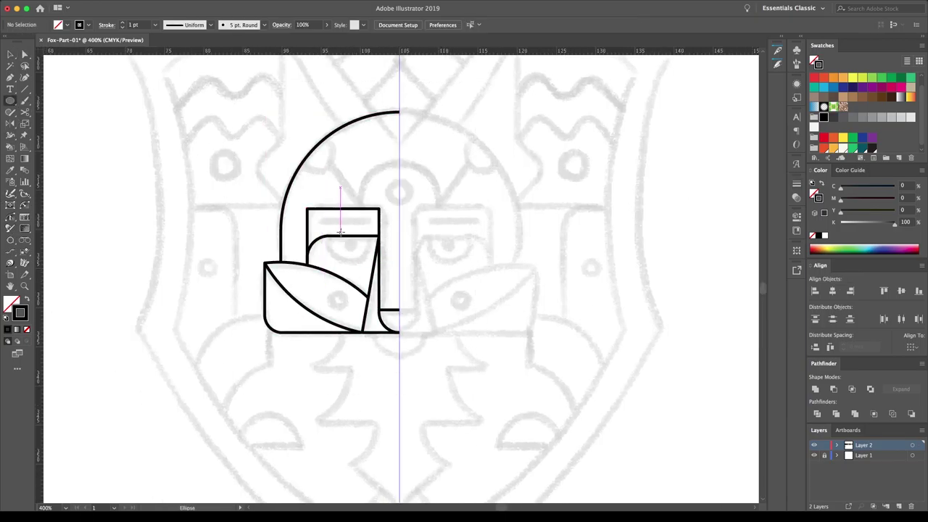
# Step: Draw a circle inside the inner panel and a horizontal line across its top
pyautogui.moveTo(362, 210); pyautogui.dragTo(363, 210)
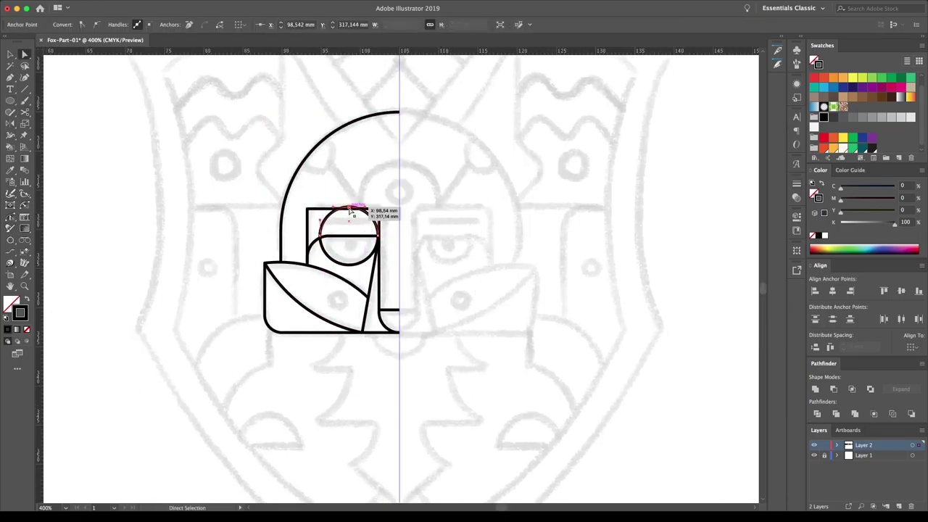
pyautogui.press('a')
pyautogui.press('a')
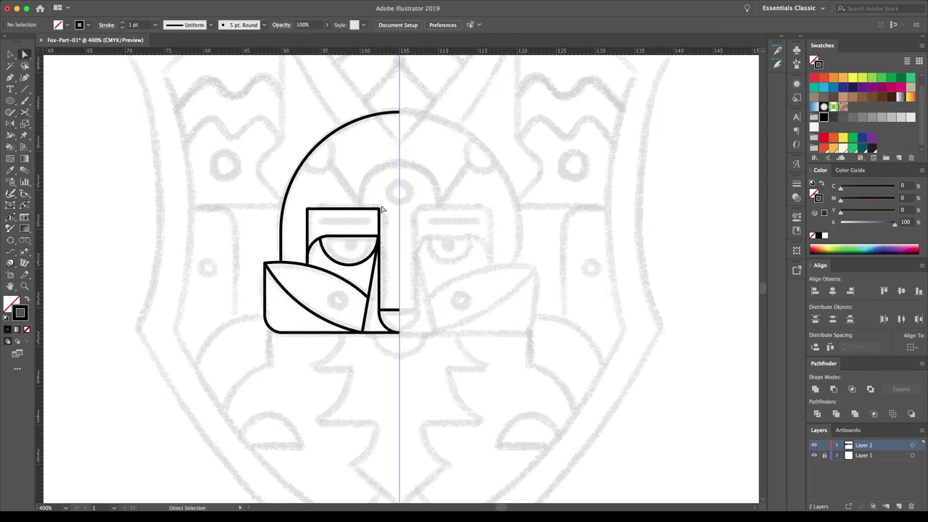
pyautogui.moveTo(370, 221); pyautogui.dragTo(370, 221)
pyautogui.press('a')
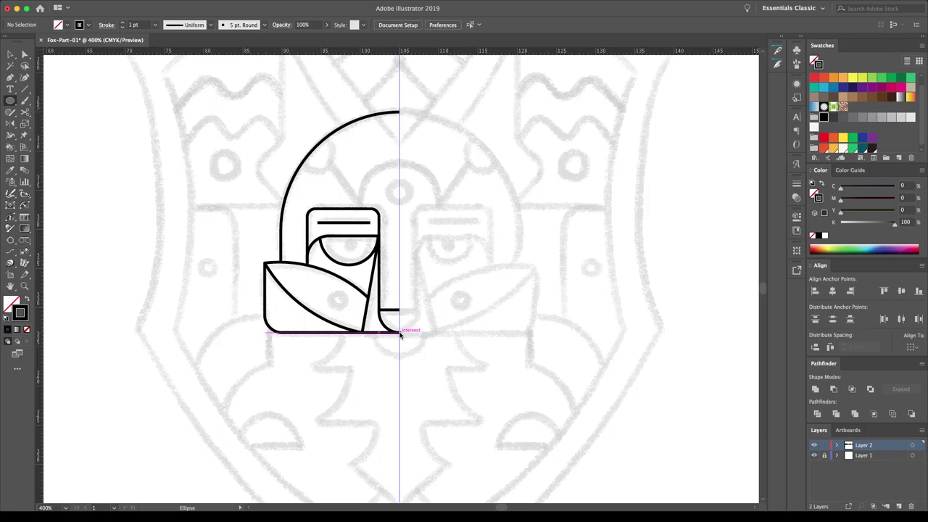
# Step: Draw a circle at the helmet base and cut it at the centre line with Scissors
pyautogui.moveTo(394, 305); pyautogui.dragTo(393, 305)
pyautogui.press('c')
pyautogui.click(374, 338)
pyautogui.press('Return')
pyautogui.press('a')
pyautogui.press('c')
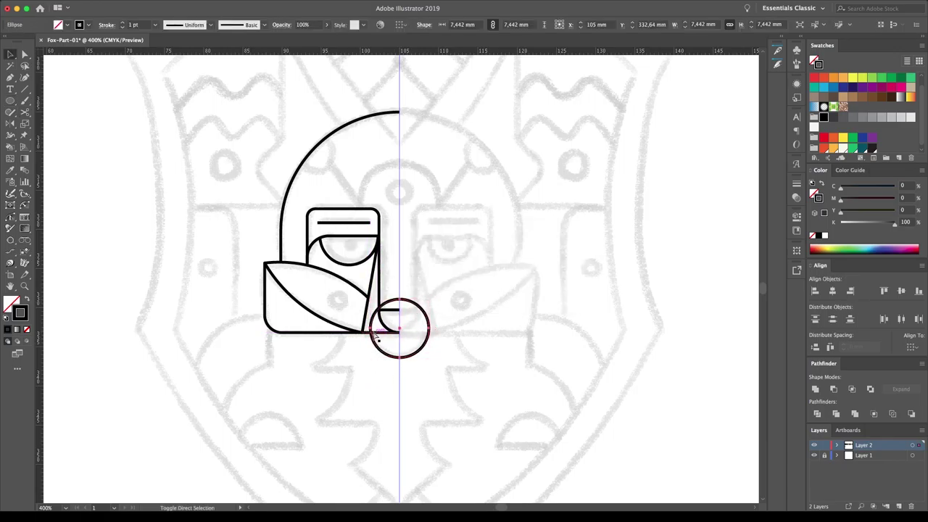
pyautogui.click(374, 337)
# Step: Delete the base circle's right-hand pieces, leaving a small half-circle arc
pyautogui.press('v')
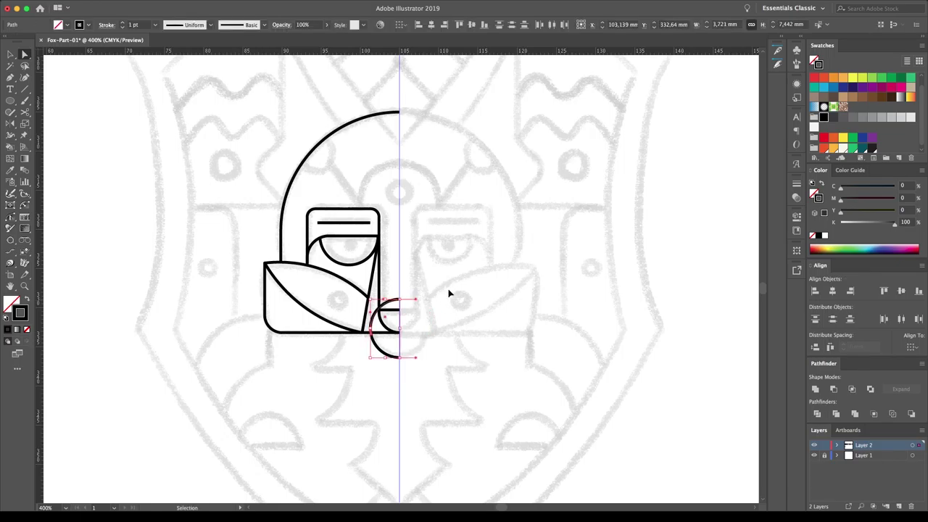
pyautogui.scroll(5, 389, 343)
pyautogui.press('Delete')
pyautogui.hotkey('ctrl', 'z')
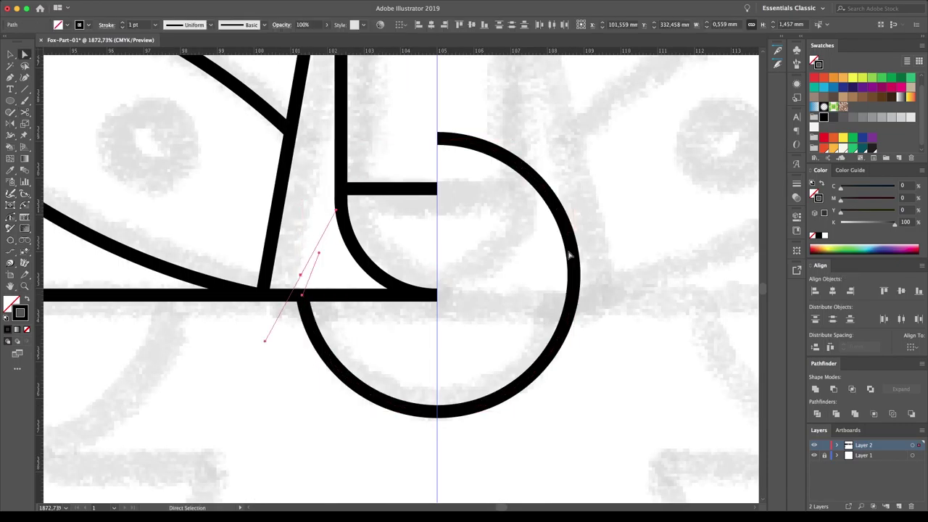
pyautogui.press('Delete')
pyautogui.press('a')
pyautogui.scroll(-5, 549, 296)
pyautogui.scroll(-1, 414, 177)
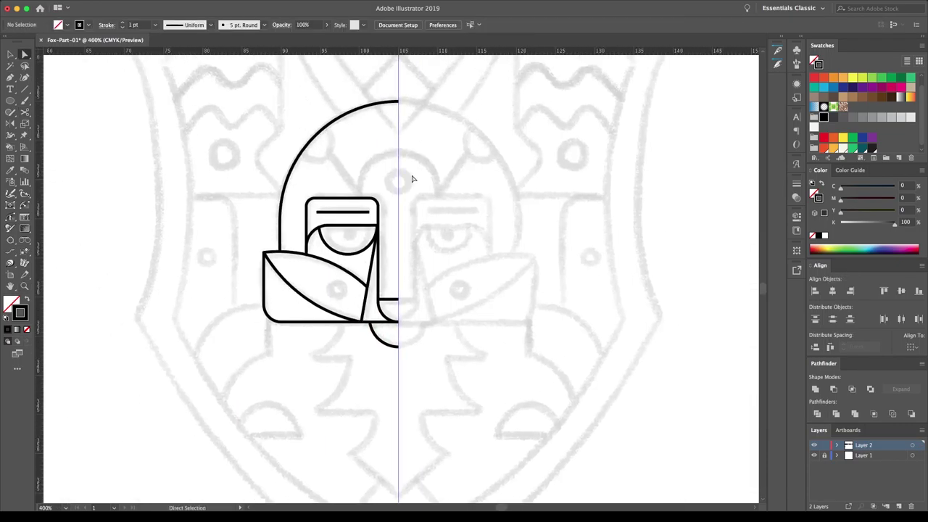
pyautogui.scroll(-1, 266, 182)
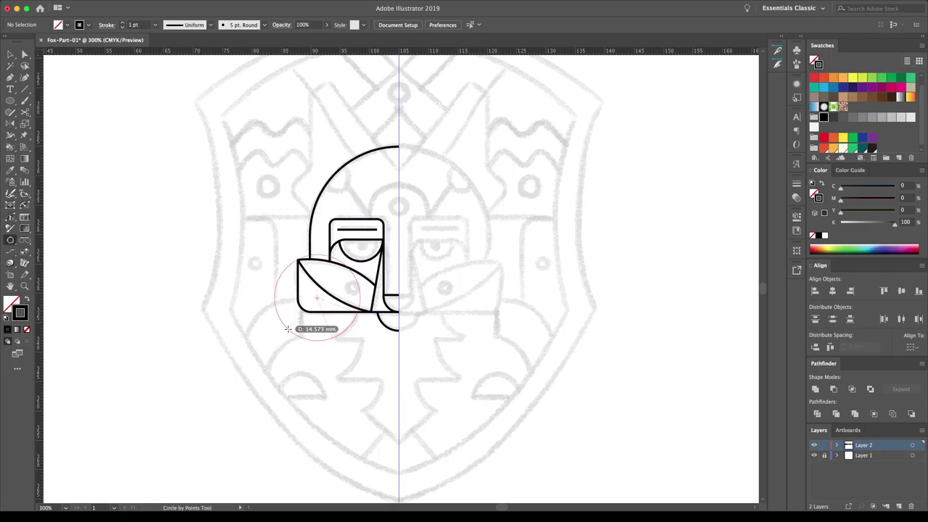
# Step: Draw a large guide circle and a horizontal line below the helmet
pyautogui.moveTo(332, 338); pyautogui.dragTo(338, 338)
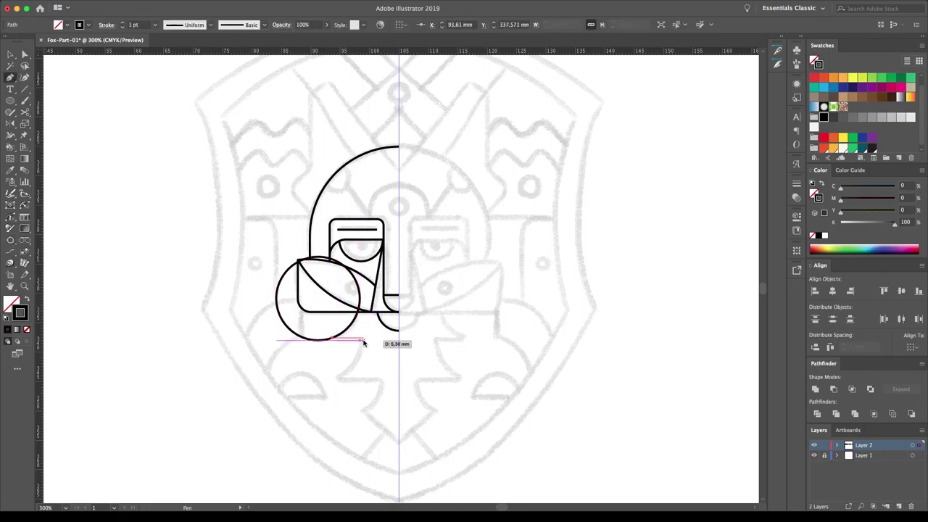
pyautogui.click(364, 343)
pyautogui.hotkey('ctrl', 'shift', 'a')
pyautogui.click(244, 335)
pyautogui.press('p')
pyautogui.click(336, 378)
pyautogui.click(383, 378)
pyautogui.hotkey('ctrl', 'shift', 'a')
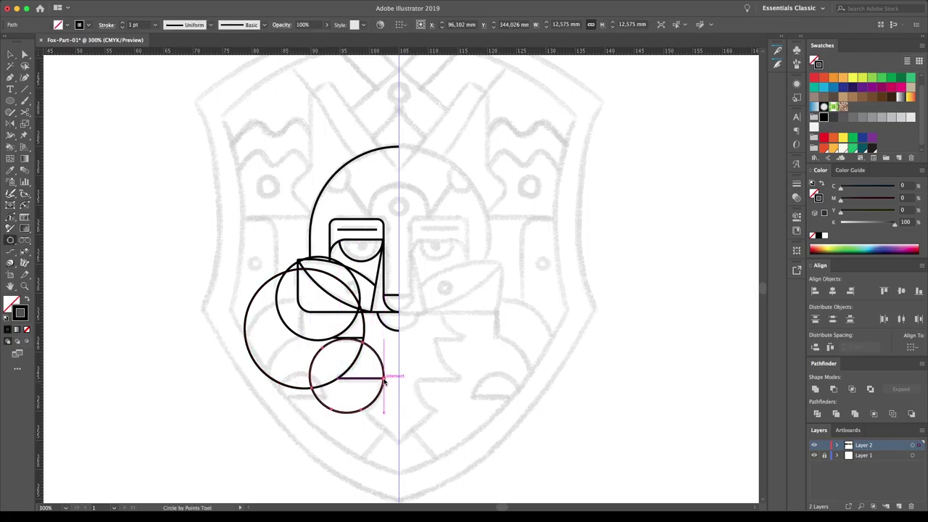
# Step: Complete the zigzag ruff down to the centre line and delete the guide circle leftovers
pyautogui.click(382, 377)
pyautogui.click(361, 410)
pyautogui.press('v')
pyautogui.click(317, 389)
pyautogui.press('a')
pyautogui.press('Delete')
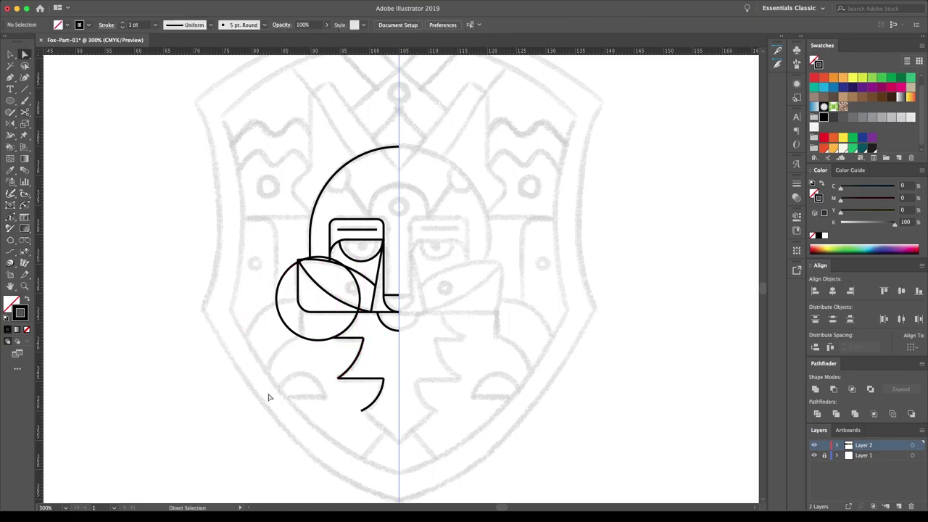
pyautogui.press('Delete')
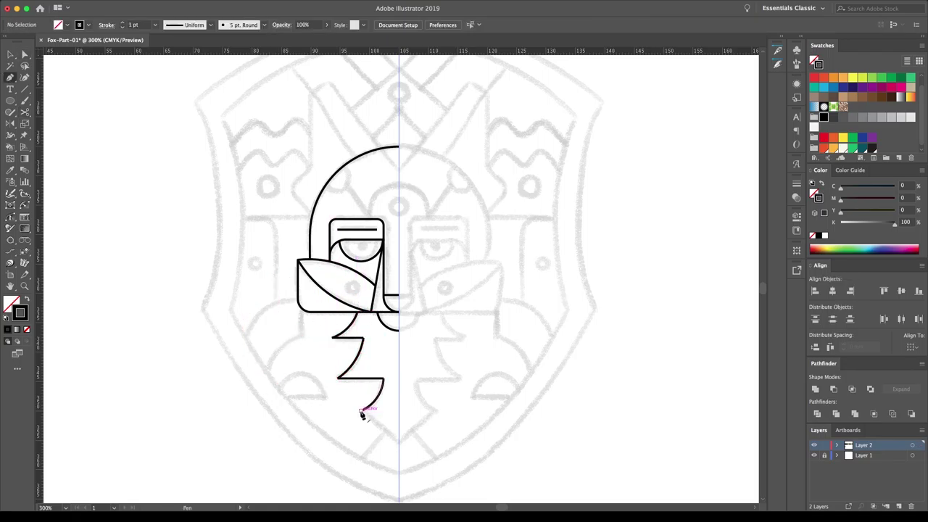
pyautogui.click(399, 448)
pyautogui.press('v')
# Step: Draw the pointed ear outline from the helmet's left side to the centre line
pyautogui.click(447, 396)
pyautogui.scroll(2, 447, 396)
pyautogui.press('p')
pyautogui.click(307, 253)
pyautogui.click(283, 226)
pyautogui.click(305, 203)
pyautogui.click(305, 129)
pyautogui.click(323, 112)
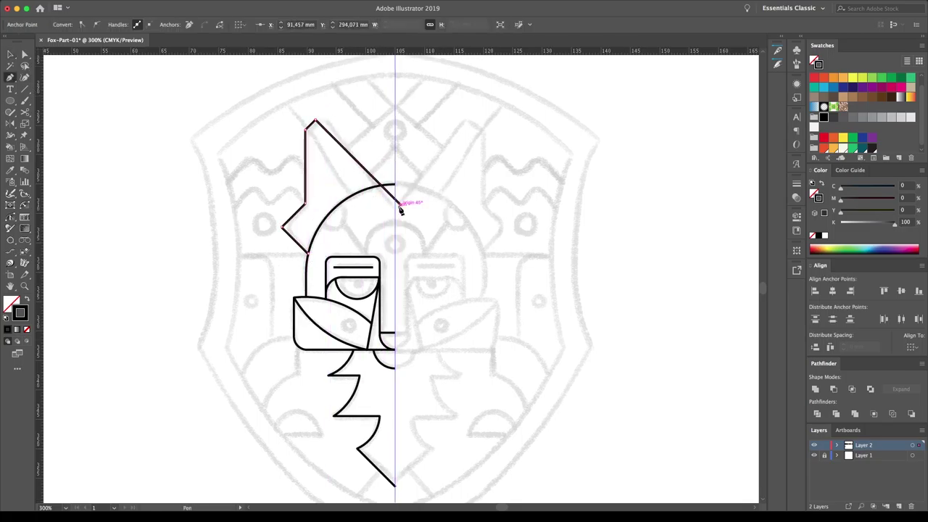
pyautogui.click(400, 210)
pyautogui.press('v')
pyautogui.click(370, 220)
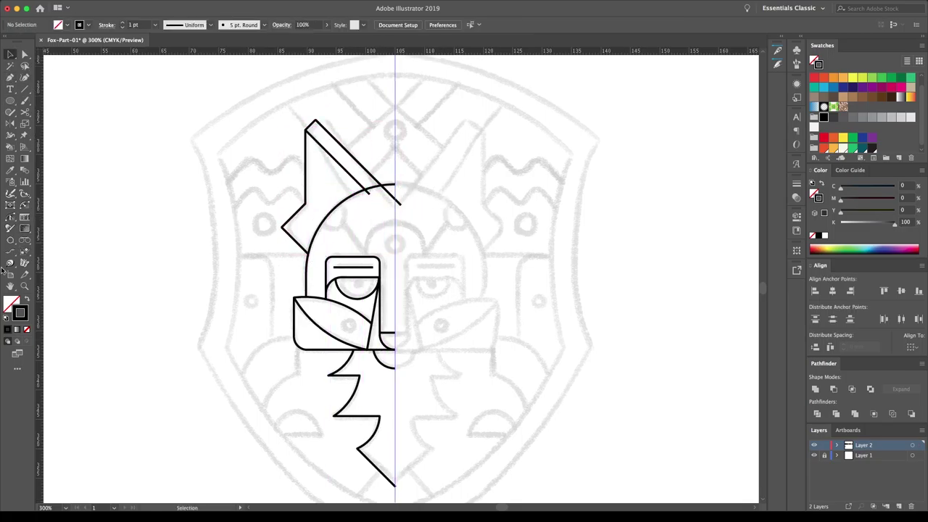
# Step: Draw the small forehead shape and round its top-left corner
pyautogui.click(366, 256)
pyautogui.click(364, 220)
pyautogui.click(395, 220)
pyautogui.click(395, 251)
pyautogui.press('a')
pyautogui.moveTo(372, 227); pyautogui.dragTo(412, 272)
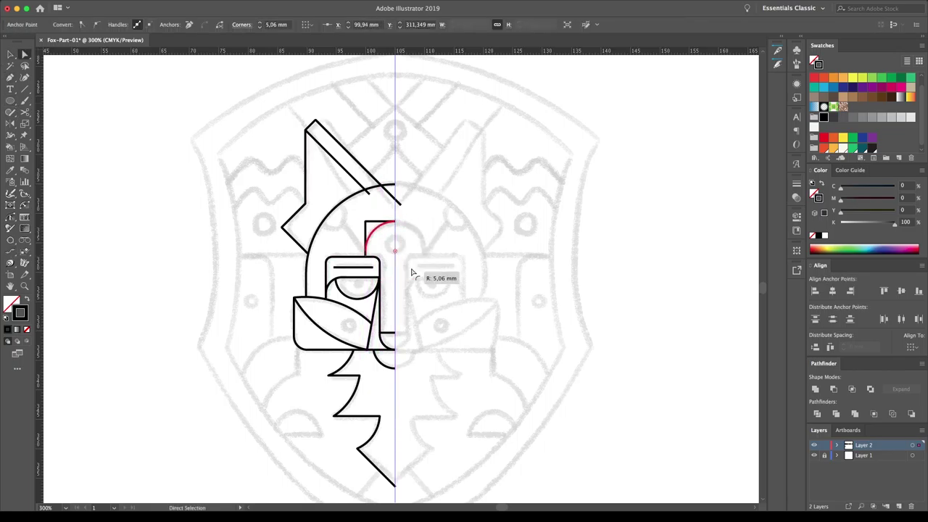
pyautogui.click(448, 252)
# Step: Add a small circle on the centre line and round the ear's left spike corner
pyautogui.moveTo(390, 236); pyautogui.dragTo(390, 236)
pyautogui.press('v')
pyautogui.press('a')
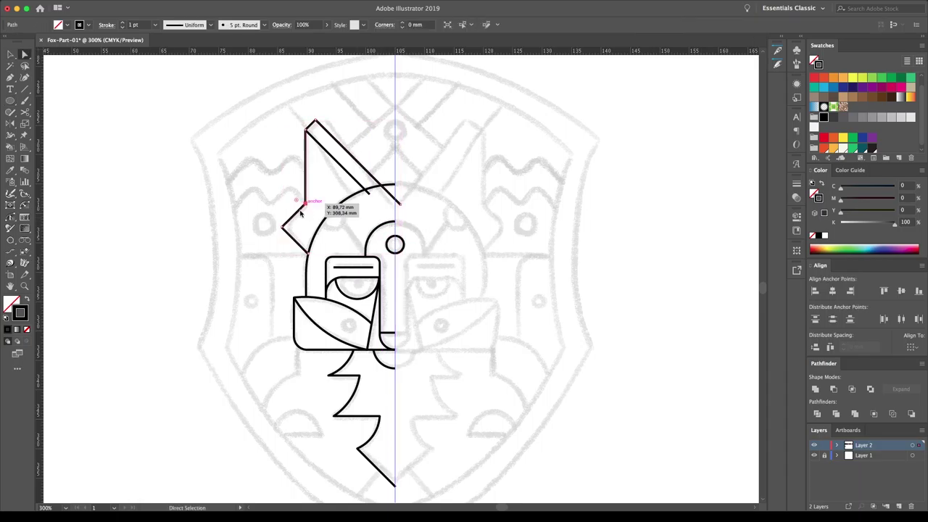
pyautogui.moveTo(290, 230); pyautogui.dragTo(308, 210)
pyautogui.click(305, 226)
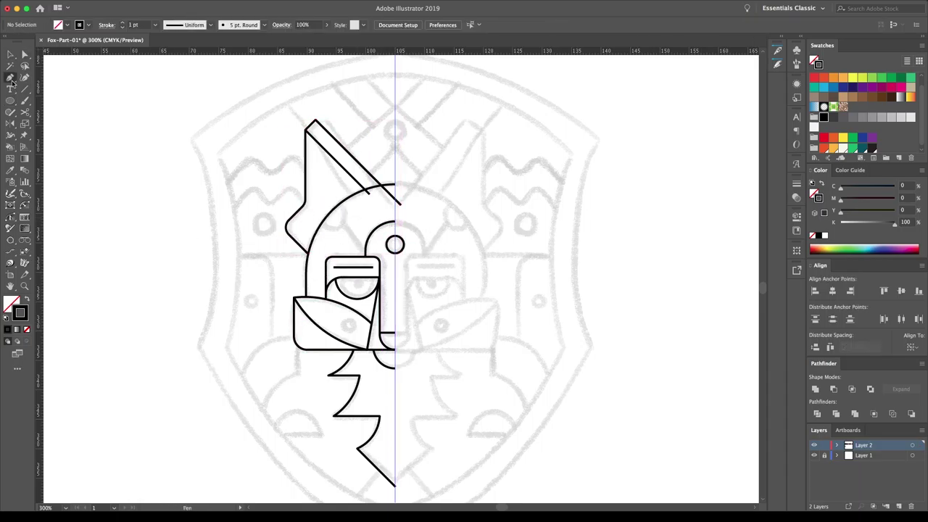
# Step: Draw a vertical line at the helmet's lower left with a trimmed circle arc beside it
pyautogui.click(293, 376)
pyautogui.press('v')
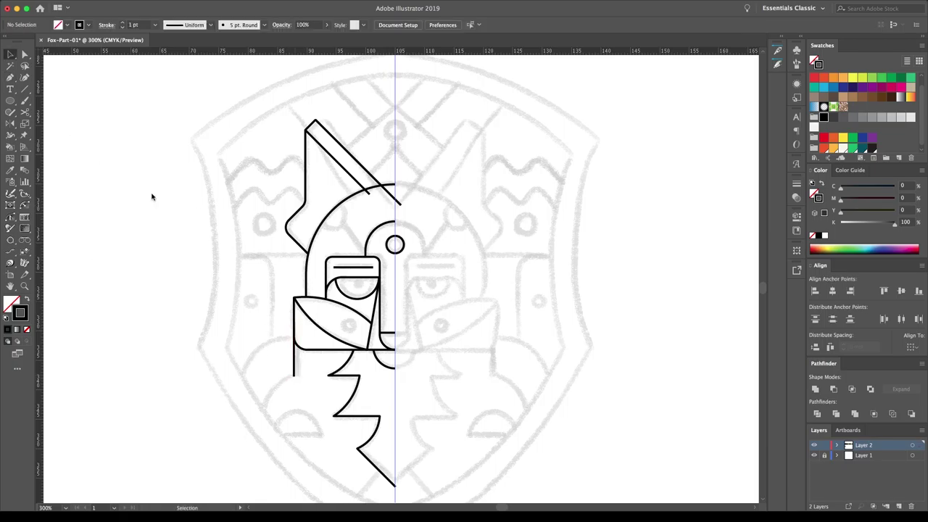
pyautogui.click(266, 411)
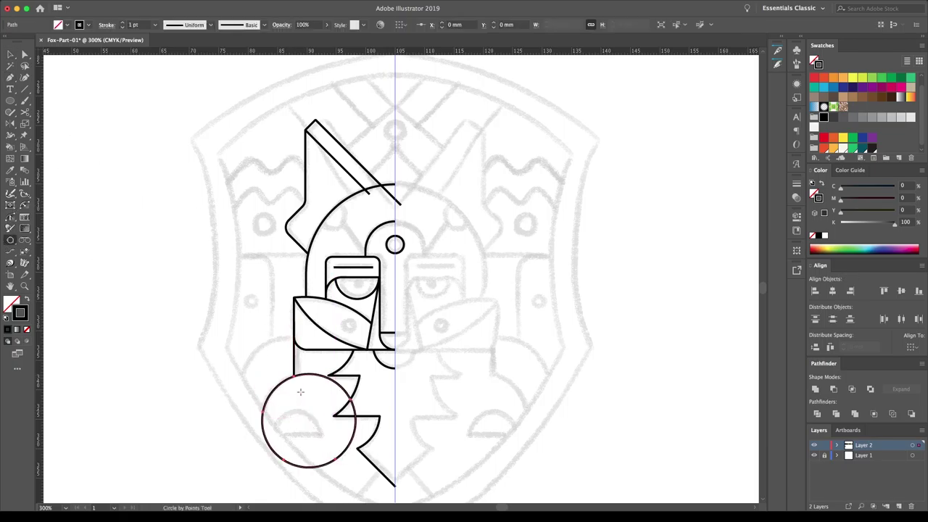
pyautogui.click(338, 471)
pyautogui.press('a')
pyautogui.hotkey('ctrl', '-')
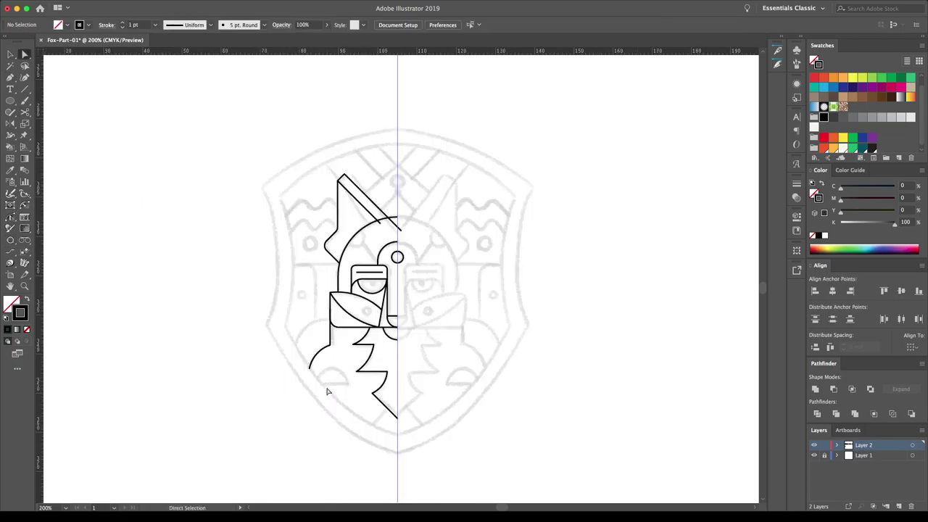
# Step: Draw a large circle over the fox sketch, add tilted duplicate ellipses, and group them
pyautogui.press('l')
pyautogui.moveTo(382, 250); pyautogui.dragTo(530, 398)
pyautogui.press('v')
pyautogui.moveTo(395, 105); pyautogui.dragTo(384, 149)
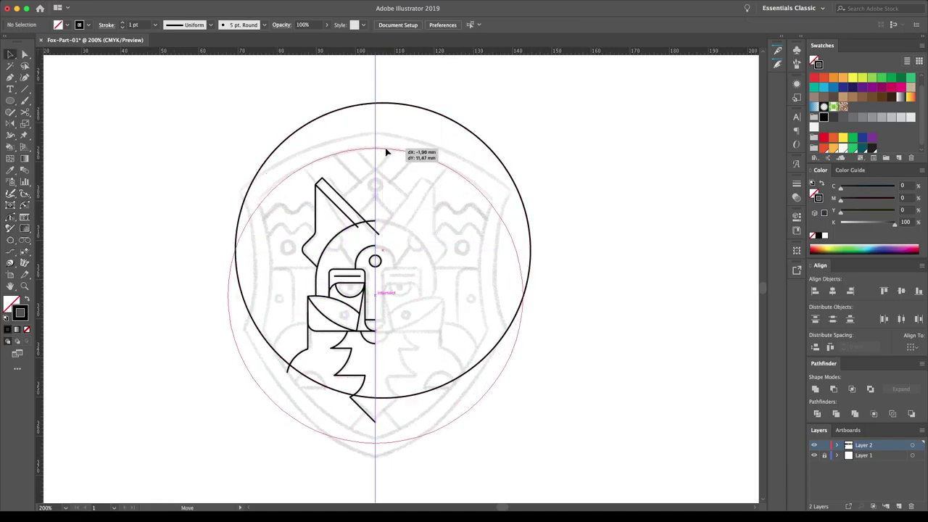
pyautogui.click(376, 417)
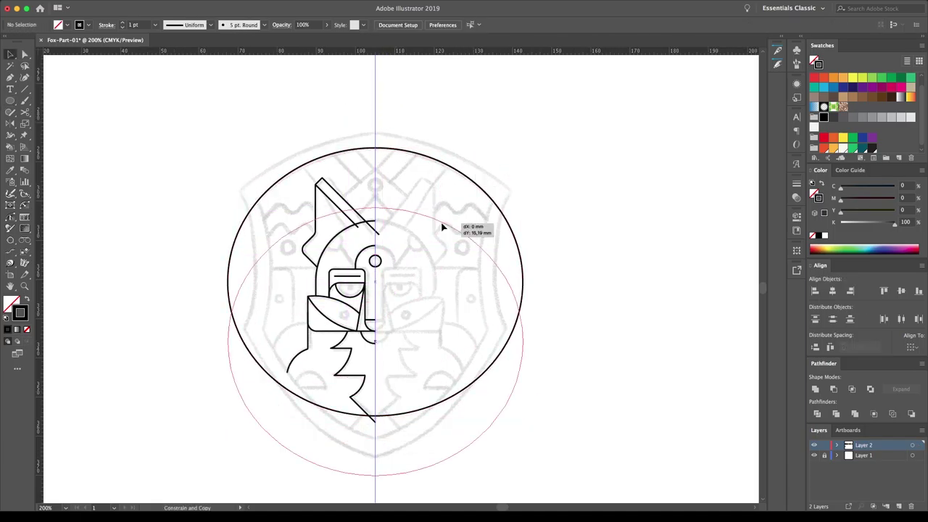
pyautogui.moveTo(286, 448); pyautogui.dragTo(296, 421)
pyautogui.moveTo(524, 168)
pyautogui.mouseDown()
pyautogui.moveTo(490, 218)
pyautogui.moveTo(518, 231)
pyautogui.moveTo(393, 455)
pyautogui.moveTo(279, 397)
pyautogui.moveTo(457, 206)
pyautogui.moveTo(275, 164)
pyautogui.moveTo(476, 441)
pyautogui.moveTo(396, 449)
pyautogui.moveTo(407, 443)
pyautogui.mouseUp()
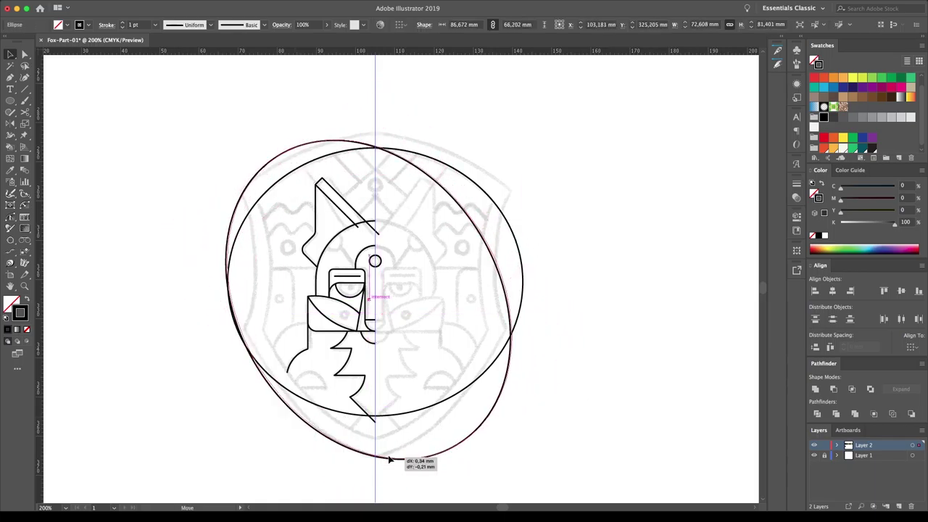
pyautogui.moveTo(500, 239); pyautogui.dragTo(247, 184)
pyautogui.keyDown('shift'); pyautogui.click(323, 212); pyautogui.keyUp('shift')
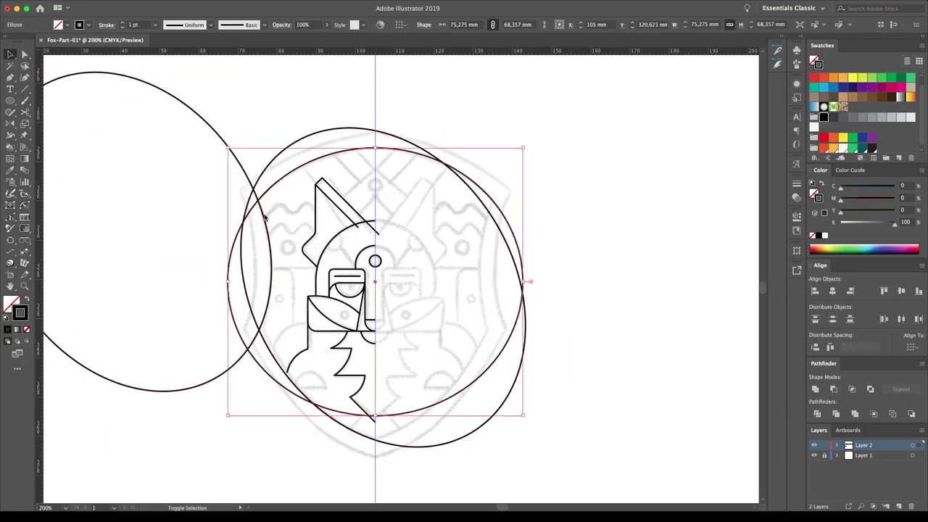
pyautogui.hotkey('ctrl', 'g')
# Step: Subtract the upper-left ellipse with Minus Front and delete the notch anchor to smooth the left edge
pyautogui.moveTo(227, 140)
pyautogui.mouseDown()
pyautogui.moveTo(196, 161)
pyautogui.moveTo(276, 178)
pyautogui.mouseUp()
pyautogui.hotkey('ctrl', '4')
pyautogui.press('a')
pyautogui.moveTo(263, 359); pyautogui.dragTo(263, 391)
pyautogui.press('Delete')
pyautogui.hotkey('ctrl', 'shift', 'a')
# Step: Cut the outline at the top and bottom centre with Scissors and delete the right half
pyautogui.moveTo(375, 121); pyautogui.dragTo(715, 444)
pyautogui.hotkey('ctrl', '4')
pyautogui.press('c')
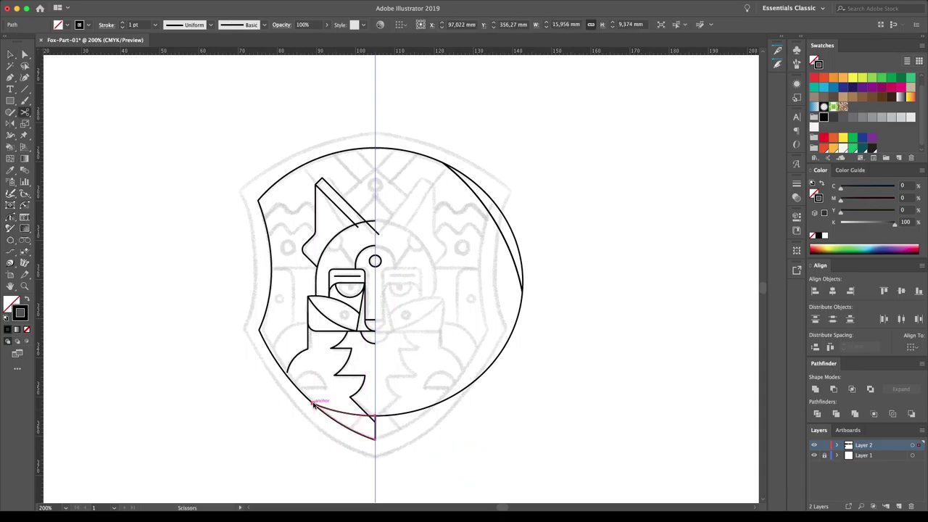
pyautogui.click(376, 436)
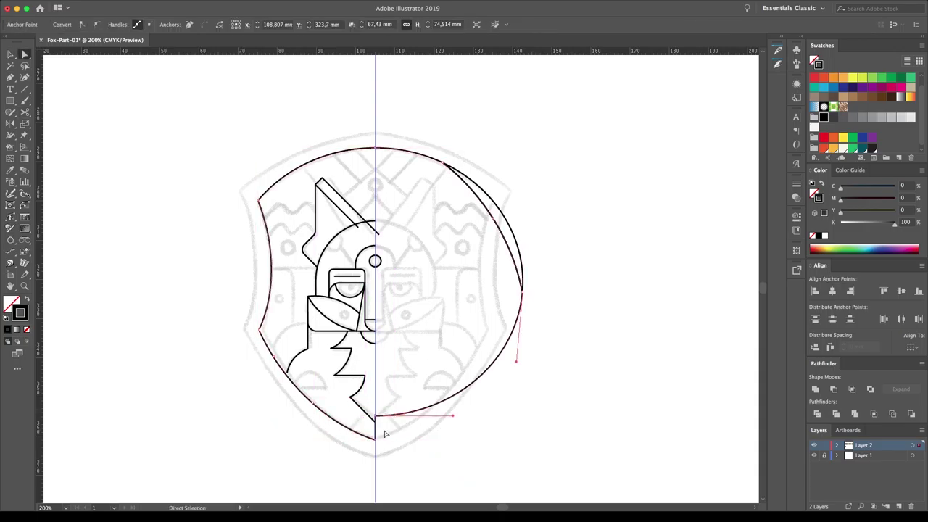
pyautogui.click(378, 150)
pyautogui.keyDown('ctrl'); pyautogui.click(433, 428); pyautogui.keyUp('ctrl')
pyautogui.press('Delete')
pyautogui.press('a')
pyautogui.scroll(2, 416, 442)
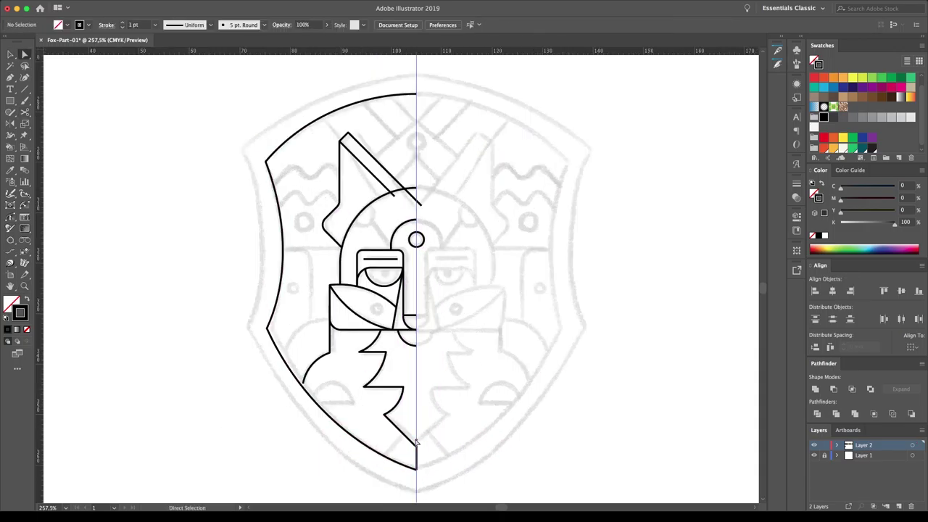
# Step: Draw two circles at the fox's lower left and trim away their unwanted parts
pyautogui.moveTo(205, 351); pyautogui.dragTo(205, 352)
pyautogui.moveTo(182, 139); pyautogui.dragTo(294, 340)
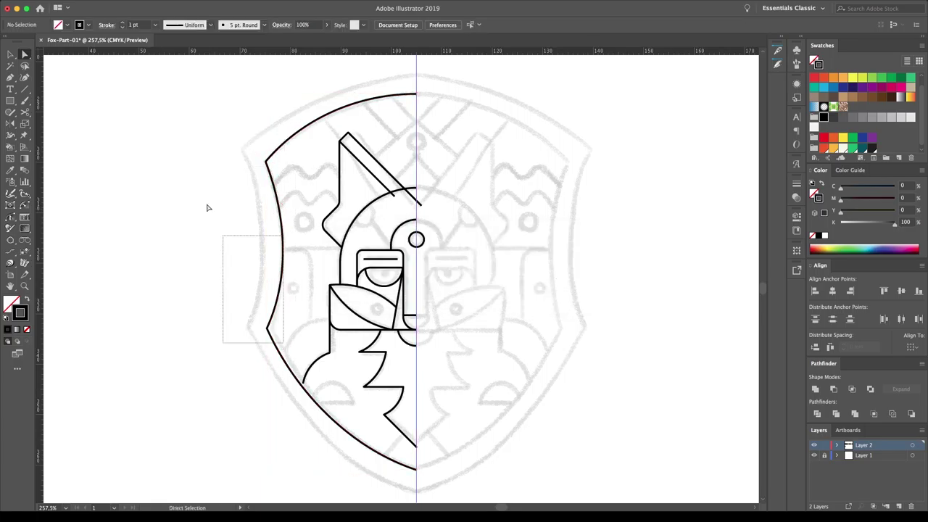
pyautogui.click(515, 229)
pyautogui.hscroll(2, 362, 217)
pyautogui.click(10, 241)
pyautogui.moveTo(251, 380); pyautogui.dragTo(324, 384)
pyautogui.press('a')
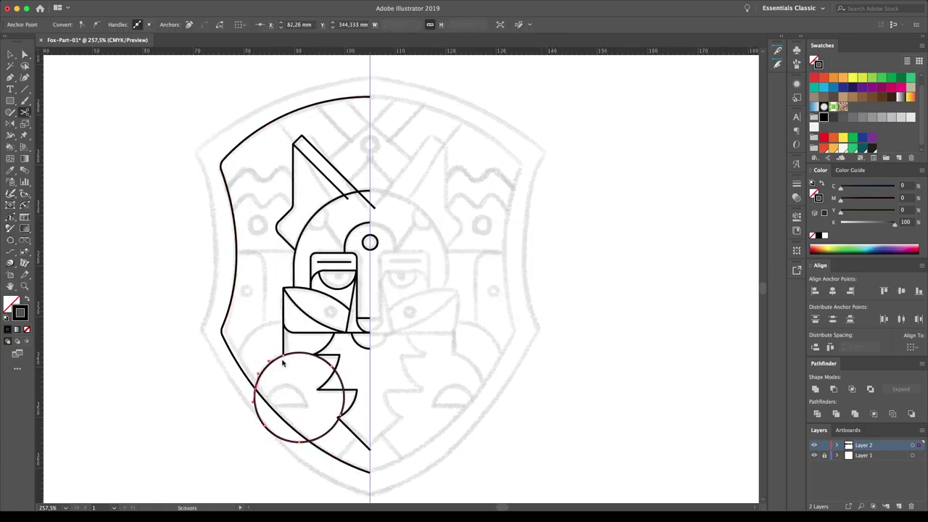
pyautogui.press('Delete')
pyautogui.moveTo(298, 352)
pyautogui.mouseDown()
pyautogui.moveTo(272, 370)
pyautogui.moveTo(287, 372)
pyautogui.mouseUp()
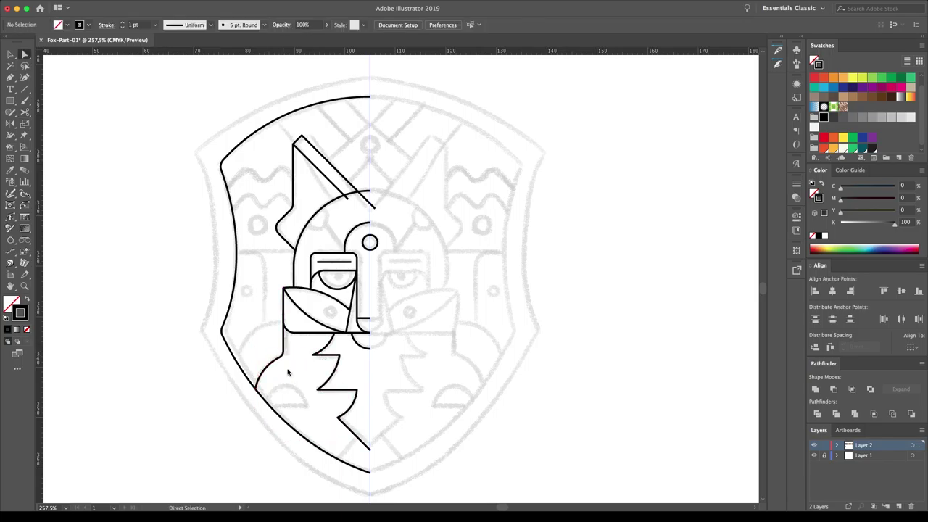
pyautogui.moveTo(282, 319); pyautogui.dragTo(297, 433)
pyautogui.press('a')
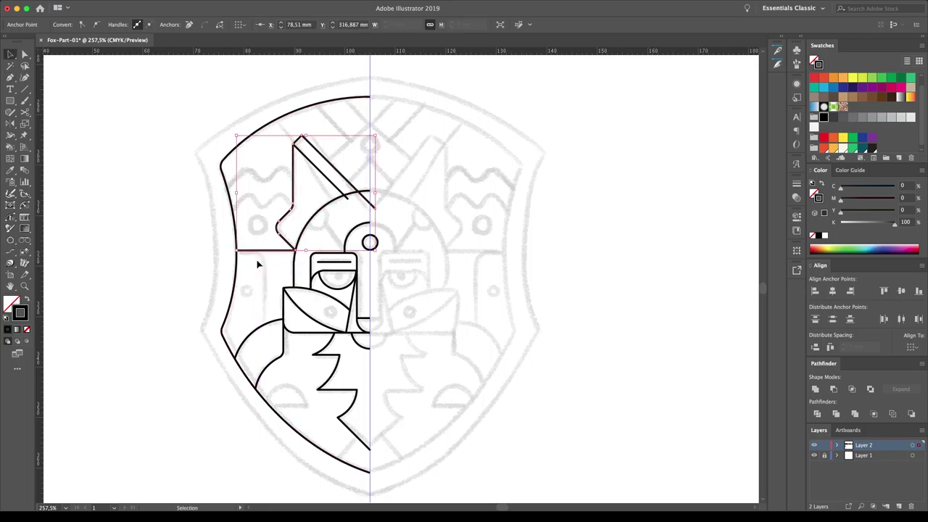
# Step: Draw a short horizontal line from the shield's left edge to the triangle
pyautogui.press('p')
pyautogui.click(235, 251)
pyautogui.click(265, 251)
pyautogui.press('a')
pyautogui.hotkey('ctrl', 'shift', 'a')
# Step: Add a horizontal line with a Zig Zag effect and copy it above for two wavy lines
pyautogui.moveTo(202, 206); pyautogui.dragTo(303, 207)
pyautogui.click(363, 132)
pyautogui.moveTo(378, 331); pyautogui.dragTo(480, 214)
pyautogui.click(406, 339)
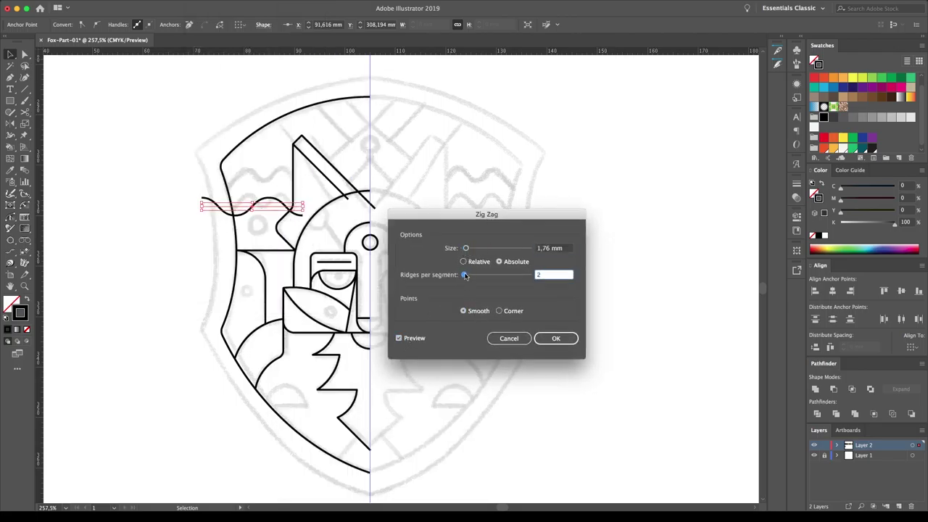
pyautogui.press('Return')
pyautogui.moveTo(254, 206); pyautogui.dragTo(253, 176)
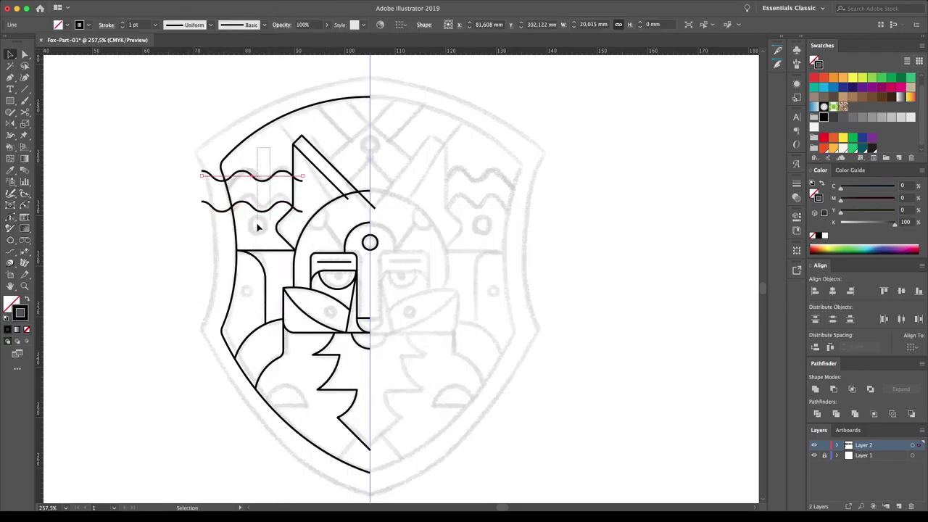
pyautogui.click(194, 125)
# Step: Draw a short diagonal line and two long parallel diagonal bar lines near the top
pyautogui.click(346, 184)
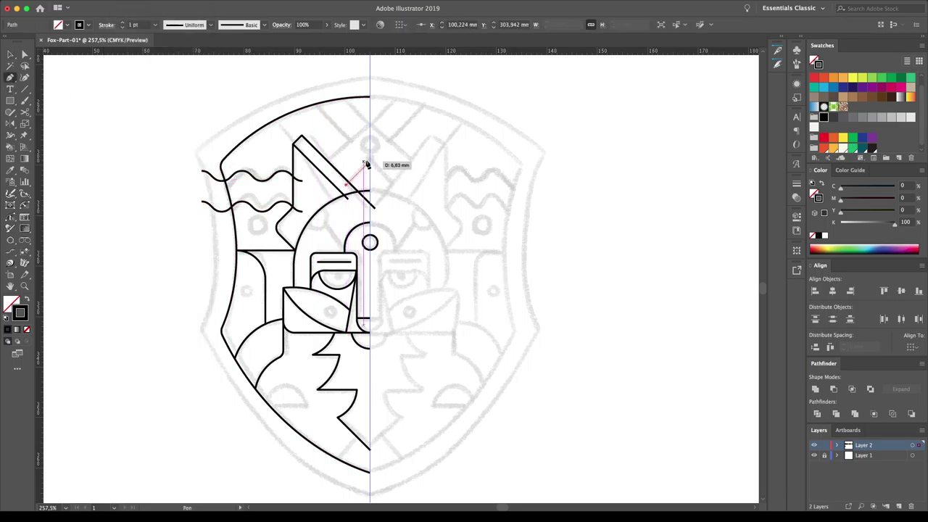
pyautogui.click(370, 165)
pyautogui.press('v')
pyautogui.click(110, 129)
pyautogui.click(329, 162)
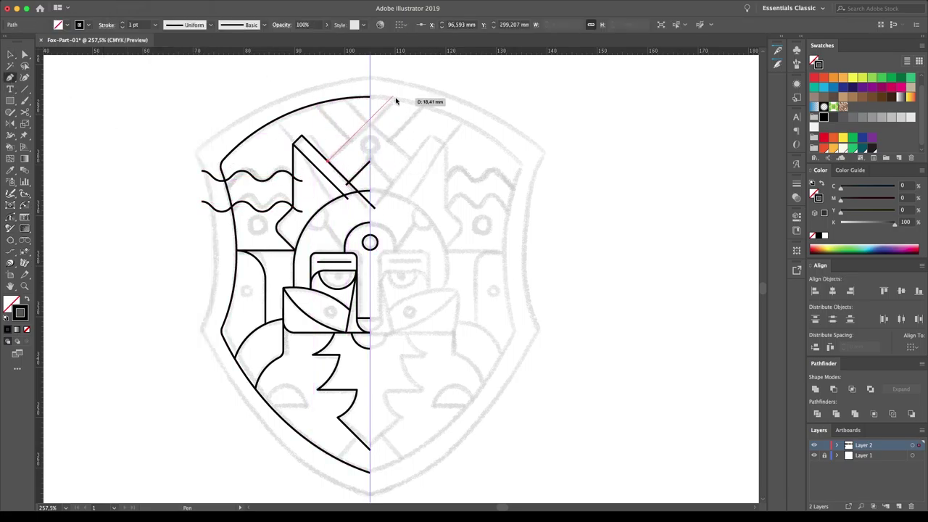
pyautogui.click(397, 91)
pyautogui.press('v')
pyautogui.click(359, 139)
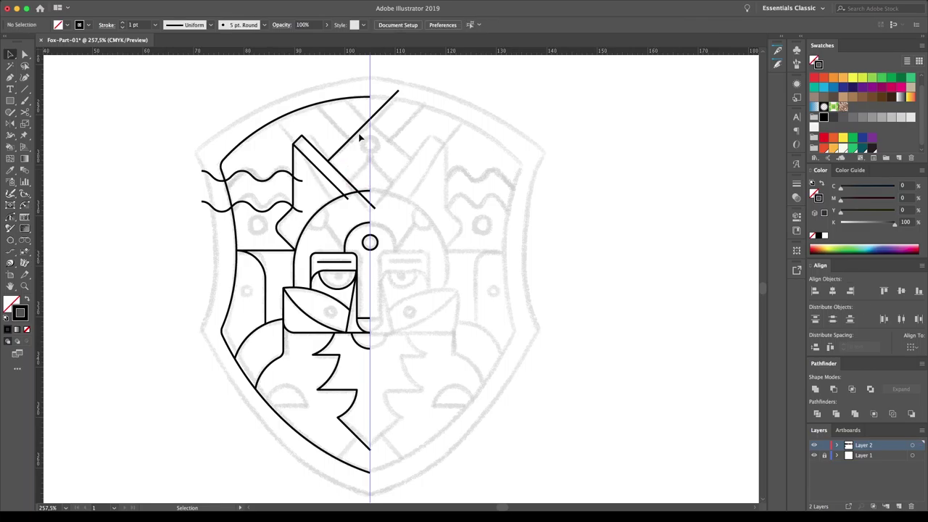
pyautogui.click(348, 182)
pyautogui.click(426, 101)
# Step: Place a small circle on the diagonal bar, copy one into the left panel, and add a bottom-left semicircle
pyautogui.moveTo(378, 244); pyautogui.dragTo(386, 143)
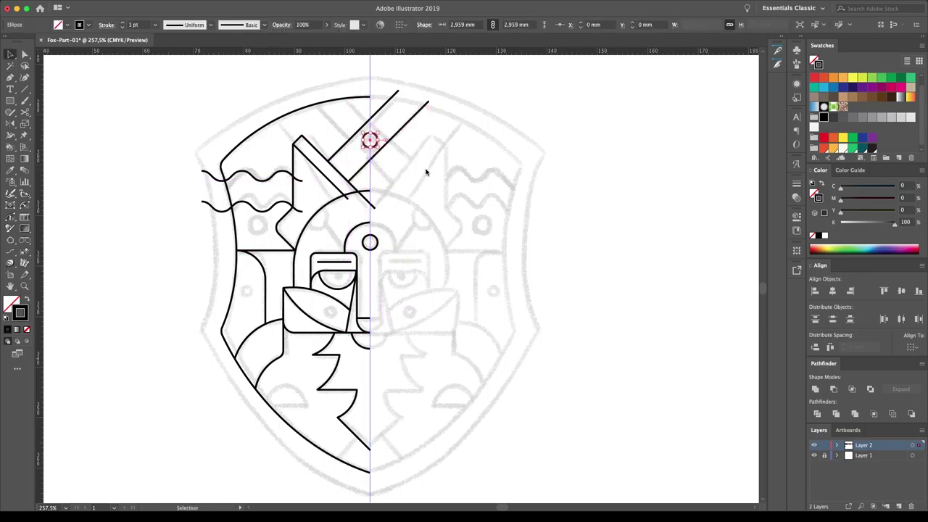
pyautogui.moveTo(253, 235); pyautogui.dragTo(255, 232)
pyautogui.moveTo(255, 232); pyautogui.dragTo(253, 311)
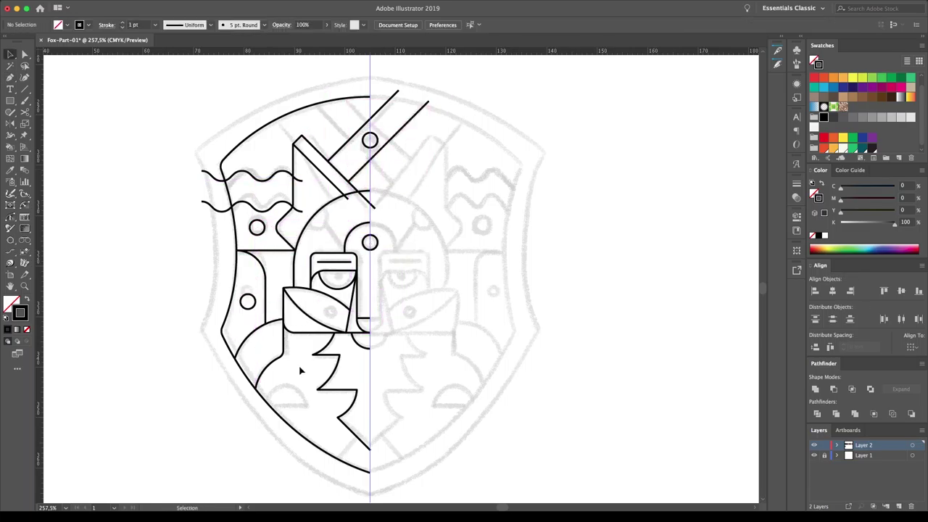
pyautogui.click(271, 407)
pyautogui.click(311, 407)
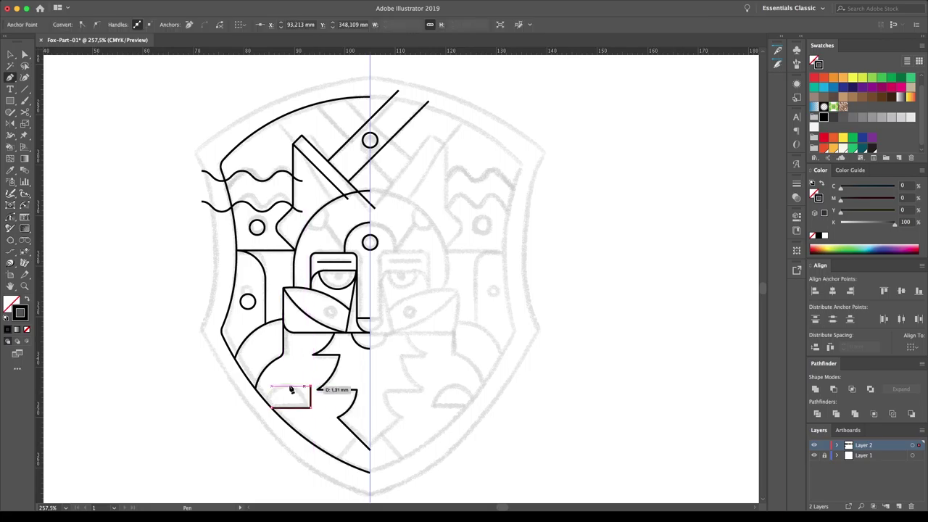
pyautogui.moveTo(273, 389); pyautogui.dragTo(274, 388)
pyautogui.keyDown('ctrl'); pyautogui.click(302, 355); pyautogui.keyUp('ctrl')
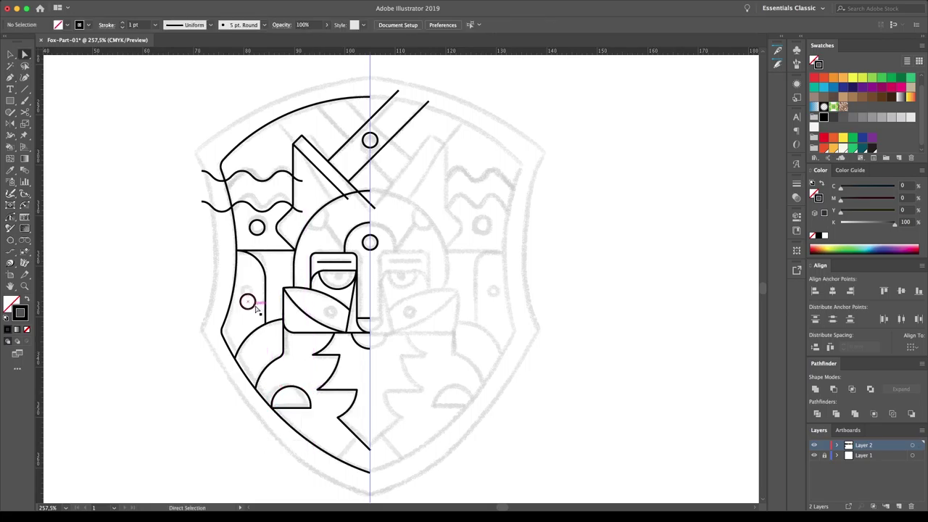
# Step: Copy a small circle into the pointed cheek shape and finish the arc across the eye
pyautogui.hotkey('ctrl', '=')
pyautogui.moveTo(327, 320); pyautogui.dragTo(320, 318)
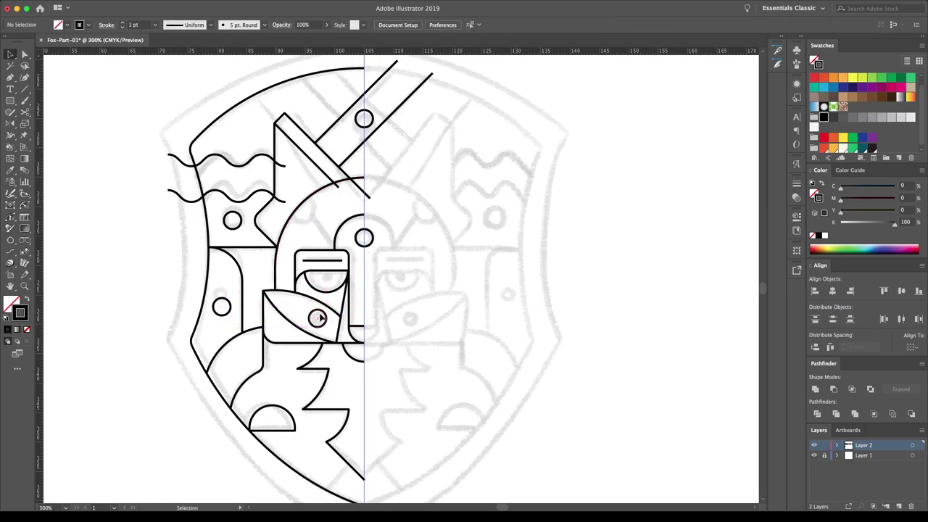
pyautogui.moveTo(333, 268); pyautogui.dragTo(332, 265)
pyautogui.hotkey('ctrl', 'shift', 'a')
pyautogui.press('a')
pyautogui.click(335, 251)
pyautogui.hotkey('ctrl', 'shift', 'a')
pyautogui.click(9, 101)
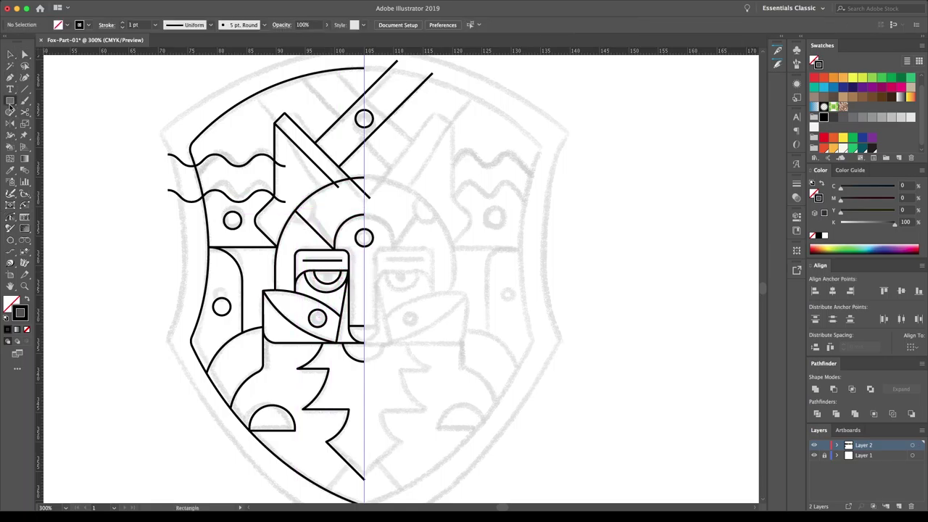
# Step: Draw a circle at the edge of the head and cut it at its top point
pyautogui.moveTo(291, 204); pyautogui.dragTo(274, 190)
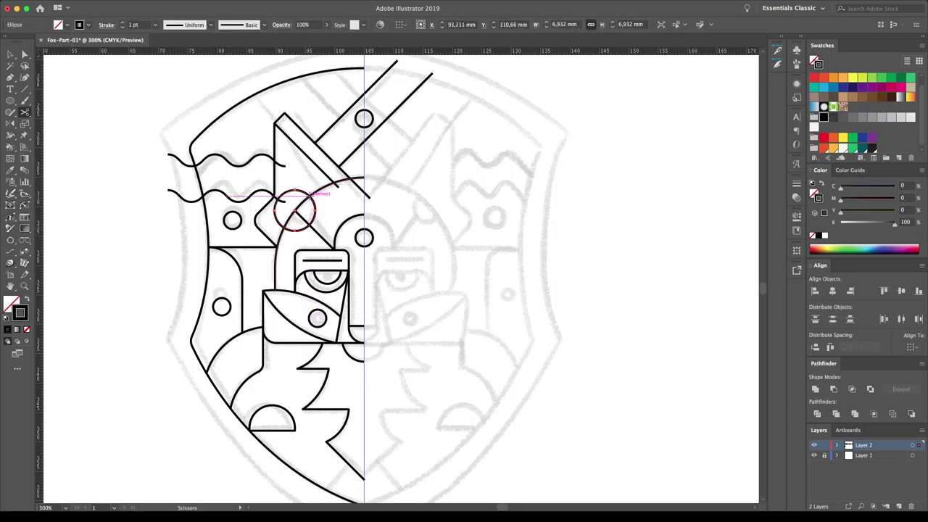
pyautogui.press('a')
pyautogui.click(295, 190)
pyautogui.hotkey('ctrl', 'shift', 'a')
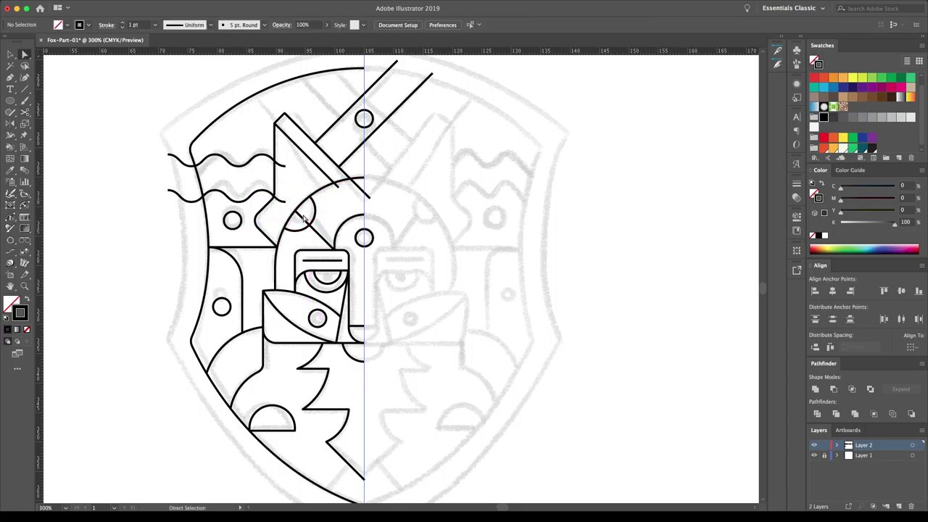
# Step: Reshape the triangle's top-left corner and select all the left-half line art
pyautogui.click(284, 115)
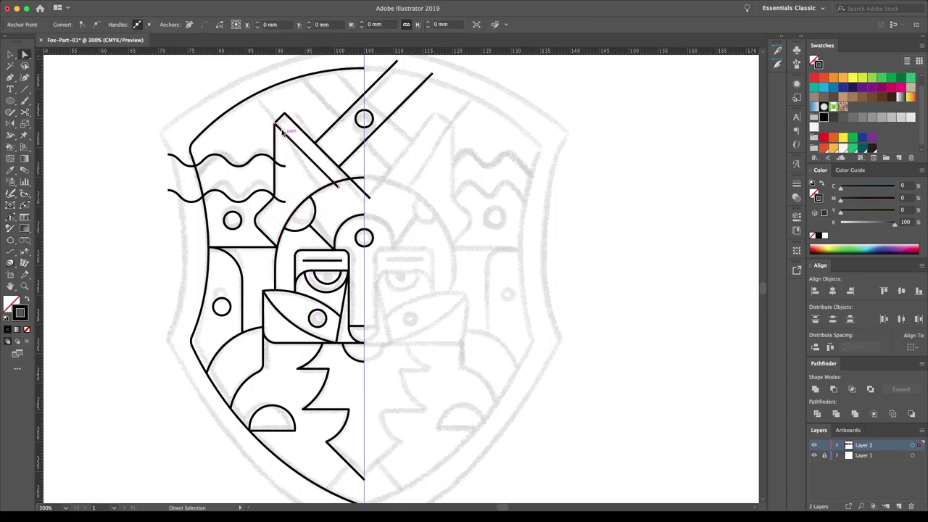
pyautogui.moveTo(246, 95); pyautogui.dragTo(245, 95)
pyautogui.hotkey('ctrl', 'shift', 'a')
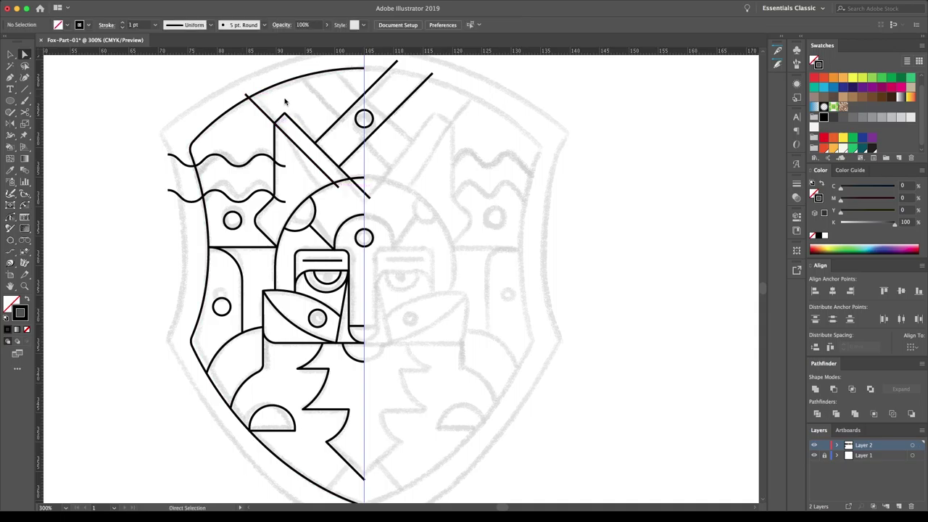
pyautogui.hotkey('ctrl', '-')
pyautogui.moveTo(478, 126); pyautogui.dragTo(343, 346)
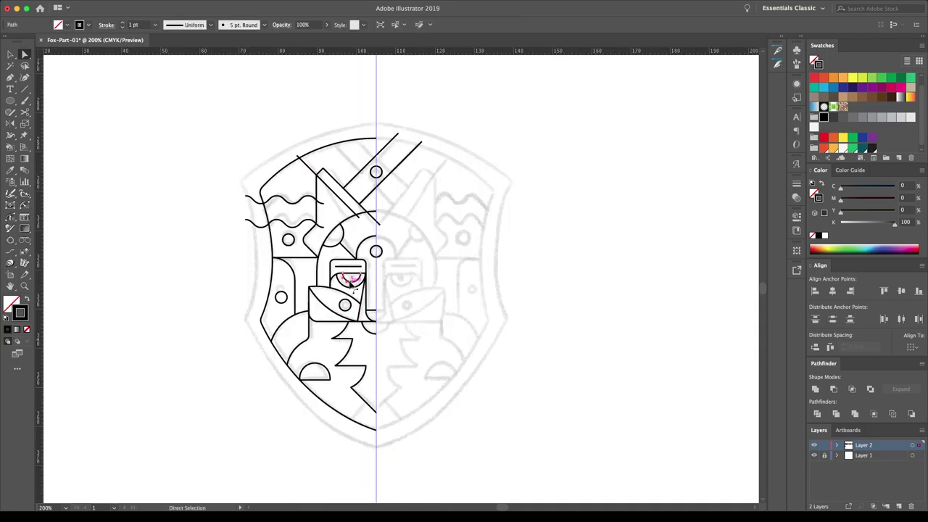
pyautogui.hotkey('ctrl', 'a')
# Step: Reflect a copy of the left half across a vertical axis to form the full shield
pyautogui.press('o')
pyautogui.keyDown('alt'); pyautogui.click(376, 428); pyautogui.keyUp('alt')
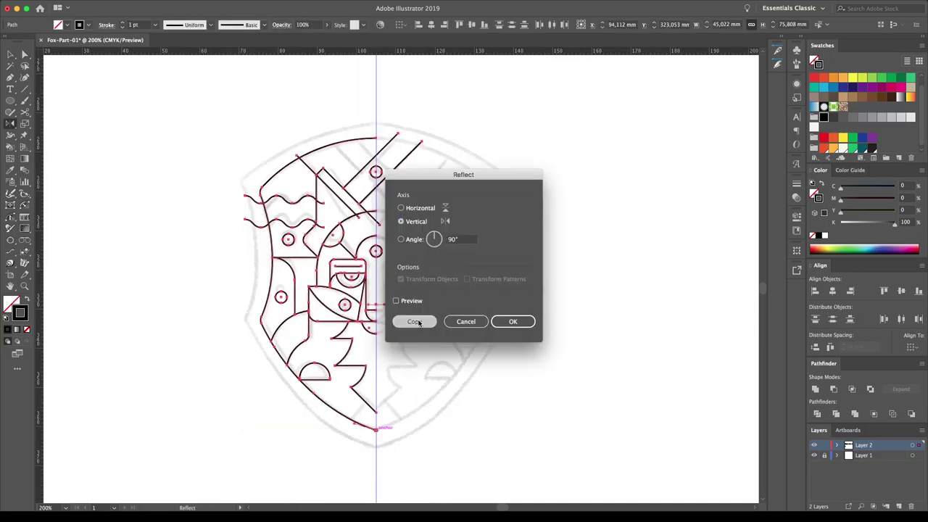
pyautogui.click(418, 323)
pyautogui.hotkey('ctrl', '0')
pyautogui.press('v')
pyautogui.hotkey('ctrl', 'a')
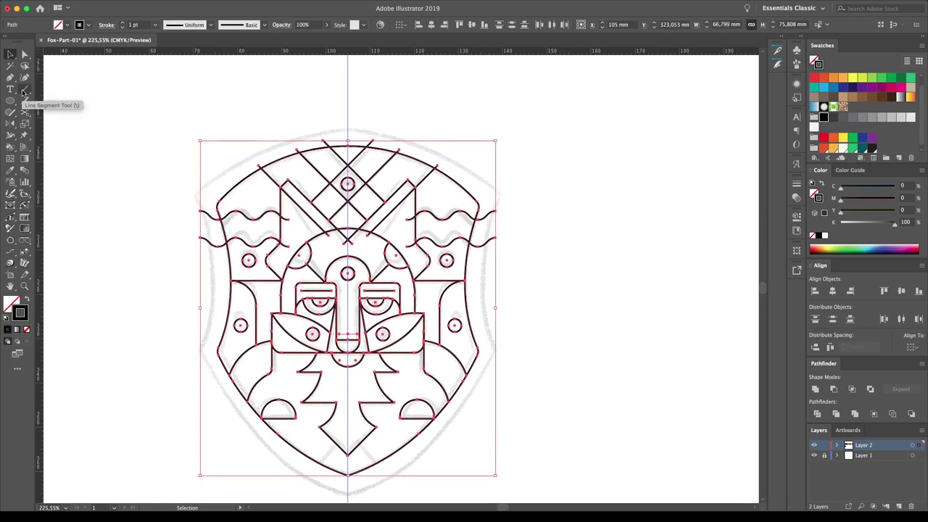
# Step: Cut the two diagonal lines where they cross the arc and delete the stub below
pyautogui.moveTo(10, 146); pyautogui.dragTo(43, 146)
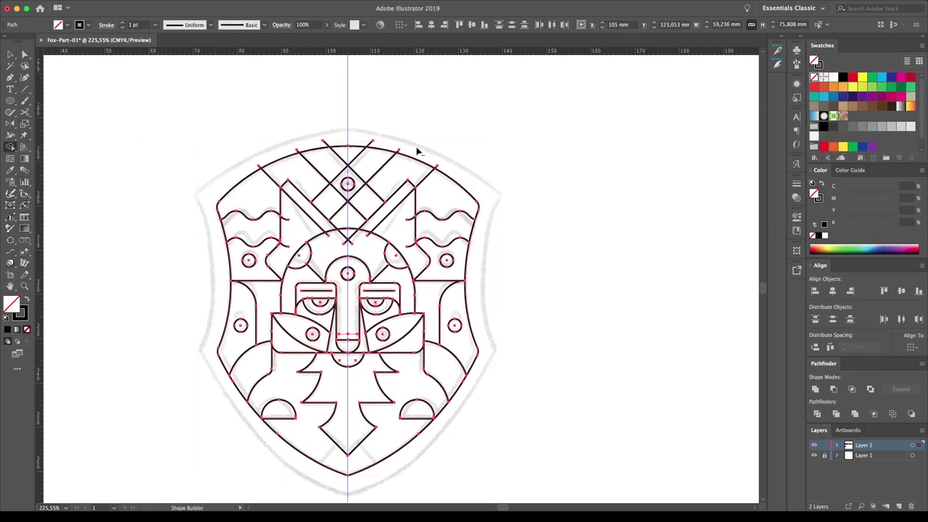
pyautogui.press('v')
pyautogui.scroll(5, 338, 147)
pyautogui.click(210, 306)
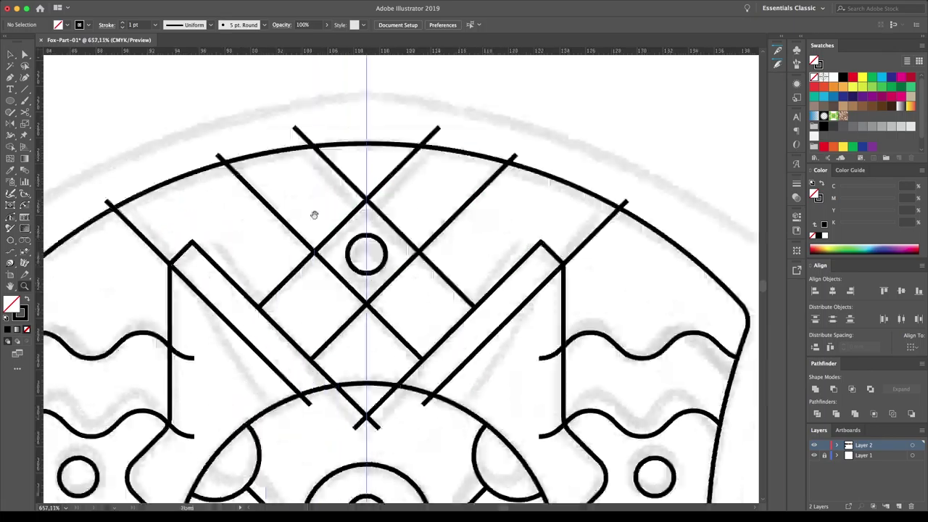
pyautogui.keyDown('shift'); pyautogui.click(444, 386); pyautogui.keyUp('shift')
pyautogui.press('c')
pyautogui.click(427, 397)
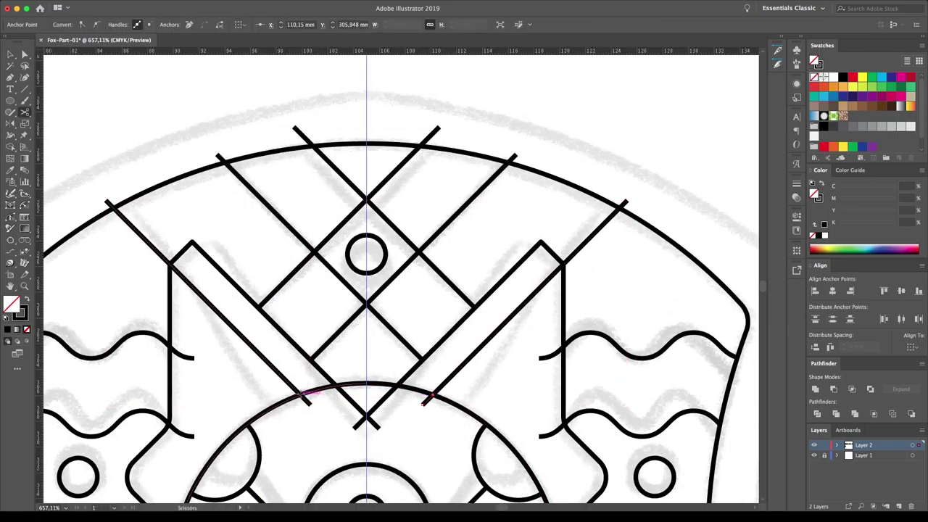
pyautogui.click(114, 206)
pyautogui.press('v')
pyautogui.click(304, 400)
pyautogui.press('Delete')
# Step: Delete the stray line stubs around the V point at the bottom
pyautogui.click(375, 425)
pyautogui.press('Return')
pyautogui.press('a')
pyautogui.click(364, 424)
pyautogui.press('Return')
pyautogui.press('Delete')
pyautogui.scroll(5, 377, 398)
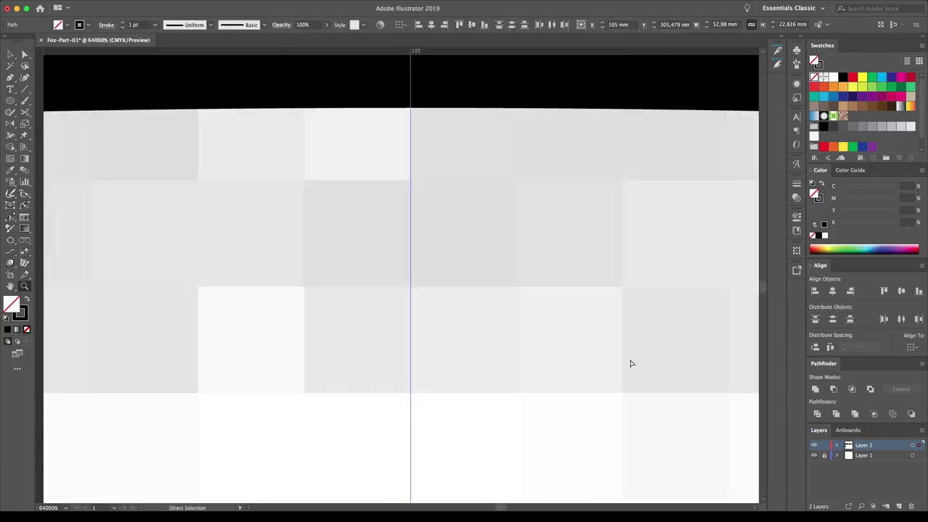
pyautogui.click(631, 363)
pyautogui.hotkey('ctrl', '-')
pyautogui.hotkey('ctrl', '-')
pyautogui.hotkey('ctrl', '-')
# Step: With Shape Builder, remove stubs beside both waves and the top-right arc, and merge the top regions
pyautogui.hotkey('shift', 'm')
pyautogui.hotkey('ctrl', '-')
pyautogui.hotkey('ctrl', '-')
pyautogui.hotkey('ctrl', '-')
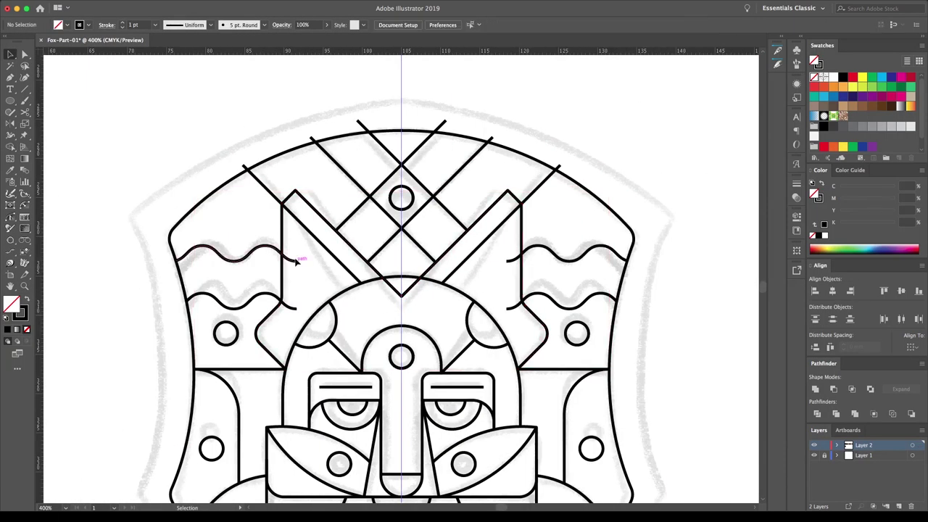
pyautogui.keyDown('alt'); pyautogui.click(293, 310); pyautogui.keyUp('alt')
pyautogui.keyDown('alt'); pyautogui.click(294, 261); pyautogui.keyUp('alt')
pyautogui.keyDown('alt'); pyautogui.click(508, 308); pyautogui.keyUp('alt')
pyautogui.keyDown('alt'); pyautogui.click(508, 259); pyautogui.keyUp('alt')
pyautogui.keyDown('alt'); pyautogui.click(557, 166); pyautogui.keyUp('alt')
pyautogui.keyDown('alt'); pyautogui.click(491, 138); pyautogui.keyUp('alt')
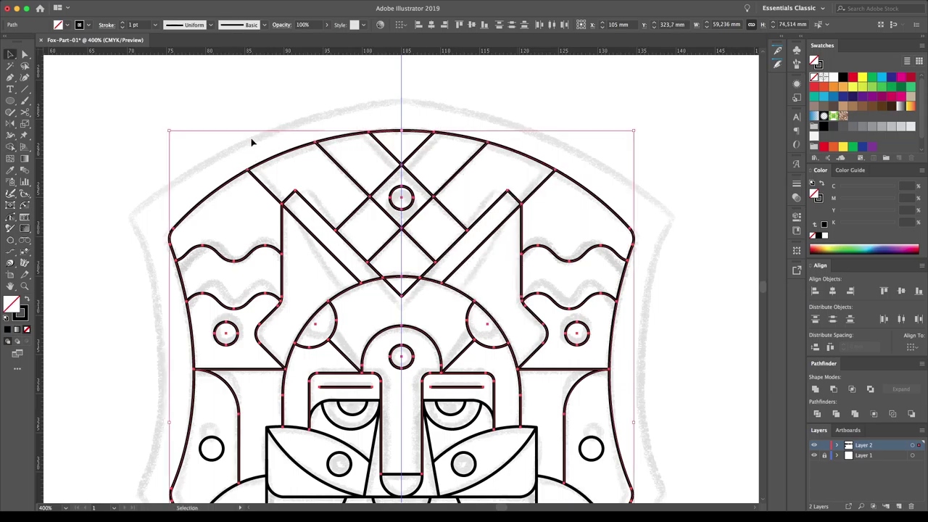
pyautogui.moveTo(250, 140); pyautogui.dragTo(439, 141)
pyautogui.hotkey('ctrl', '-')
pyautogui.hotkey('ctrl', '-')
# Step: Add an outer outline ring around the shield with Offset Path
pyautogui.press('a')
pyautogui.click(246, 311)
pyautogui.press('Return')
# Step: Alt-drag a duplicate of the shield to the right
pyautogui.moveTo(264, 439); pyautogui.dragTo(155, 438)
pyautogui.click(155, 439)
pyautogui.click(251, 238)
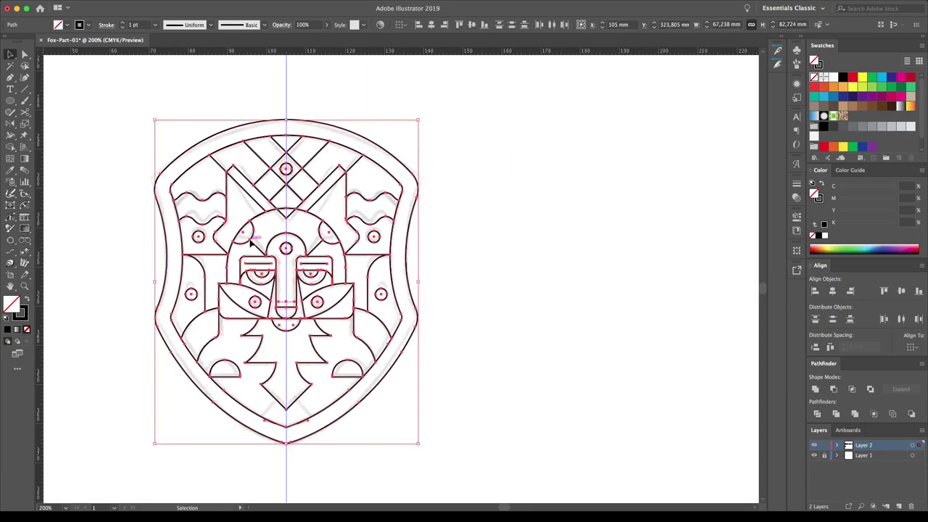
pyautogui.moveTo(251, 238); pyautogui.dragTo(426, 238)
pyautogui.click(466, 305)
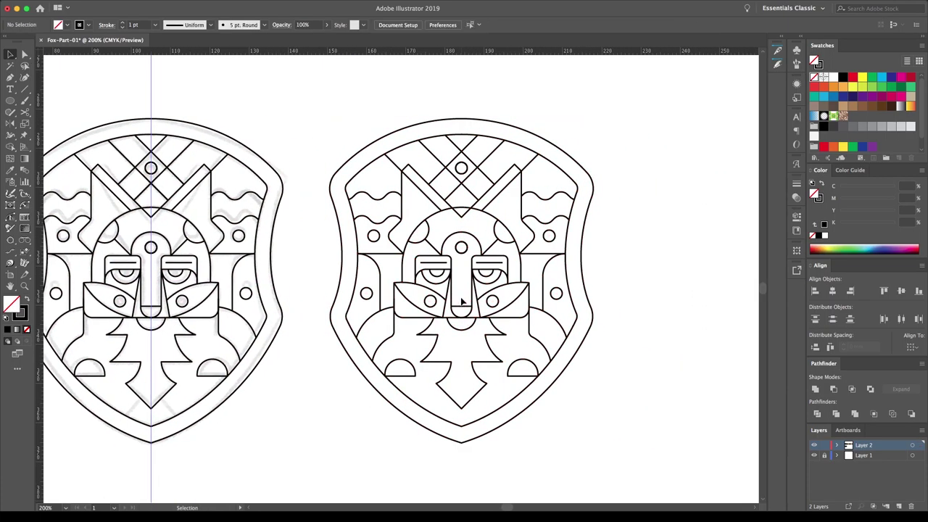
# Step: Select the duplicate shield with the Live Paint Bucket and fill the helmet area red-orange
pyautogui.moveTo(643, 119); pyautogui.dragTo(313, 460)
pyautogui.moveTo(10, 147); pyautogui.dragTo(43, 153)
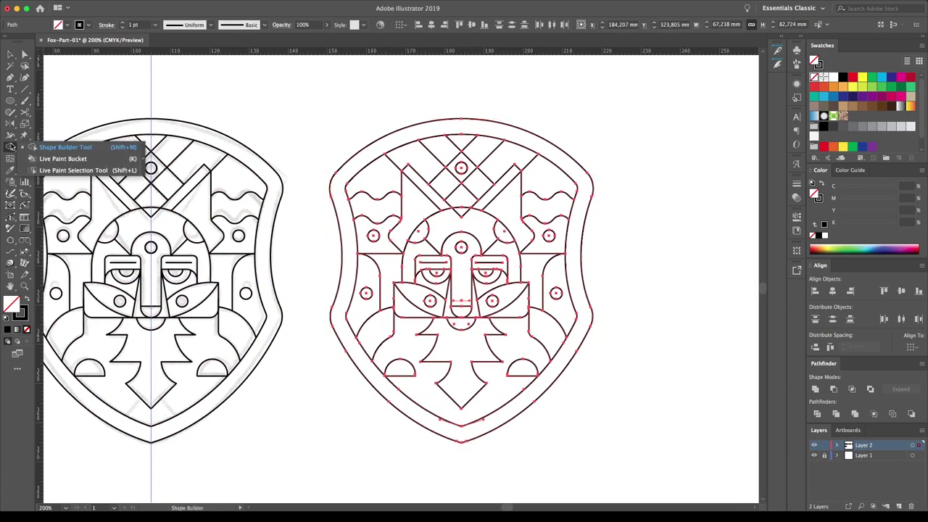
pyautogui.press('Left')
pyautogui.click(508, 261)
# Step: Fill the nose strip, the helmet dome and the area under the left eye in orange and red
pyautogui.press('Right')
pyautogui.click(464, 267)
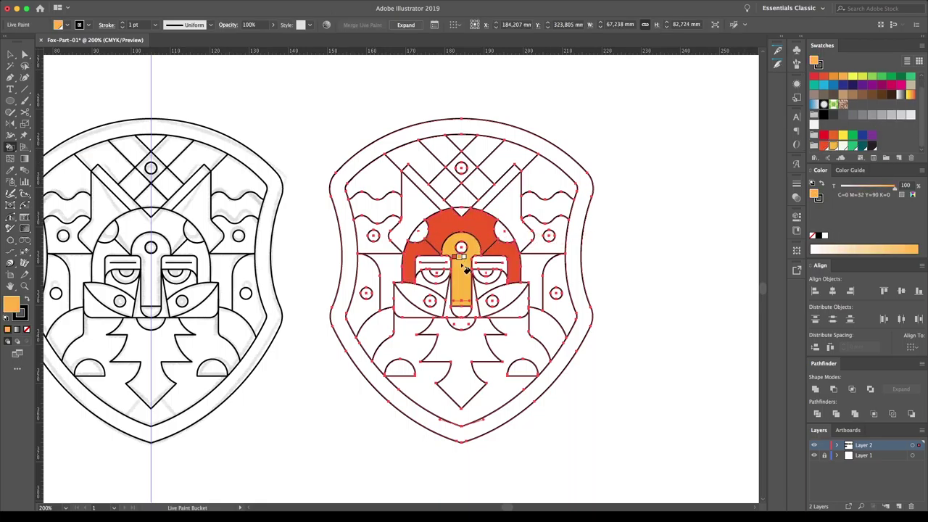
pyautogui.press('Left')
pyautogui.click(449, 290)
pyautogui.press('Right')
pyautogui.click(490, 248)
pyautogui.press('Left')
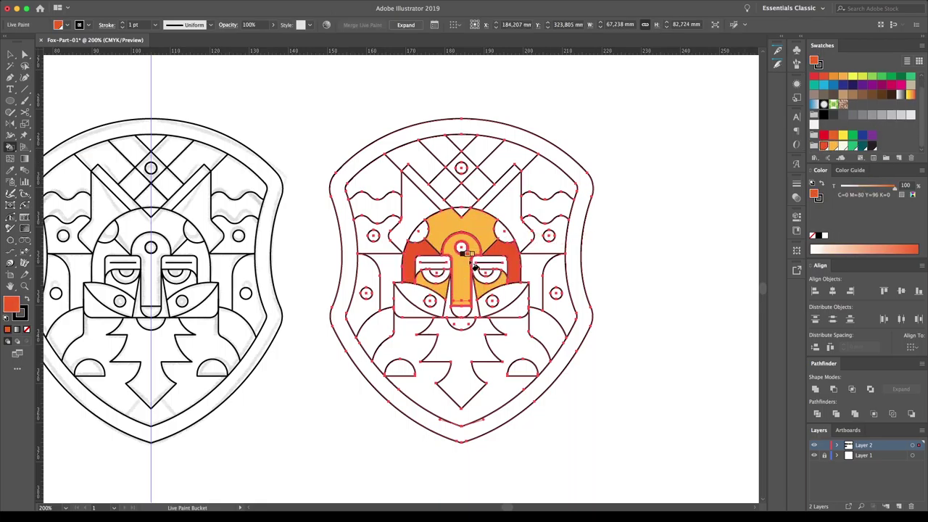
pyautogui.click(461, 276)
# Step: Paint the helmet corner spots and ear stripes black, and the areas beside the ears and right cheek cream
pyautogui.press('Left')
pyautogui.click(420, 230)
pyautogui.click(507, 183)
pyautogui.press('Right')
pyautogui.click(503, 206)
pyautogui.click(414, 210)
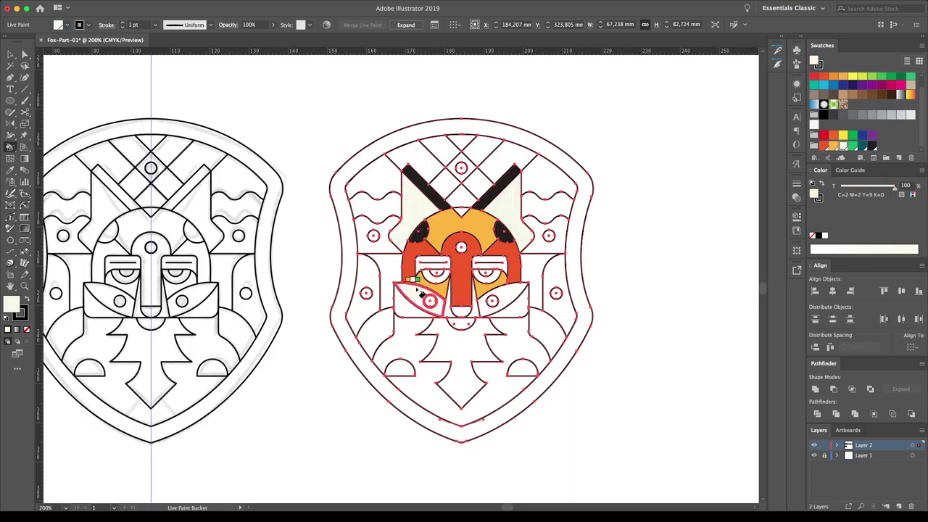
pyautogui.click(528, 310)
# Step: Fill the lower shield red-orange, the beard cream, and the half-circles and left pupil black
pyautogui.press('Left')
pyautogui.press('Left')
pyautogui.press('Left')
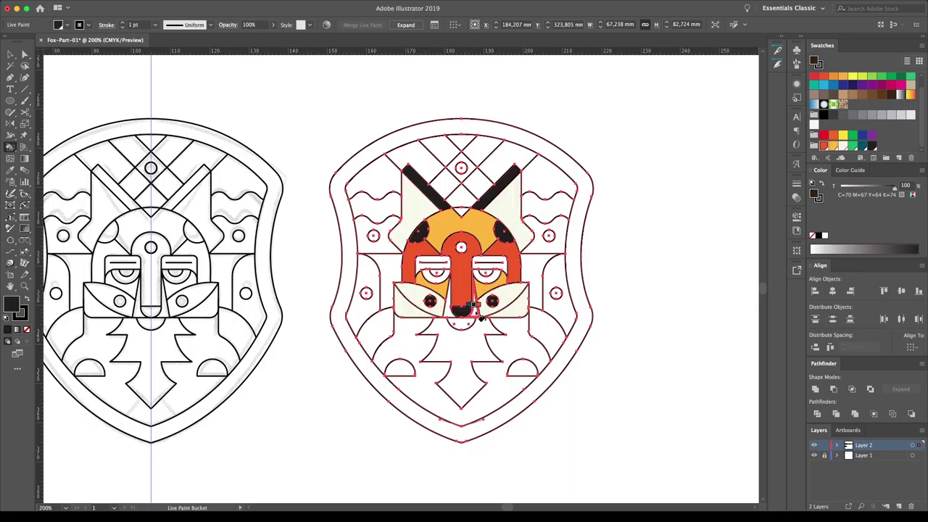
pyautogui.press('Right')
pyautogui.press('Right')
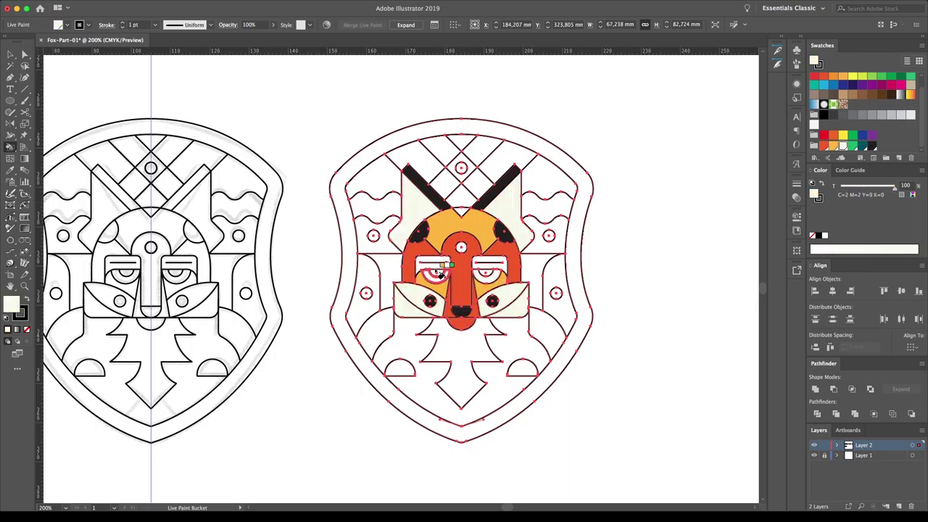
pyautogui.press('Right')
pyautogui.press('Right')
pyautogui.press('Right')
pyautogui.press('Right')
pyautogui.press('Right')
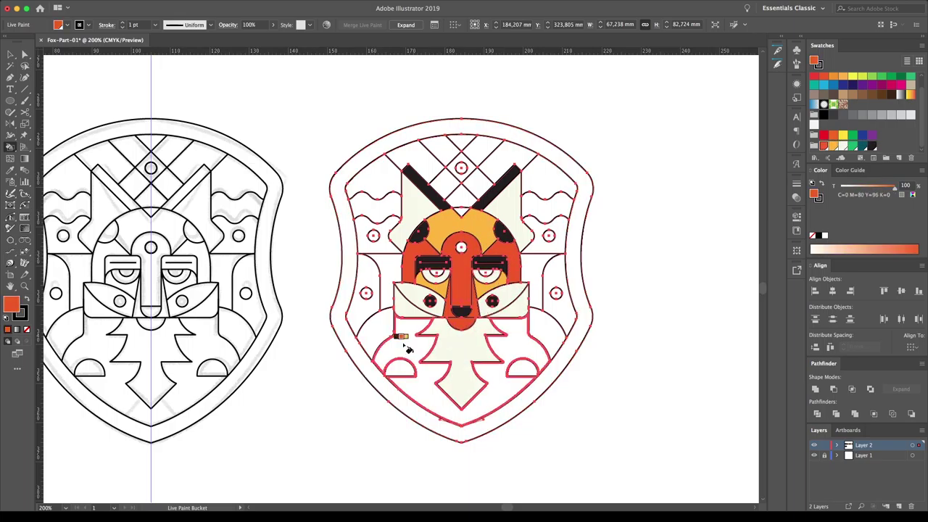
pyautogui.click(435, 384)
pyautogui.click(400, 369)
pyautogui.click(521, 368)
pyautogui.click(446, 279)
pyautogui.press('Left')
pyautogui.press('Left')
pyautogui.press('Left')
# Step: Fill the lower and upper side areas green, the face-side strips orange, and one side strip black
pyautogui.press('Right')
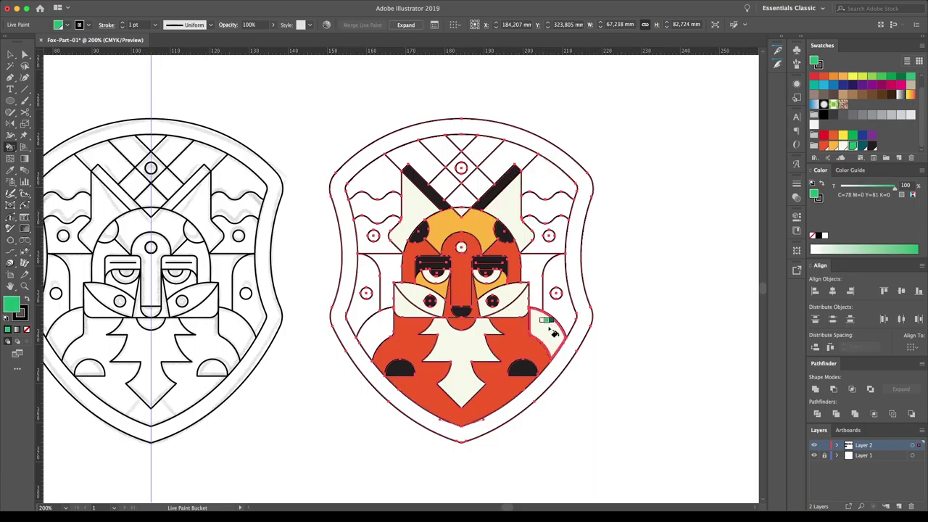
pyautogui.click(379, 326)
pyautogui.click(555, 269)
pyautogui.press('Left')
pyautogui.press('Left')
pyautogui.click(529, 283)
pyautogui.click(383, 275)
pyautogui.press('Right')
pyautogui.press('Right')
pyautogui.press('Right')
pyautogui.click(366, 290)
pyautogui.click(559, 289)
pyautogui.press('Left')
pyautogui.press('Left')
pyautogui.click(549, 170)
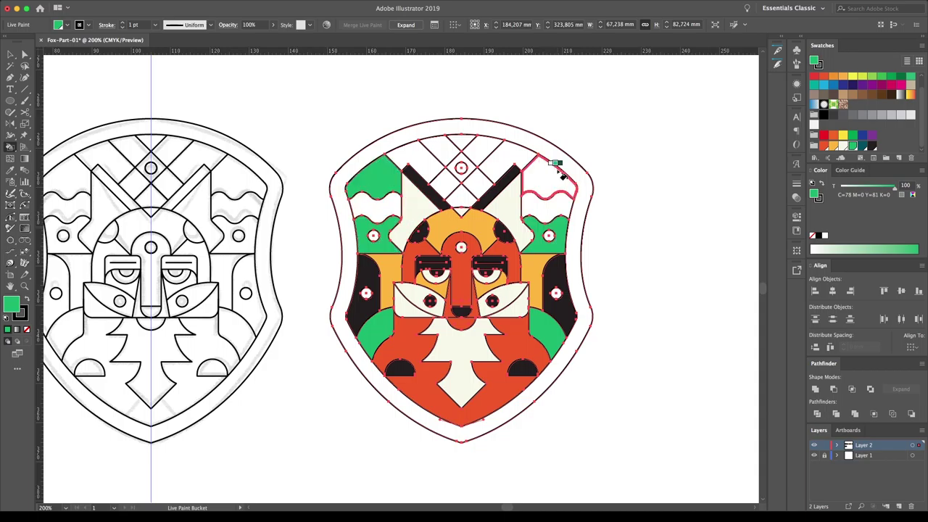
# Step: Paint both waves black, the top side regions red, the top triangles orange and the centre circle green
pyautogui.press('Right')
pyautogui.press('Right')
pyautogui.click(547, 207)
pyautogui.click(391, 206)
pyautogui.press('Left')
pyautogui.press('Left')
pyautogui.press('Left')
pyautogui.click(409, 155)
pyautogui.click(508, 155)
pyautogui.press('Right')
pyautogui.click(450, 145)
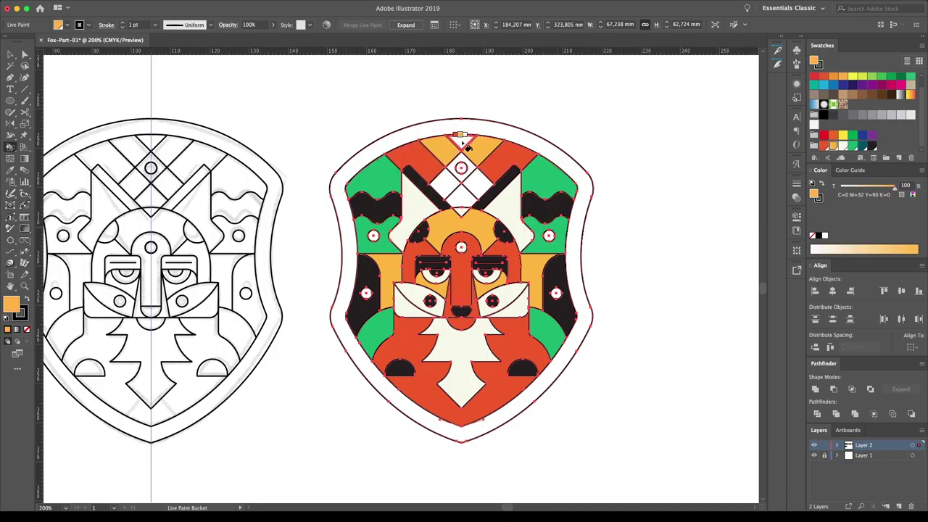
# Step: Fill the diamond cells red and orange, undoing an accidental fill of the outer shield ring
pyautogui.press('Left')
pyautogui.press('Left')
pyautogui.press('Left')
pyautogui.click(454, 193)
pyautogui.press('Right')
pyautogui.click(468, 161)
pyautogui.press('Right')
pyautogui.press('Left')
pyautogui.click(476, 125)
pyautogui.hotkey('ctrl', 'z')
# Step: Fill the circles on both sides of the eyes orange
pyautogui.hscroll(5, 472, 124)
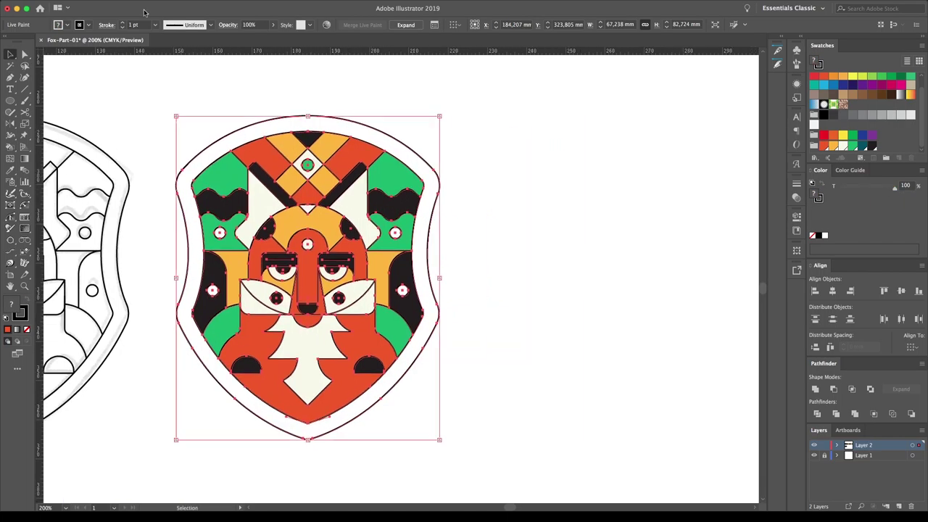
pyautogui.click(213, 290)
pyautogui.press('Left')
pyautogui.press('Right')
pyautogui.click(402, 290)
pyautogui.press('Left')
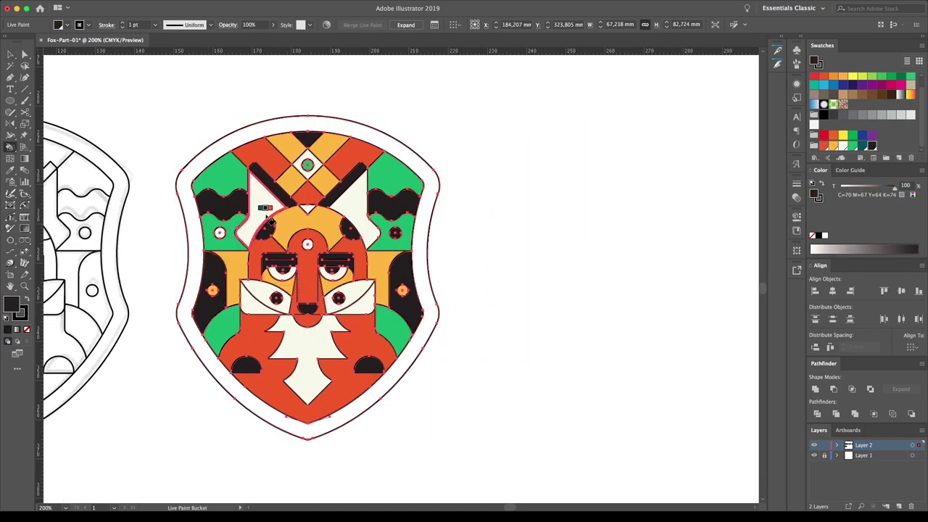
pyautogui.press('Left')
pyautogui.press('Left')
pyautogui.press('Left')
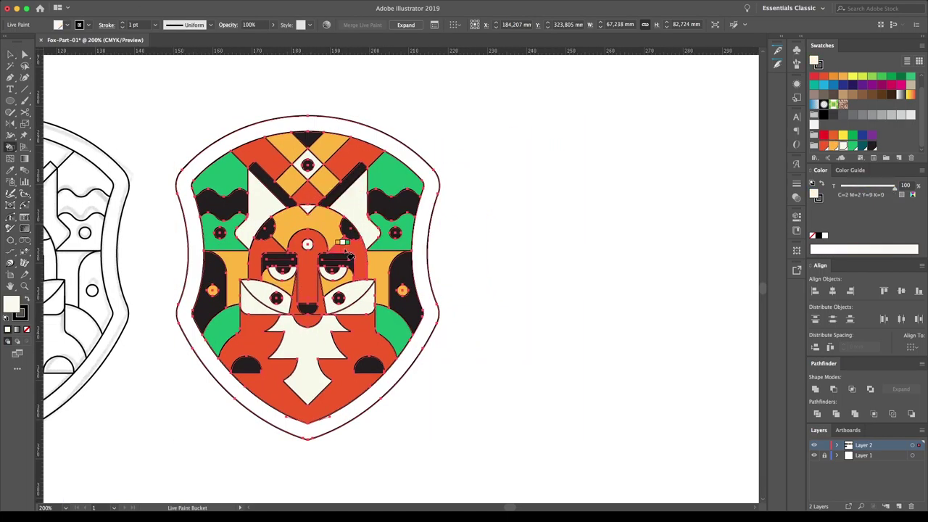
pyautogui.press('Left')
pyautogui.press('Left')
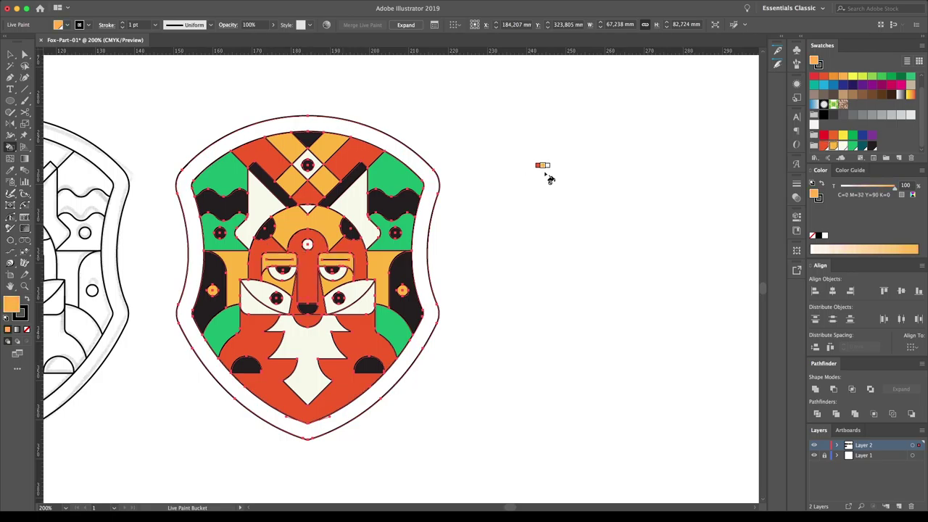
# Step: Expand the Live Paint artwork into plain shapes and move the coloured copy further right
pyautogui.click(123, 110)
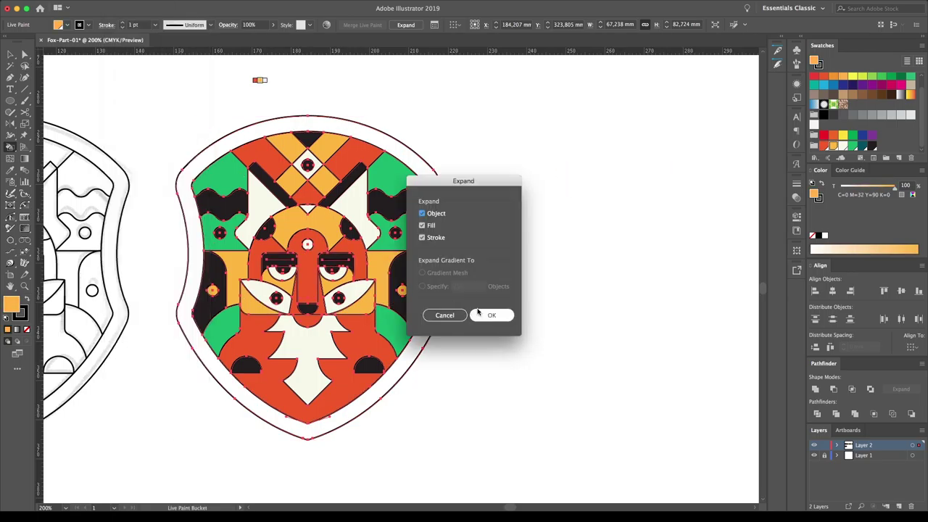
pyautogui.click(490, 314)
pyautogui.rightClick(555, 256)
pyautogui.click(579, 333)
pyautogui.hscroll(5, 507, 289)
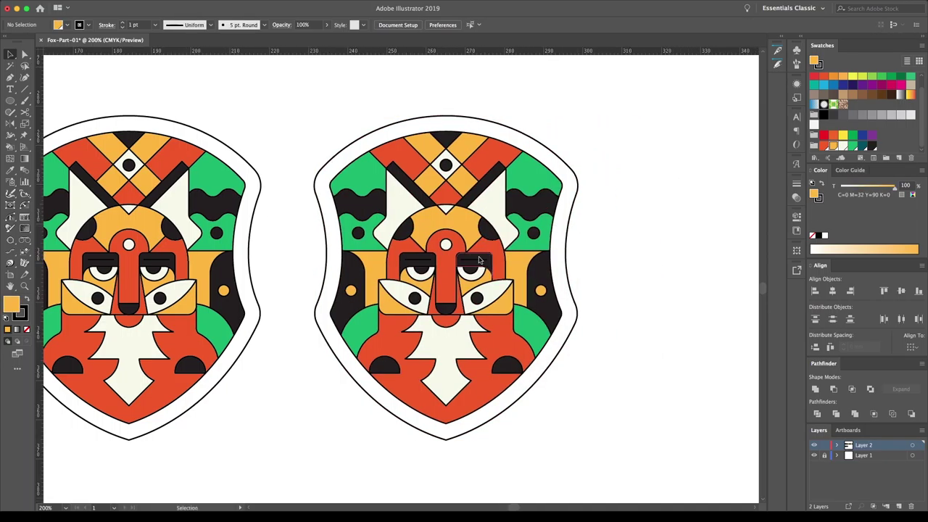
pyautogui.moveTo(563, 250); pyautogui.dragTo(616, 240)
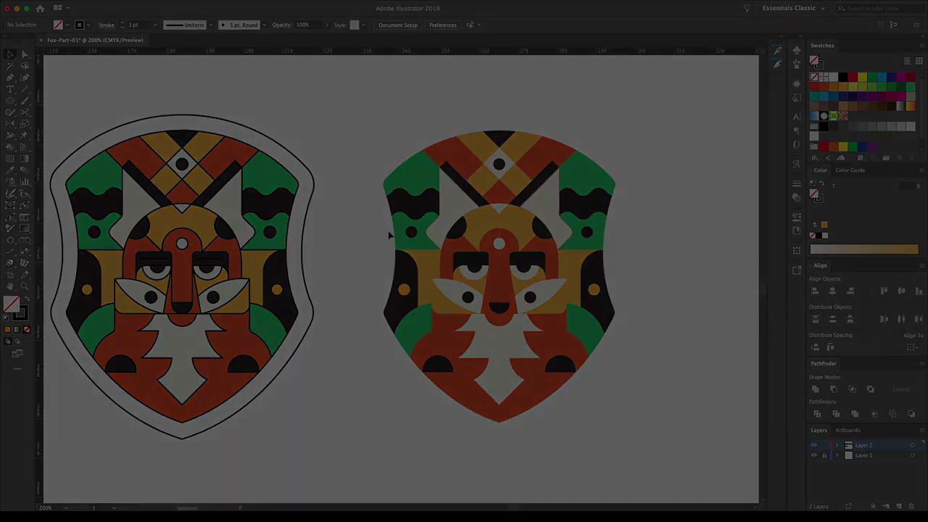